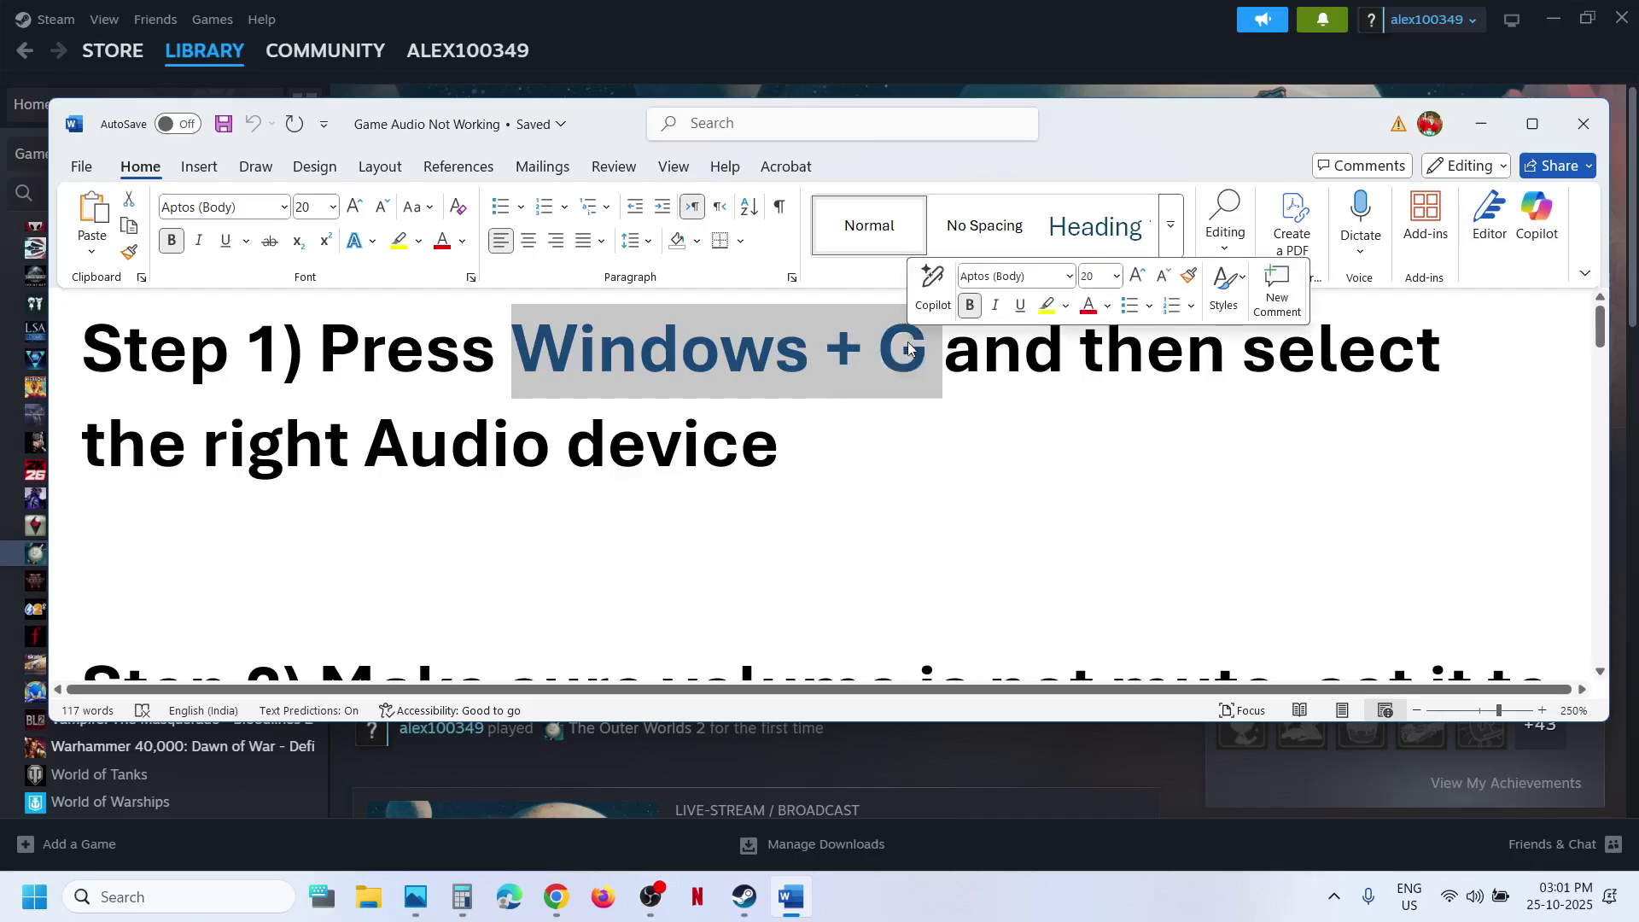
Open the Xbox Game Bar over the Steam library and check the Windows default output device in its Audio widget
left_click(1058, 15)
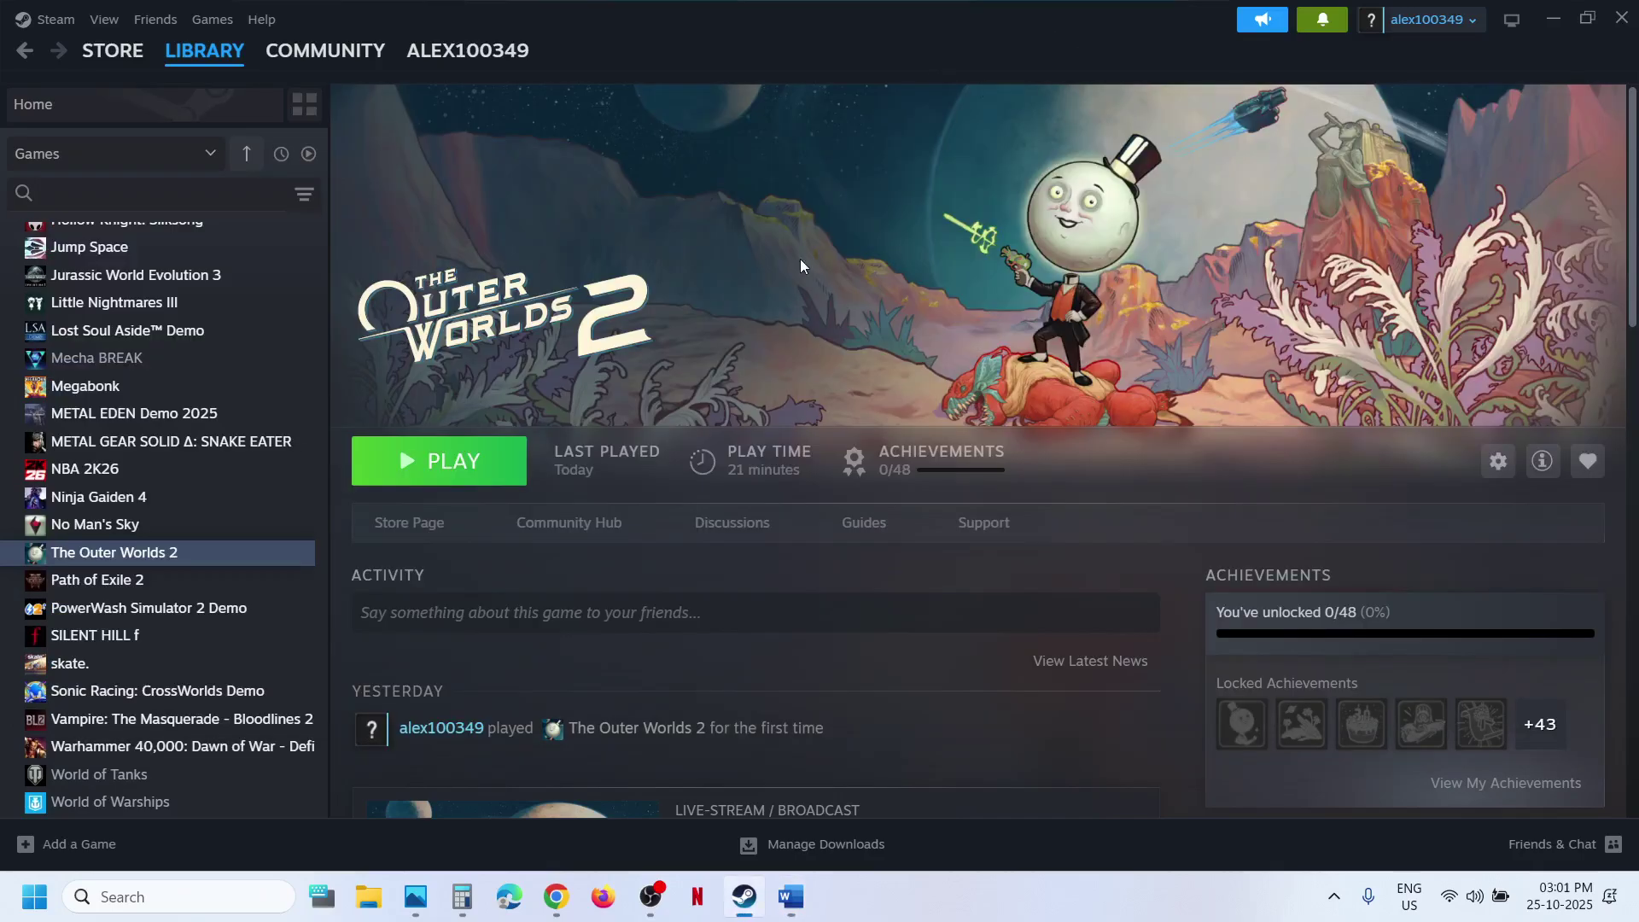
key("super+g")
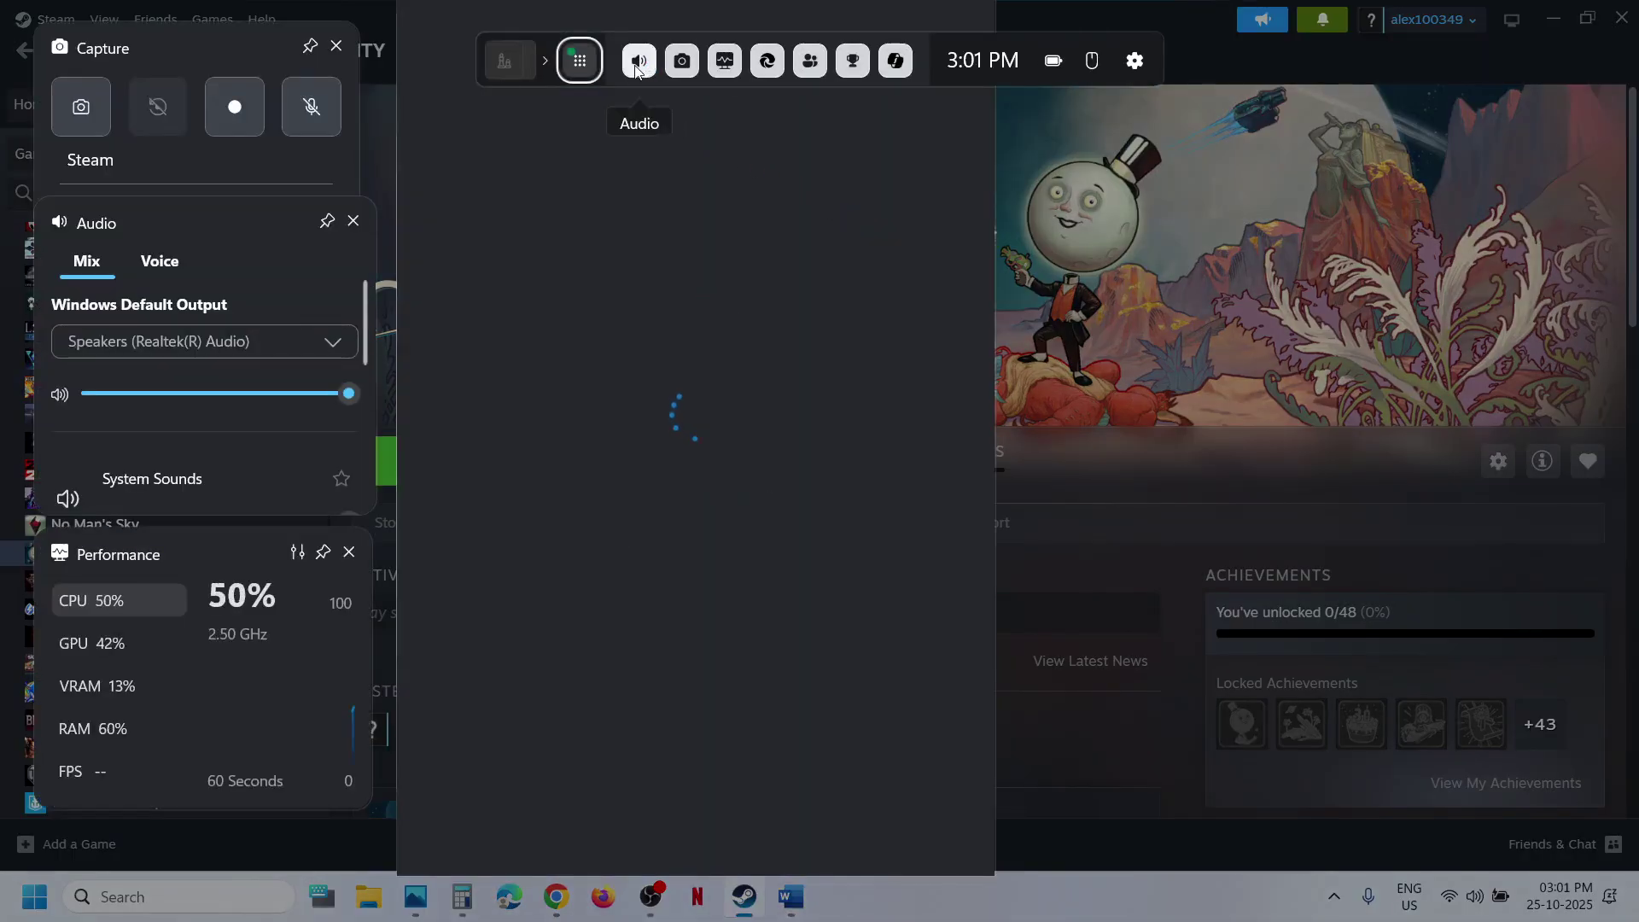
left_click(636, 64)
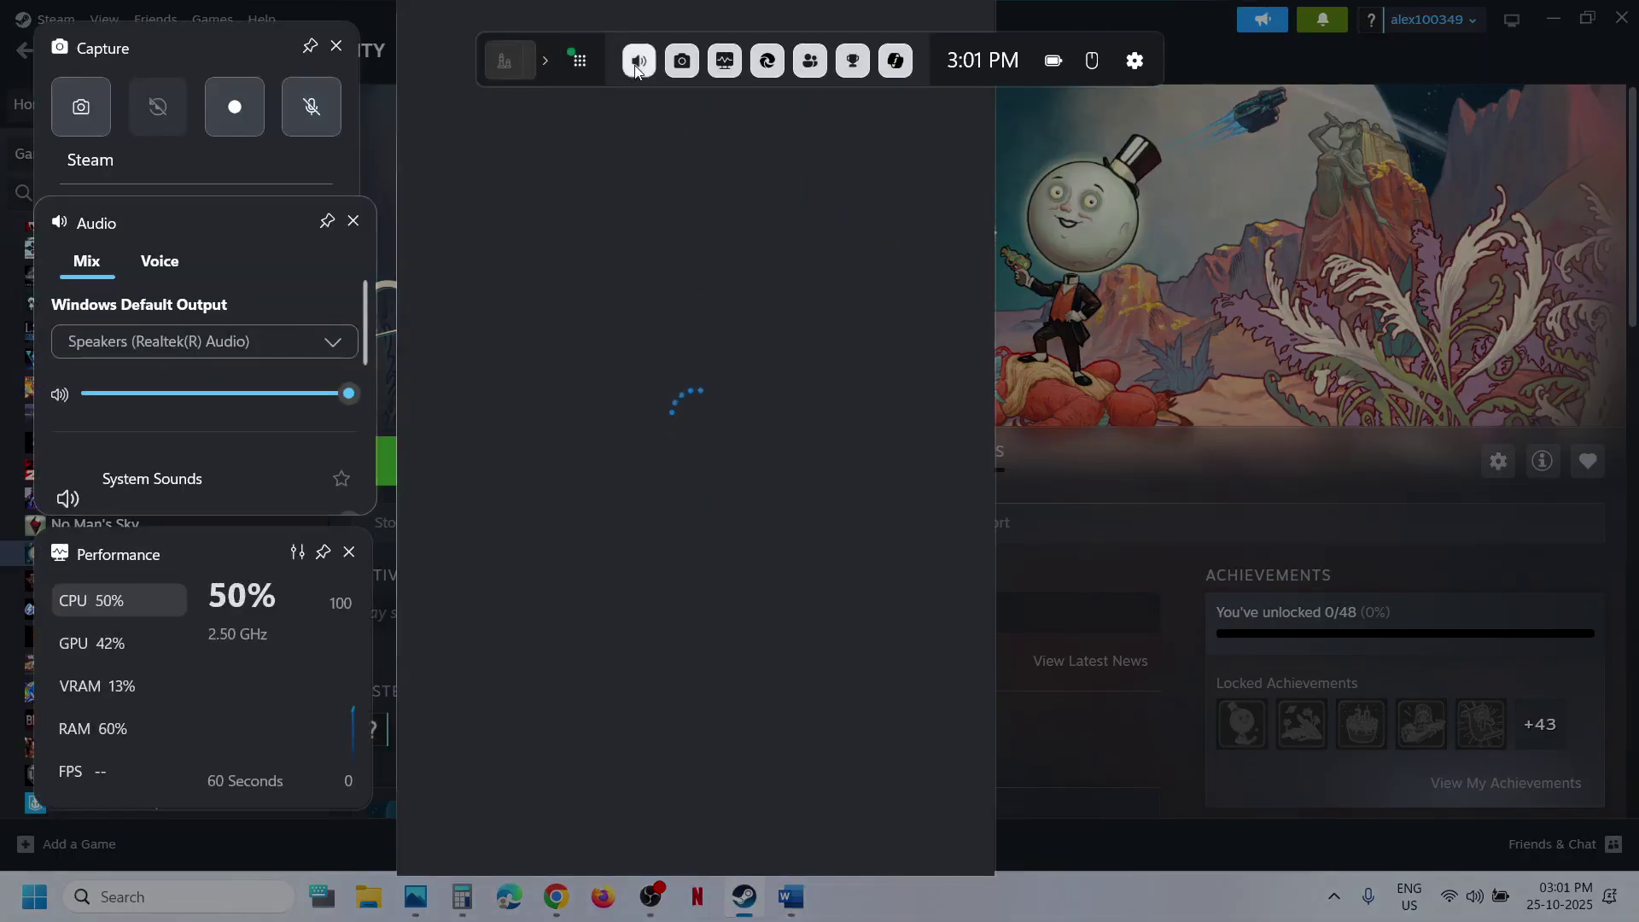
left_click(181, 345)
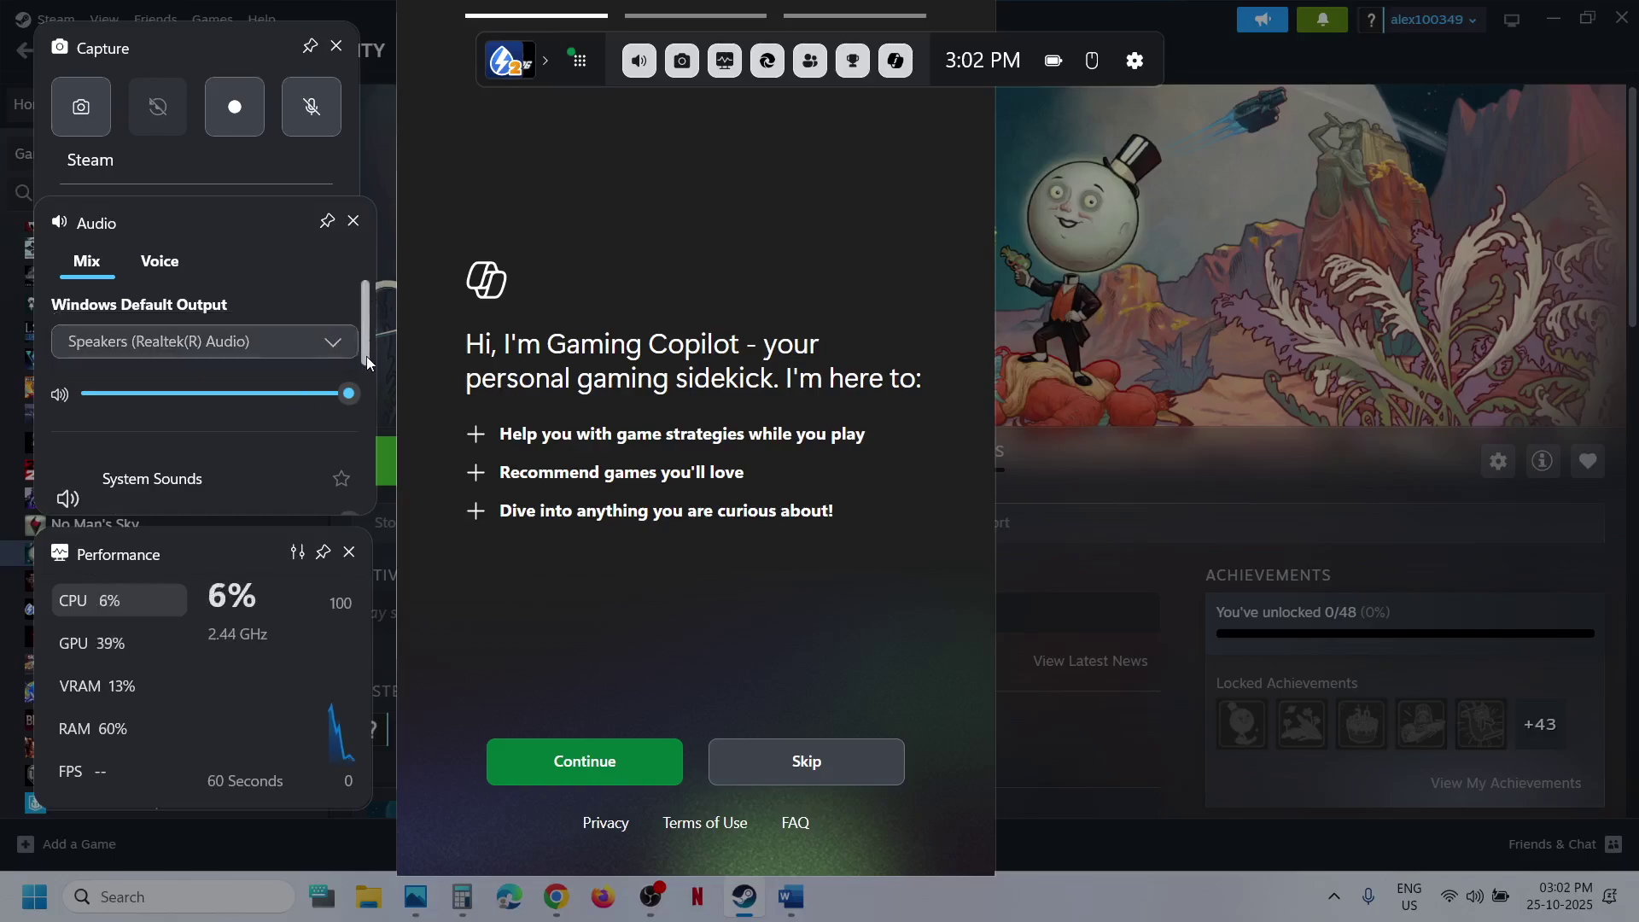
Examine the volume levels of the individual applications in the Game Bar audio mix
scroll(361, 398, "down", 2)
scroll(359, 408, "down", 1)
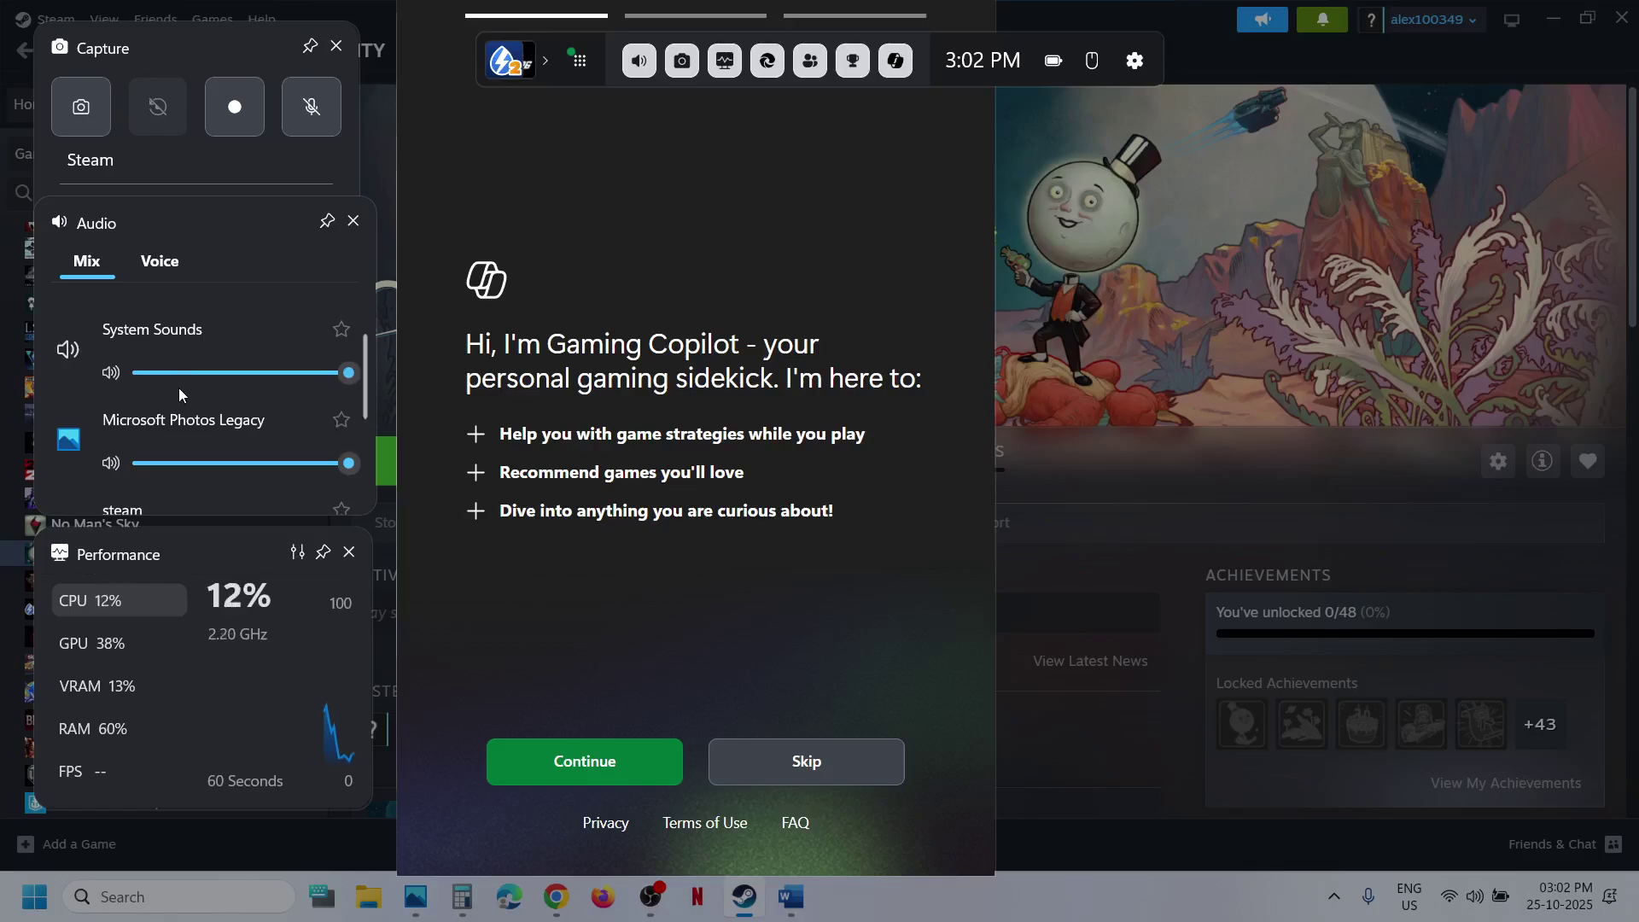
scroll(175, 380, "down", 2)
scroll(131, 457, "down", 1)
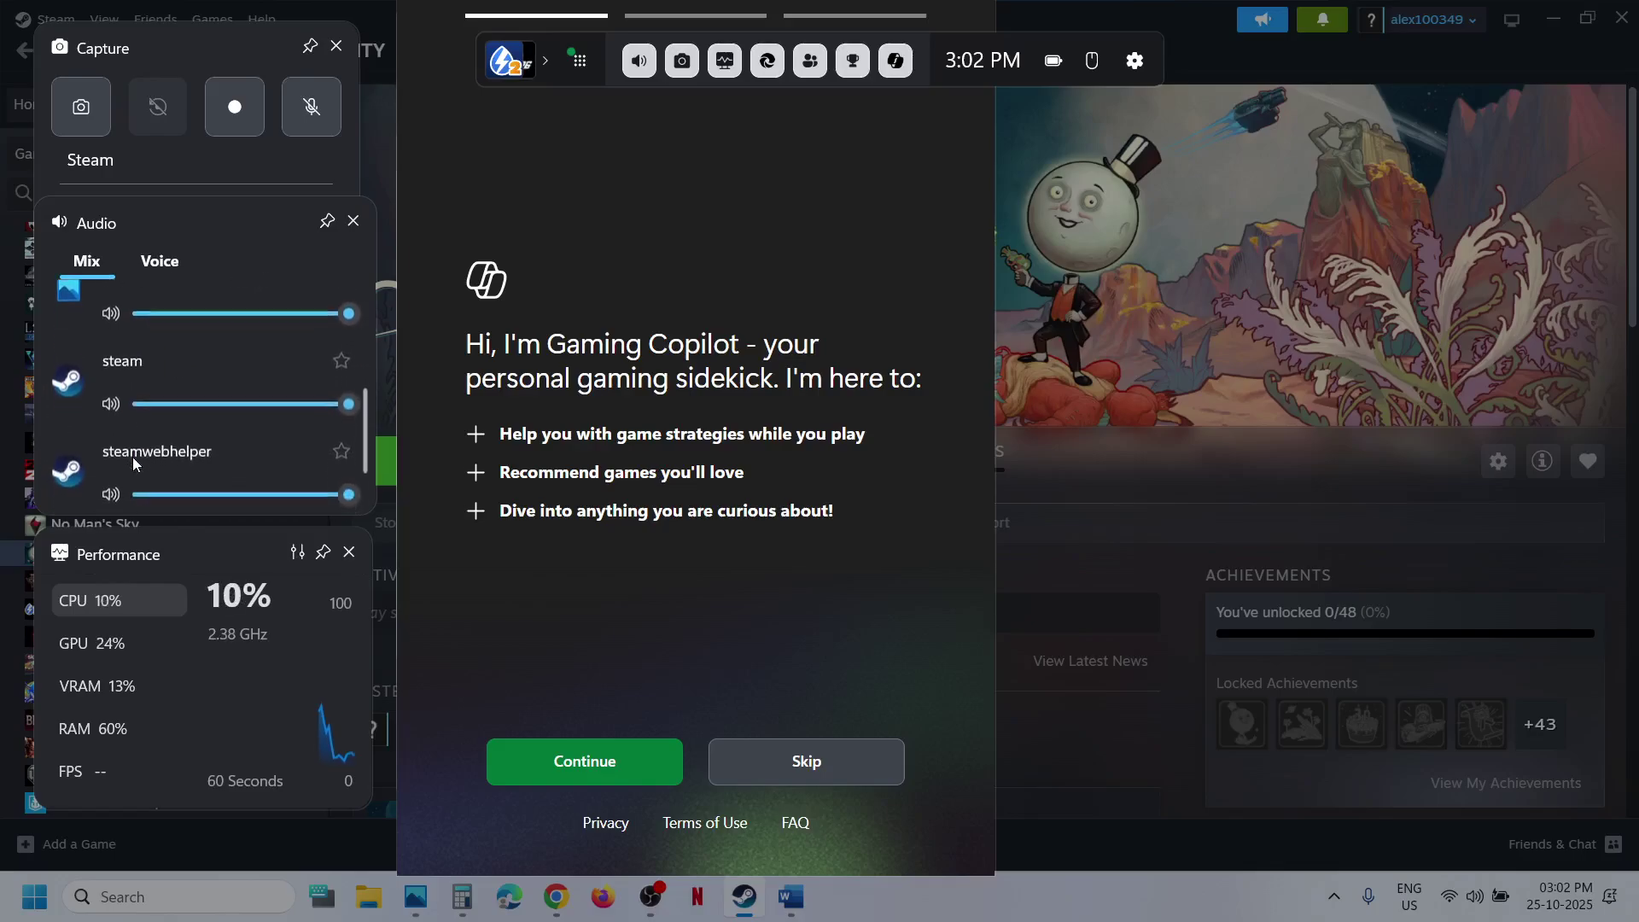
scroll(91, 458, "down", 2)
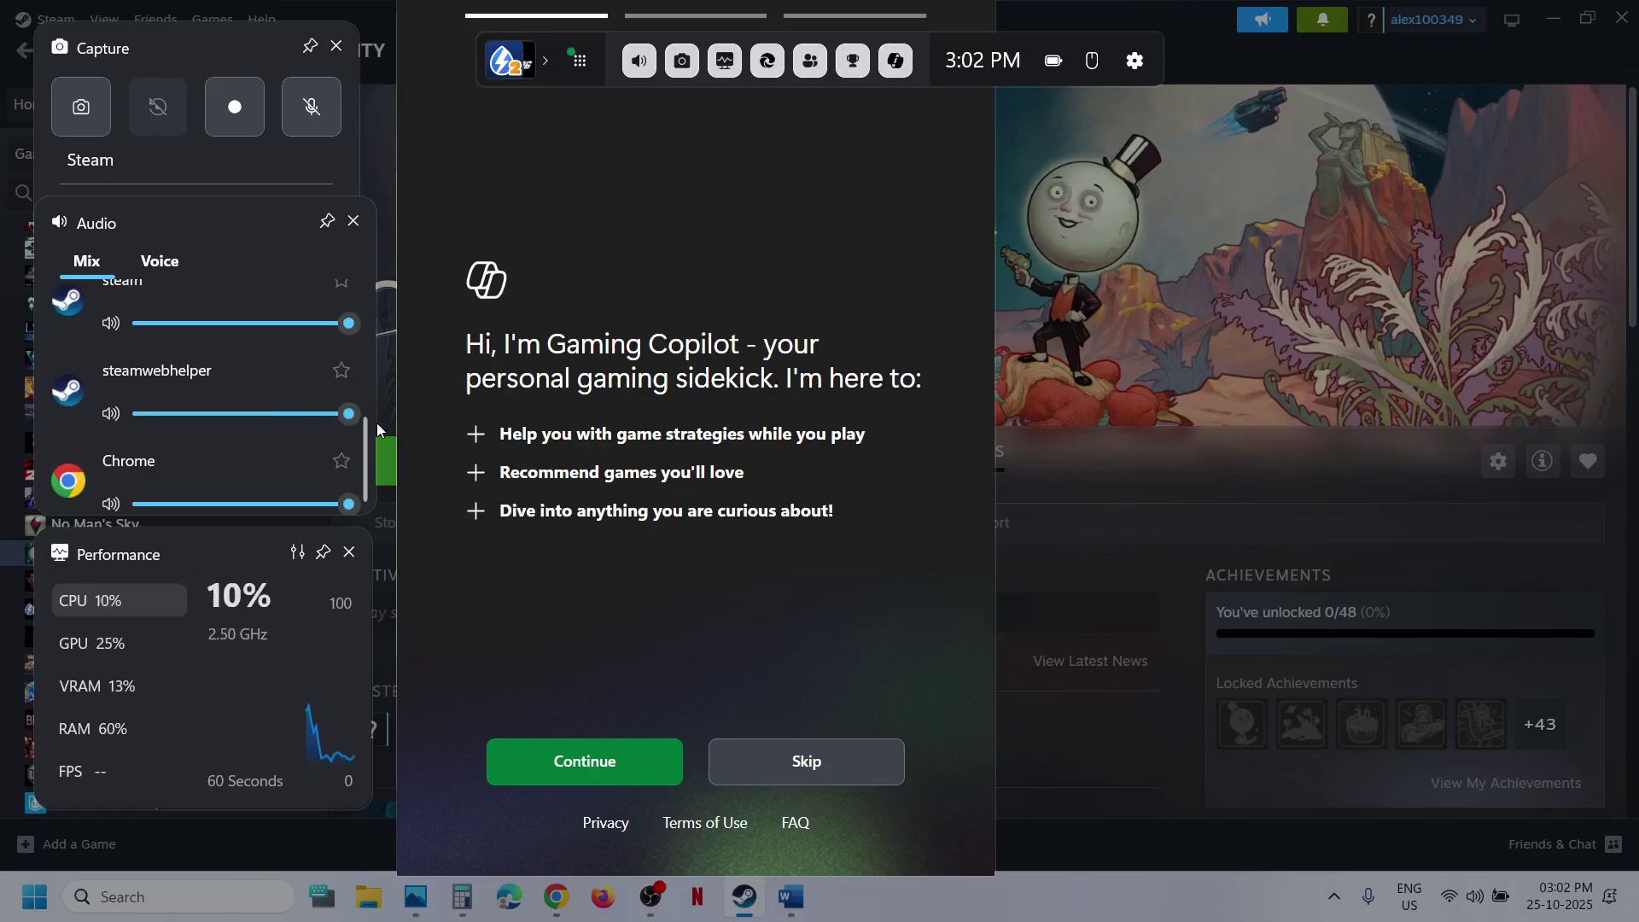
scroll(336, 432, "up", 5)
Check the default voice input and communications devices in the Audio widget and close the Game Bar
left_click(172, 264)
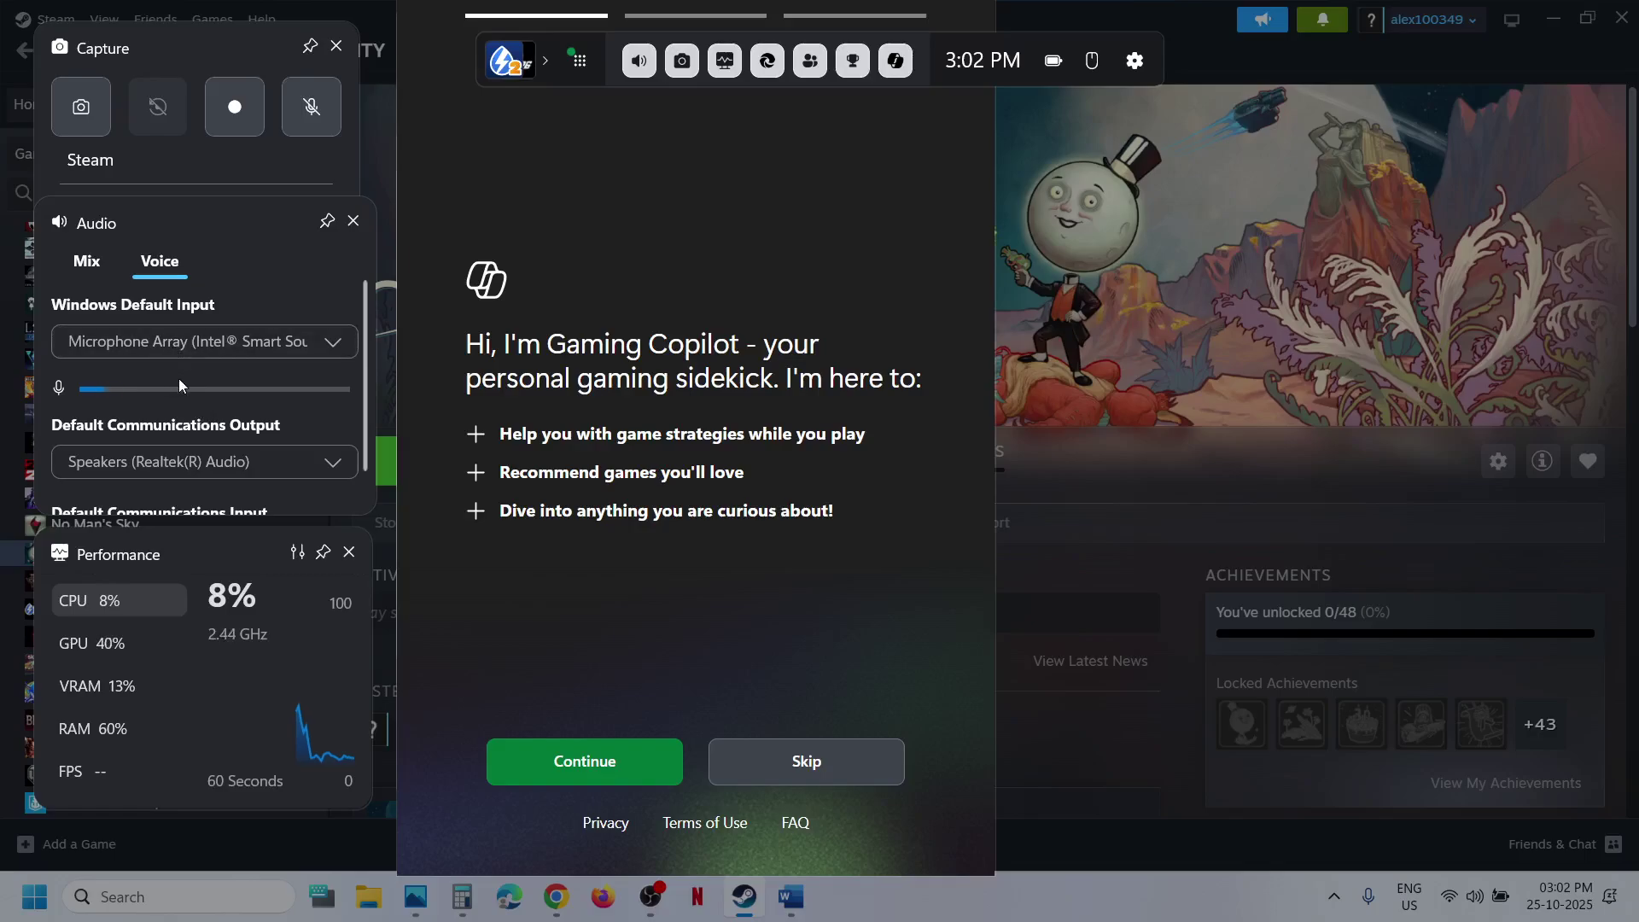
scroll(178, 378, "down", 2)
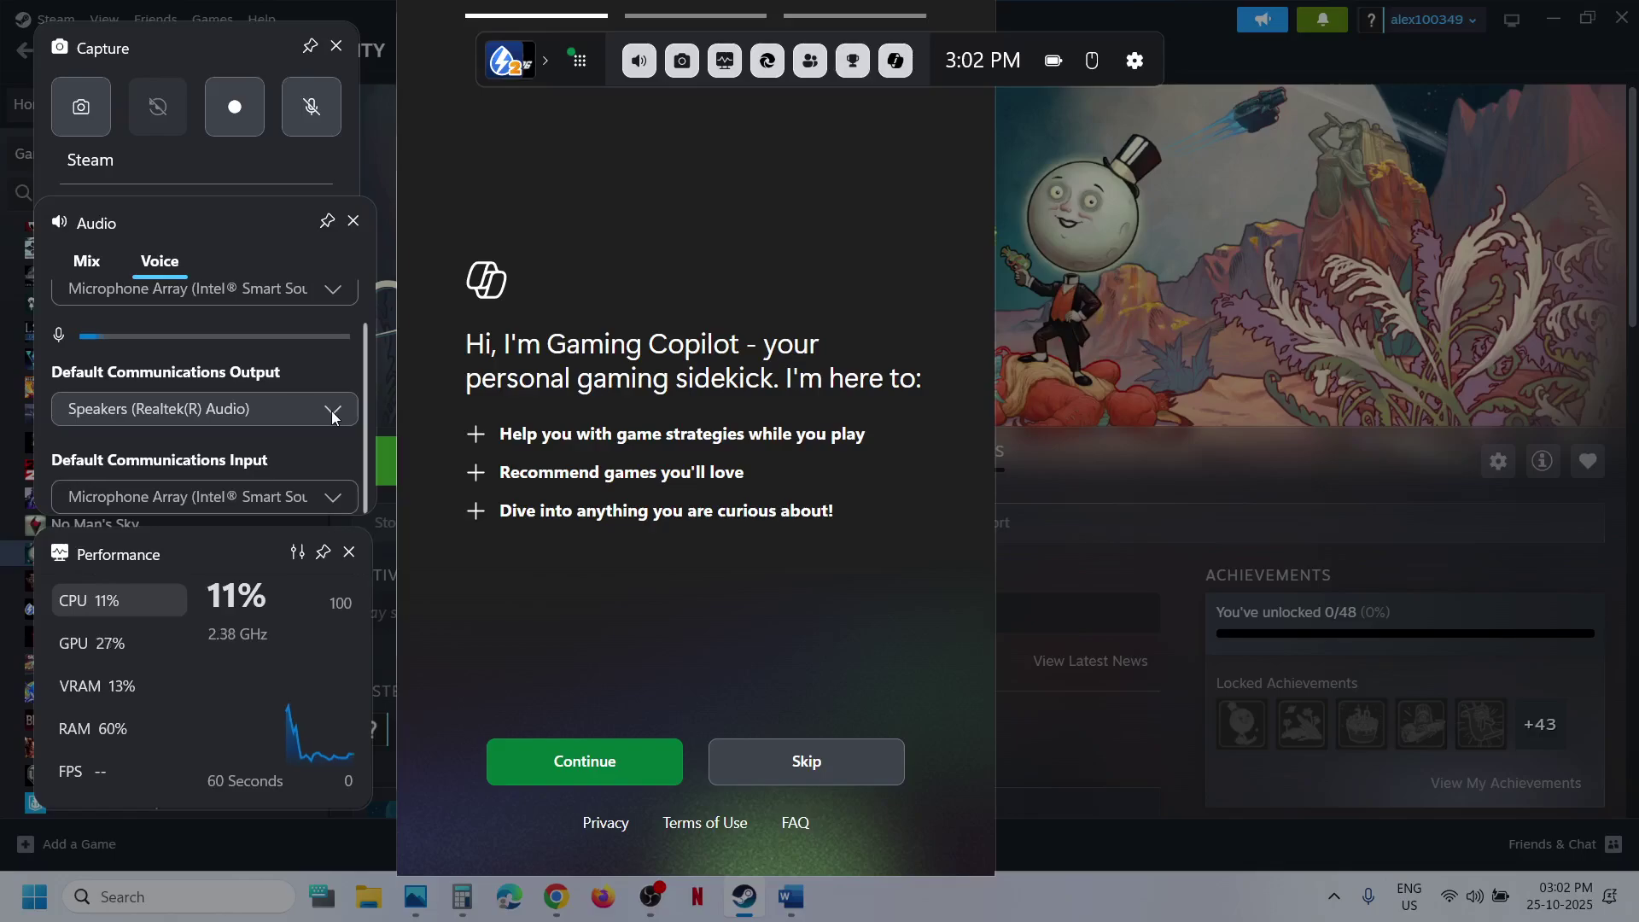
left_click(1221, 377)
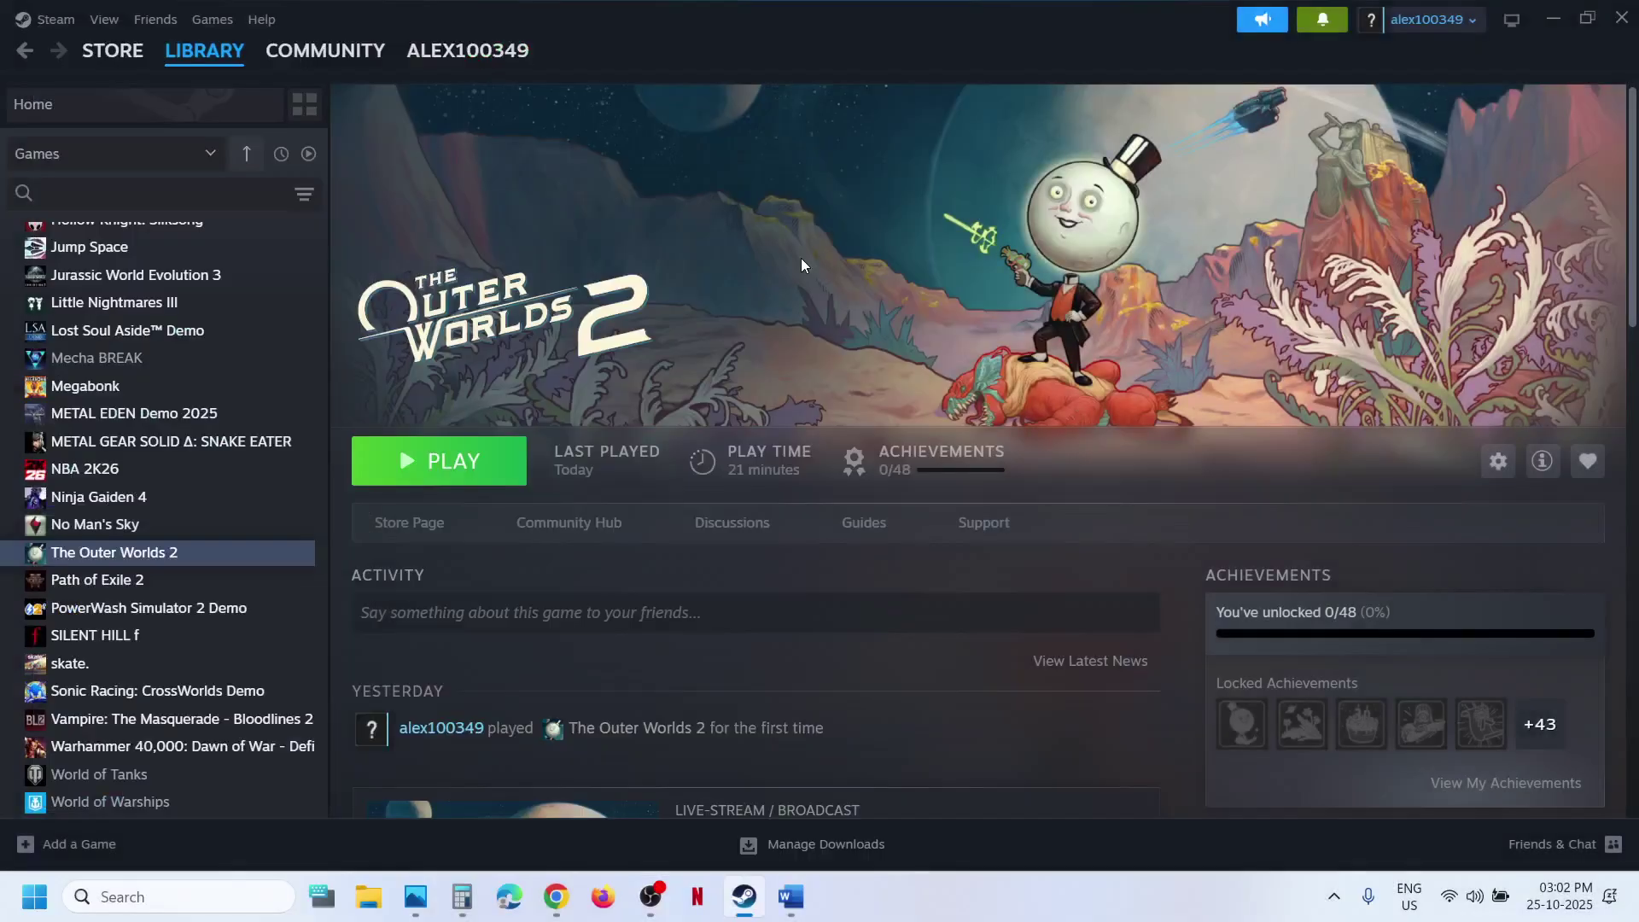
Check the selected sound output device and the volume mixer levels in the Windows quick settings
left_click(1477, 898)
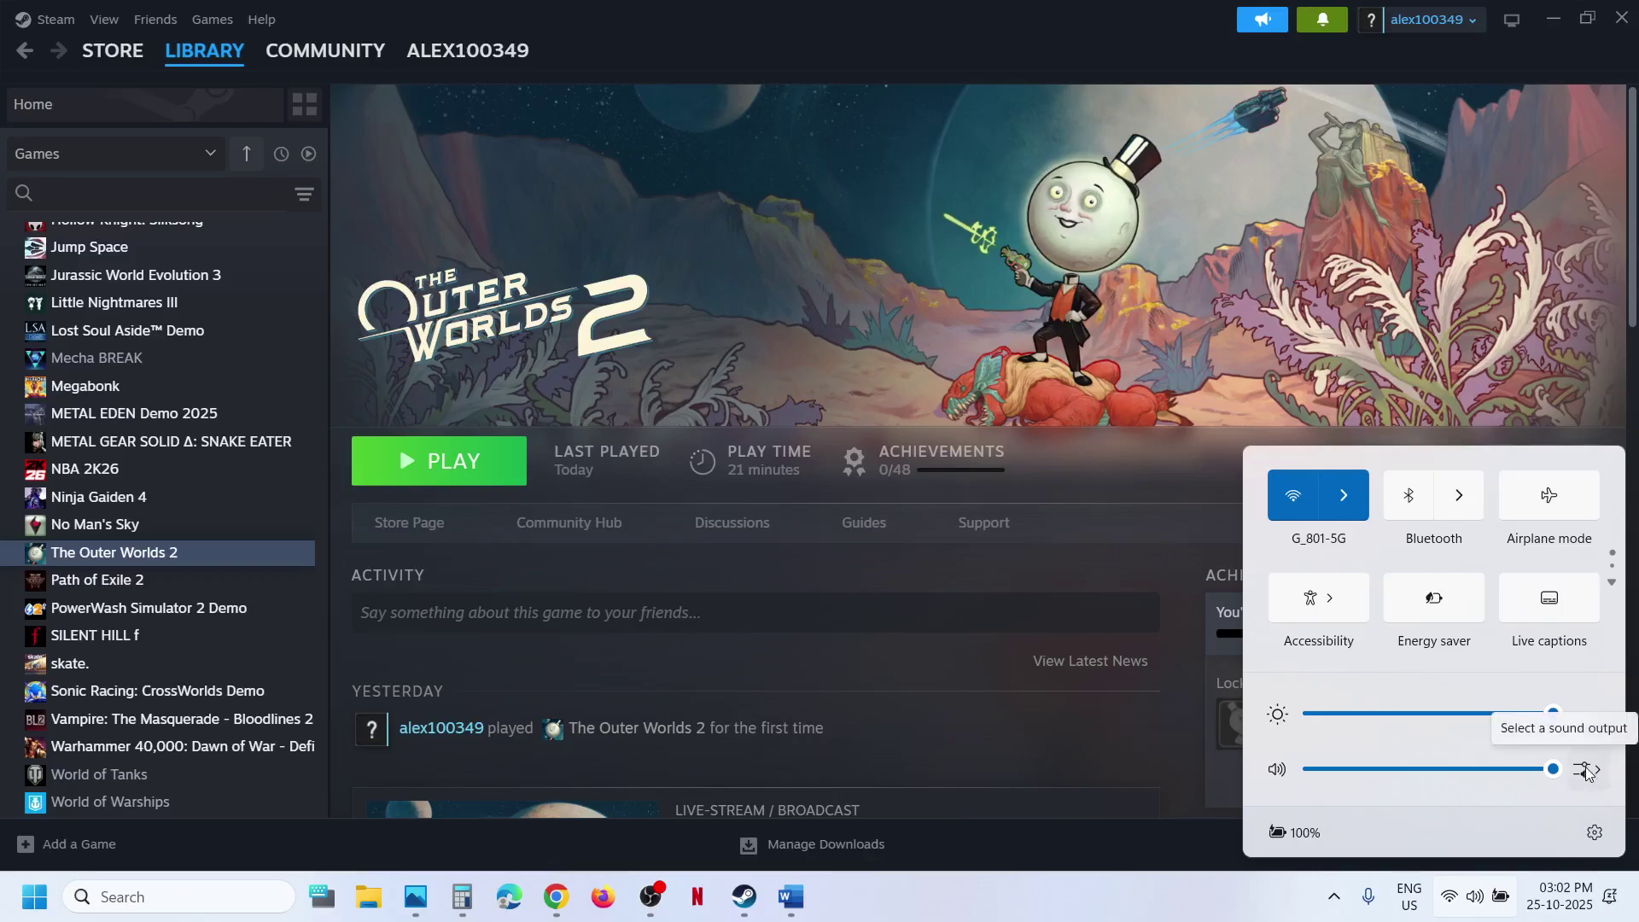
left_click(1586, 771)
scroll(1408, 750, "down", 3)
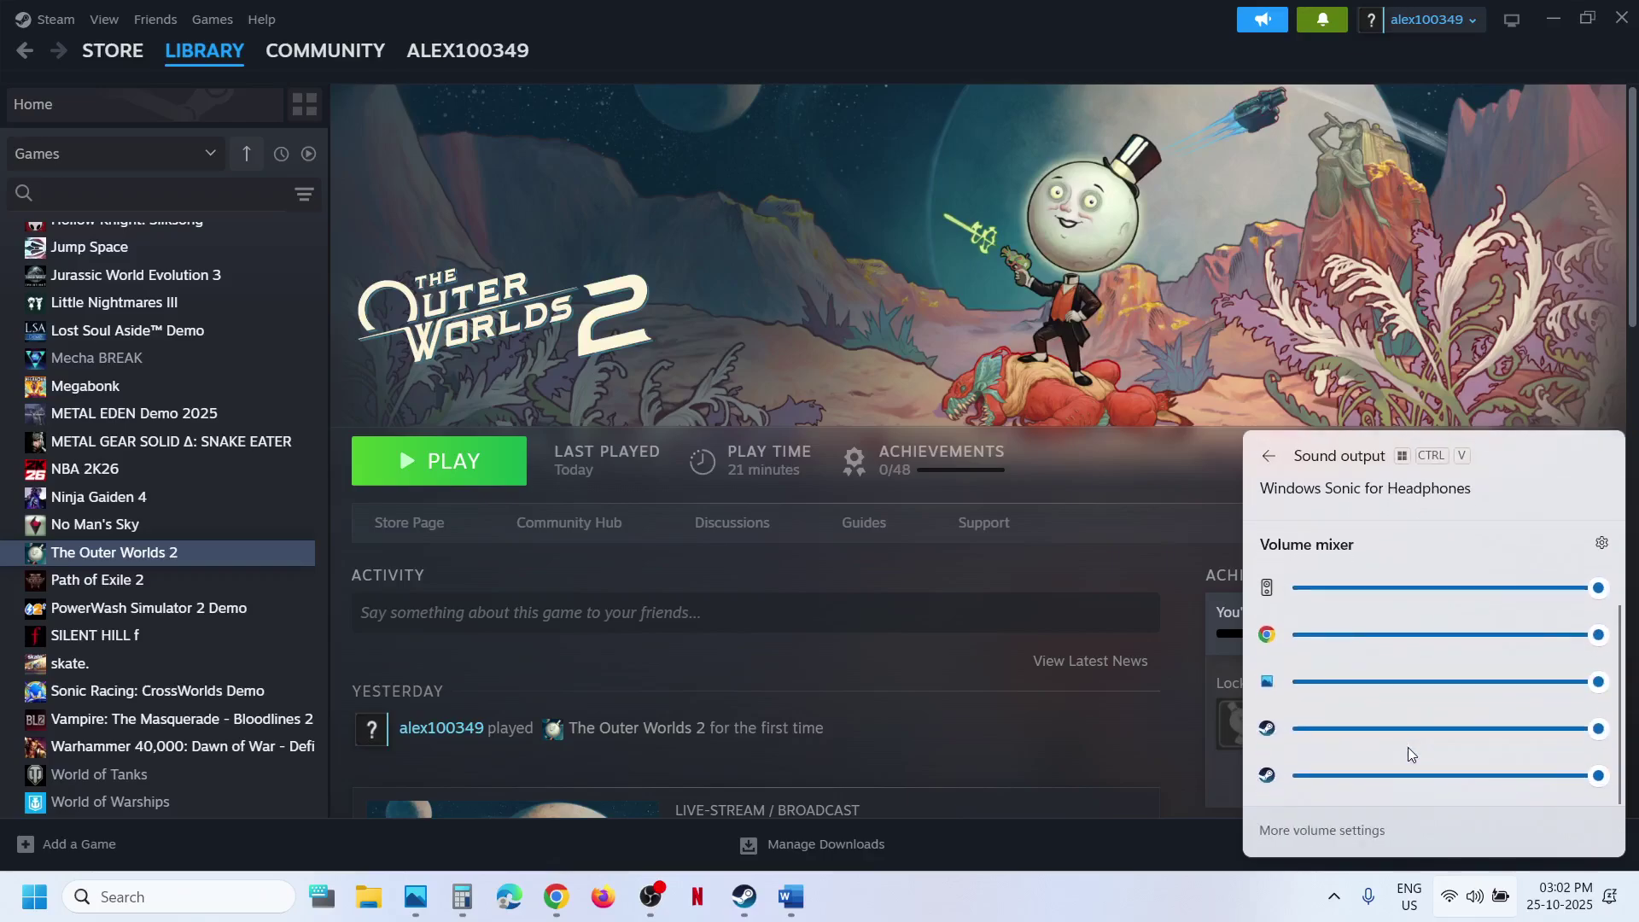
scroll(1407, 746, "up", 3)
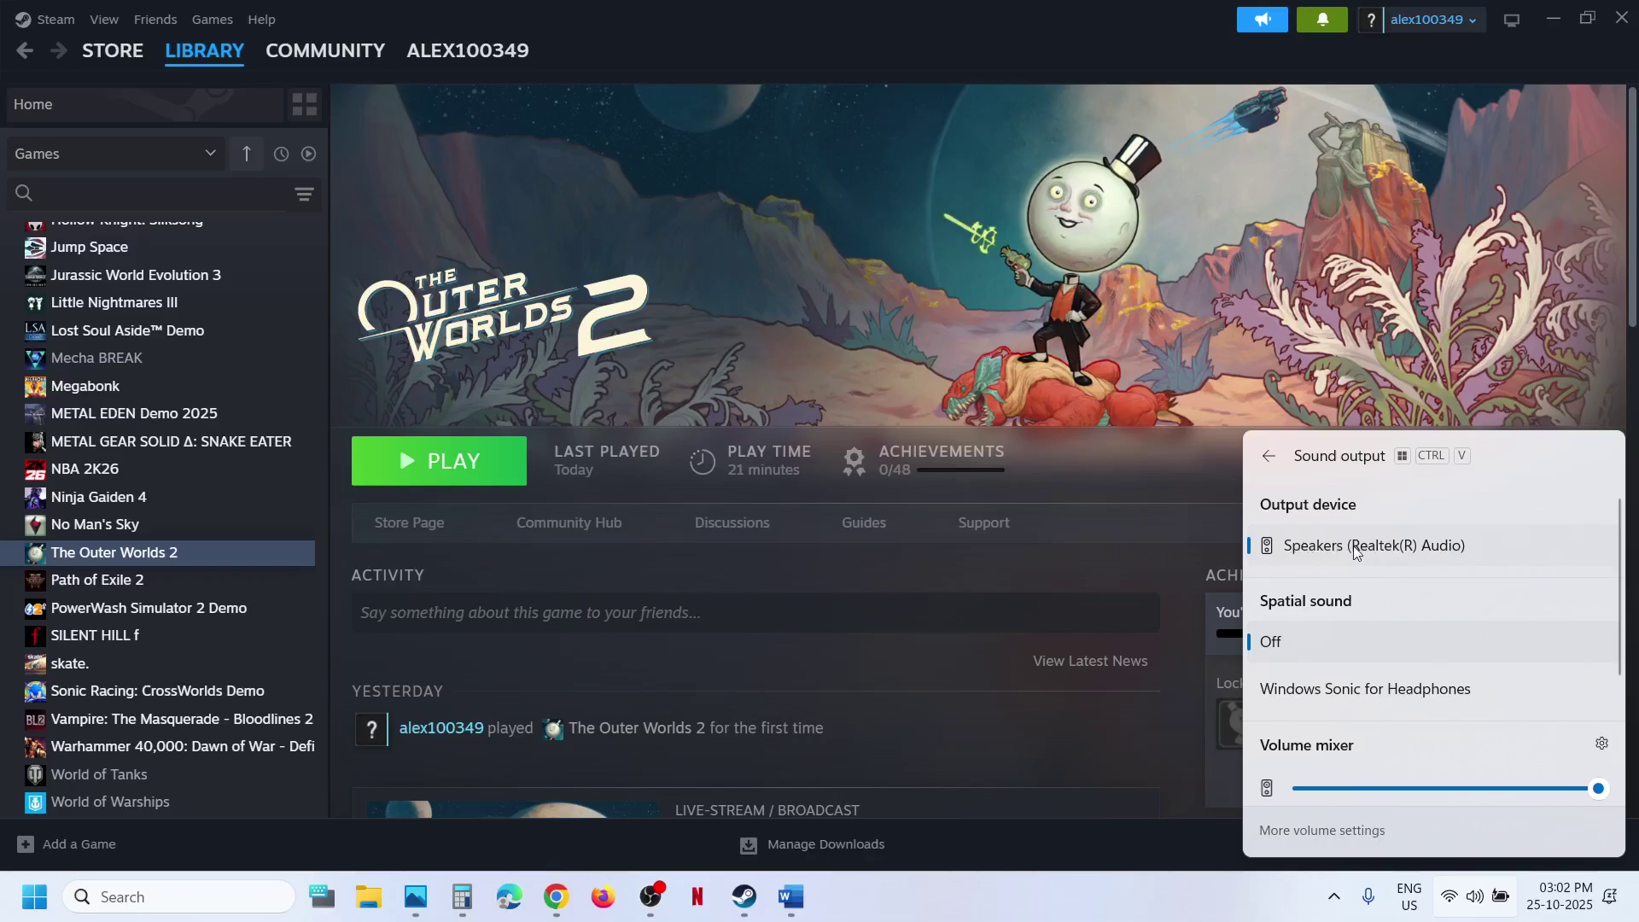
scroll(1389, 676, "down", 3)
scroll(1376, 773, "down", 1)
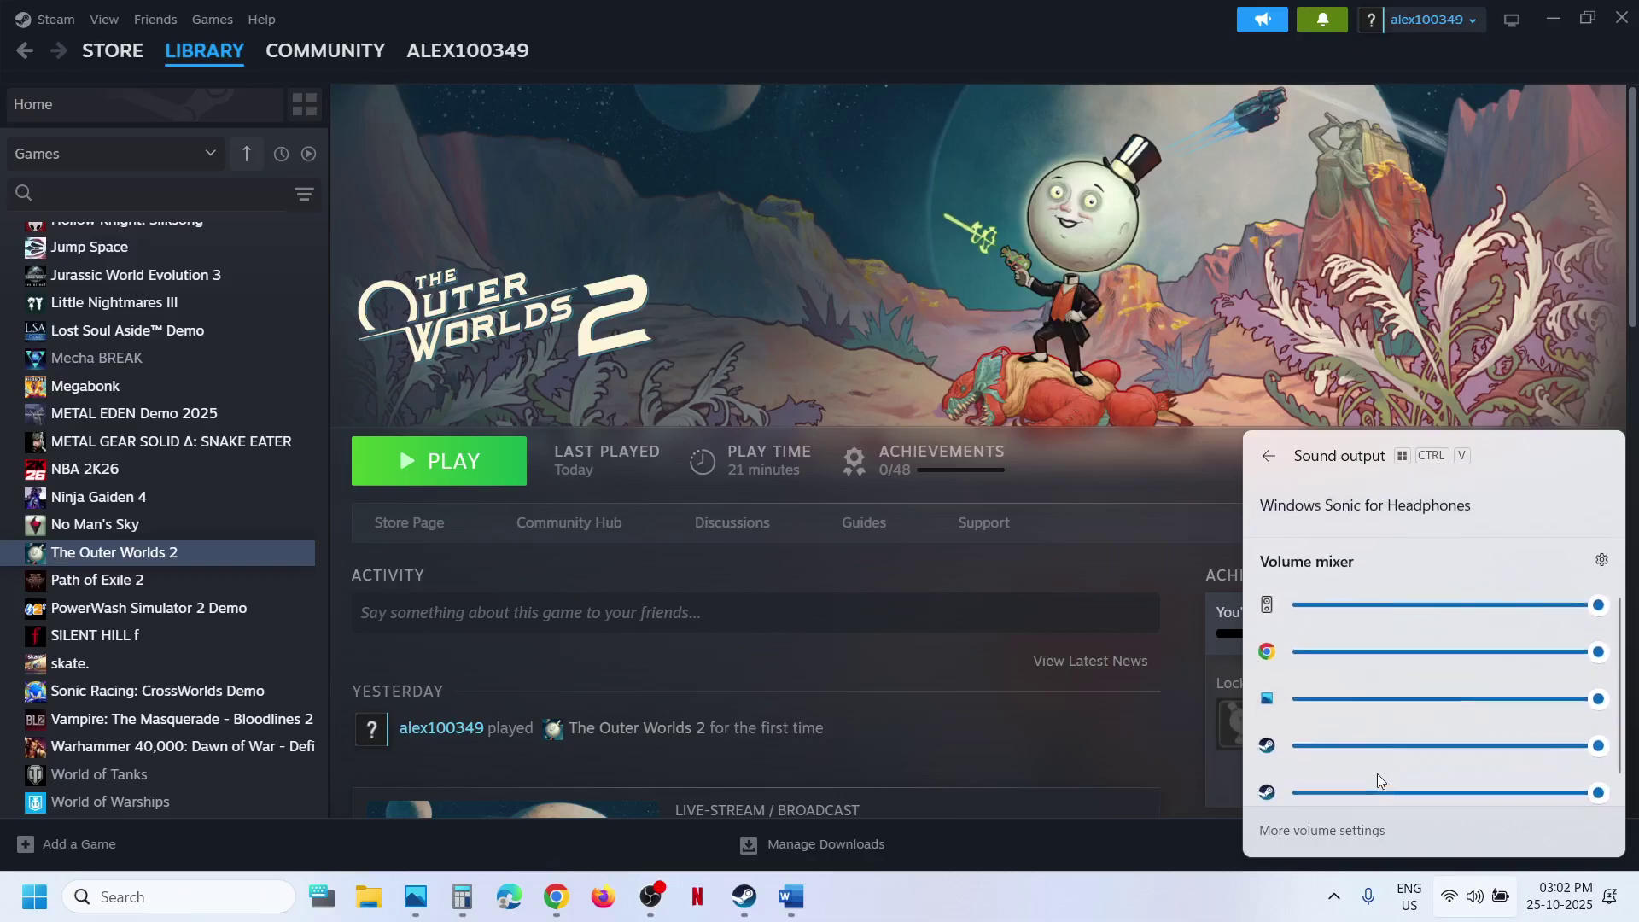
scroll(1377, 774, "down", 1)
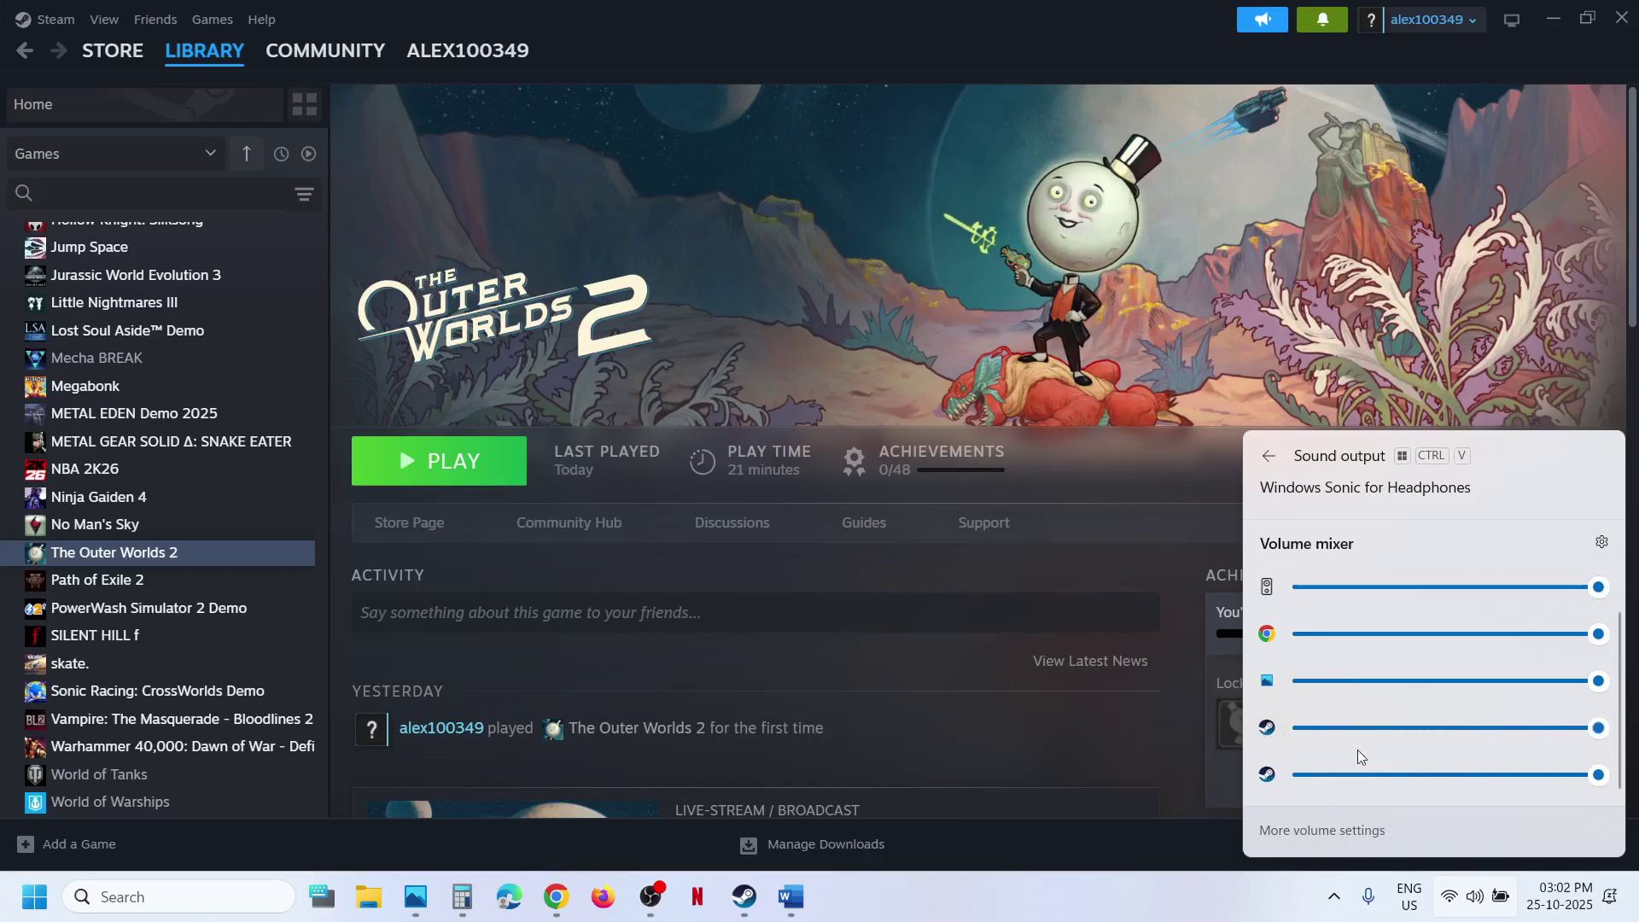
left_click(1043, 342)
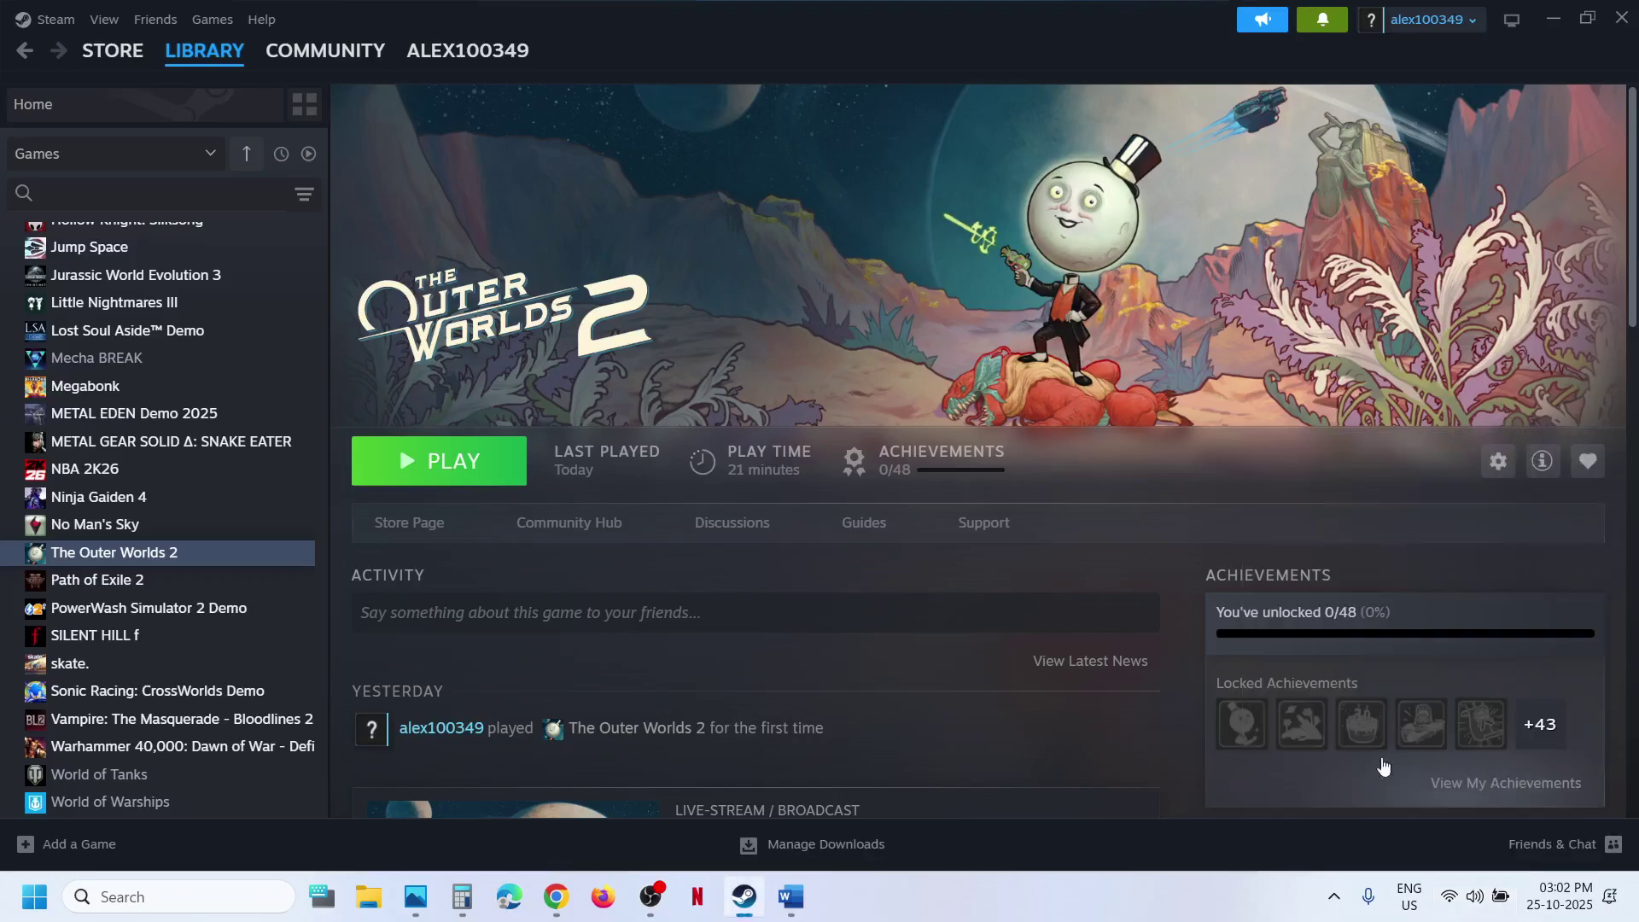
Open the Windows Sound settings, check the output device and volume, and close Settings
right_click(1484, 898)
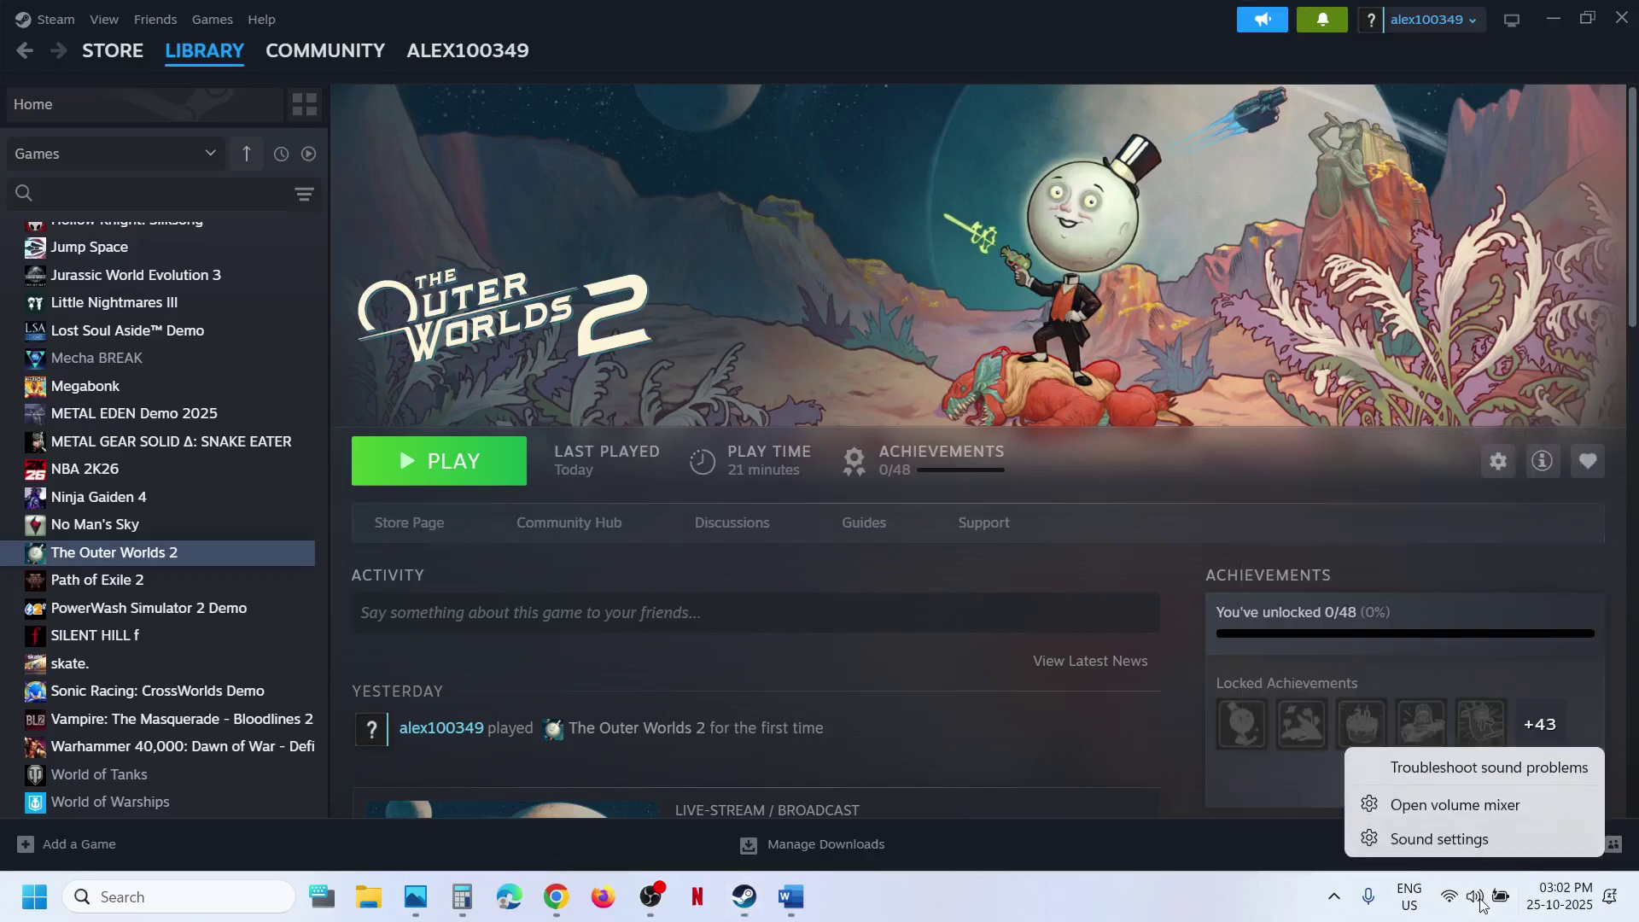
left_click(1442, 838)
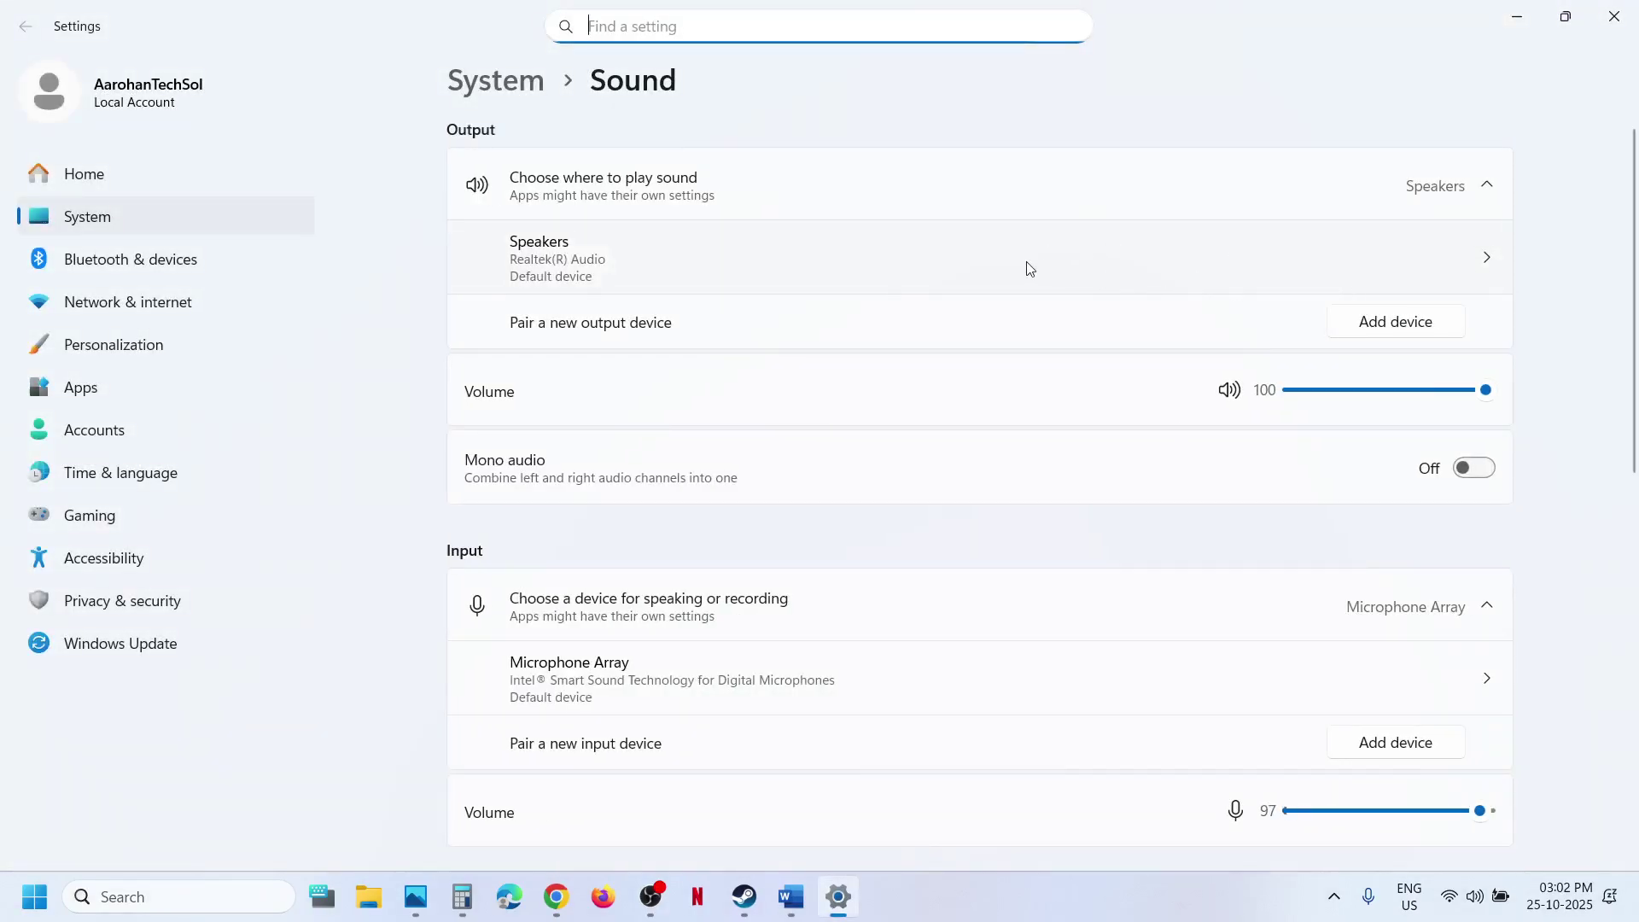
left_click(1614, 16)
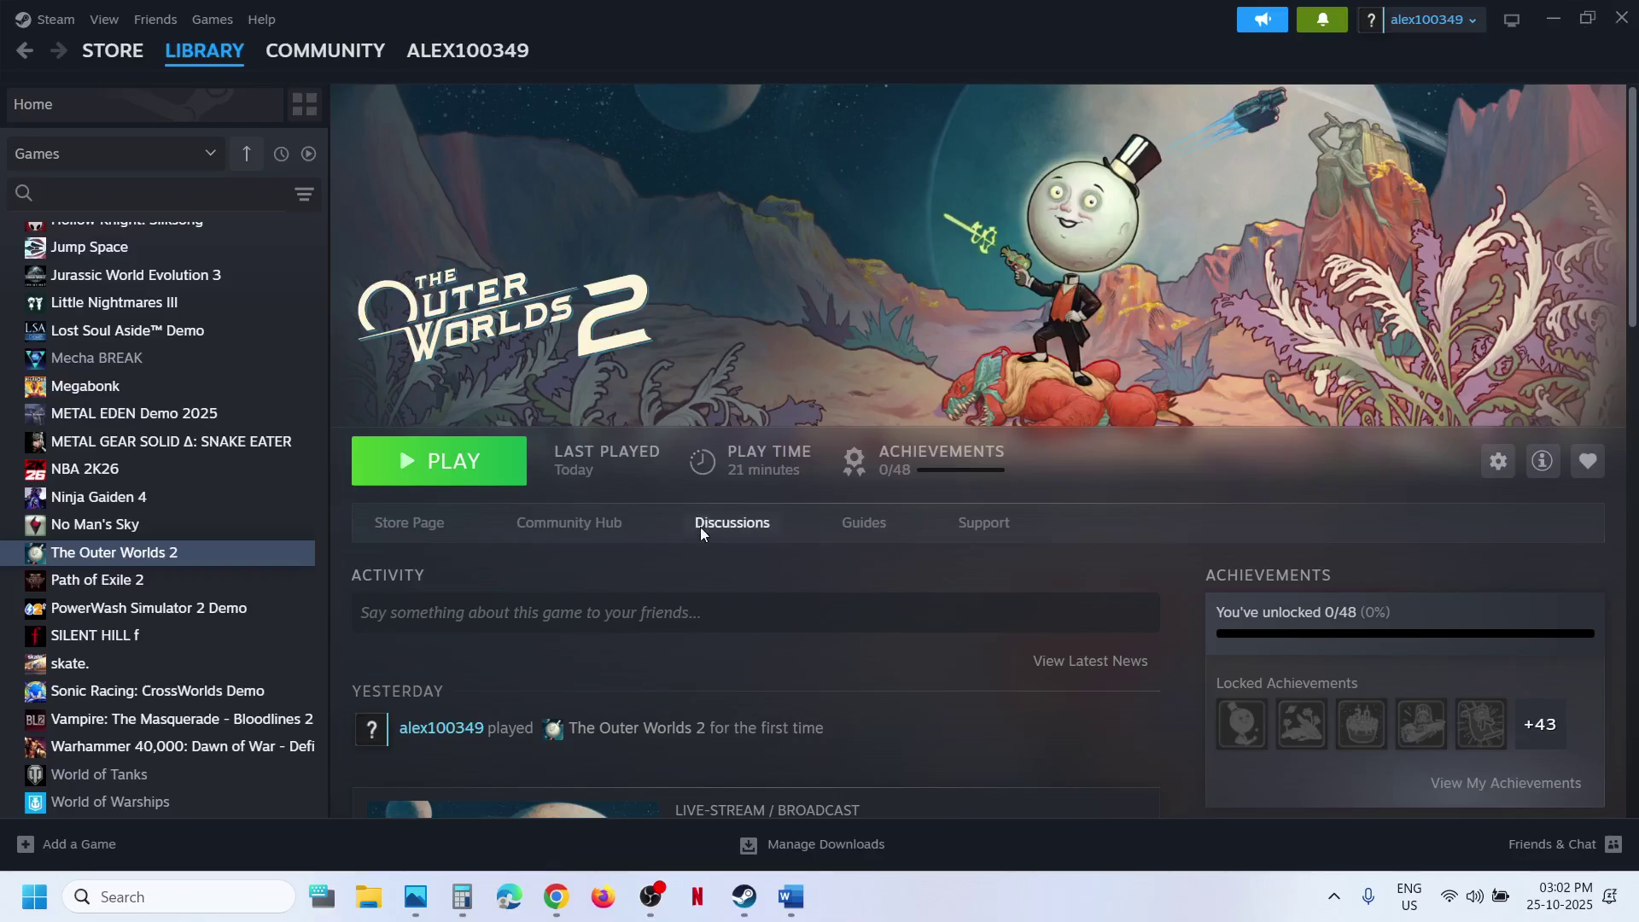
Switch to the Word document Game Audio Not Working, read through to Step 3, and return to Steam
left_click(790, 896)
scroll(751, 563, "down", 3)
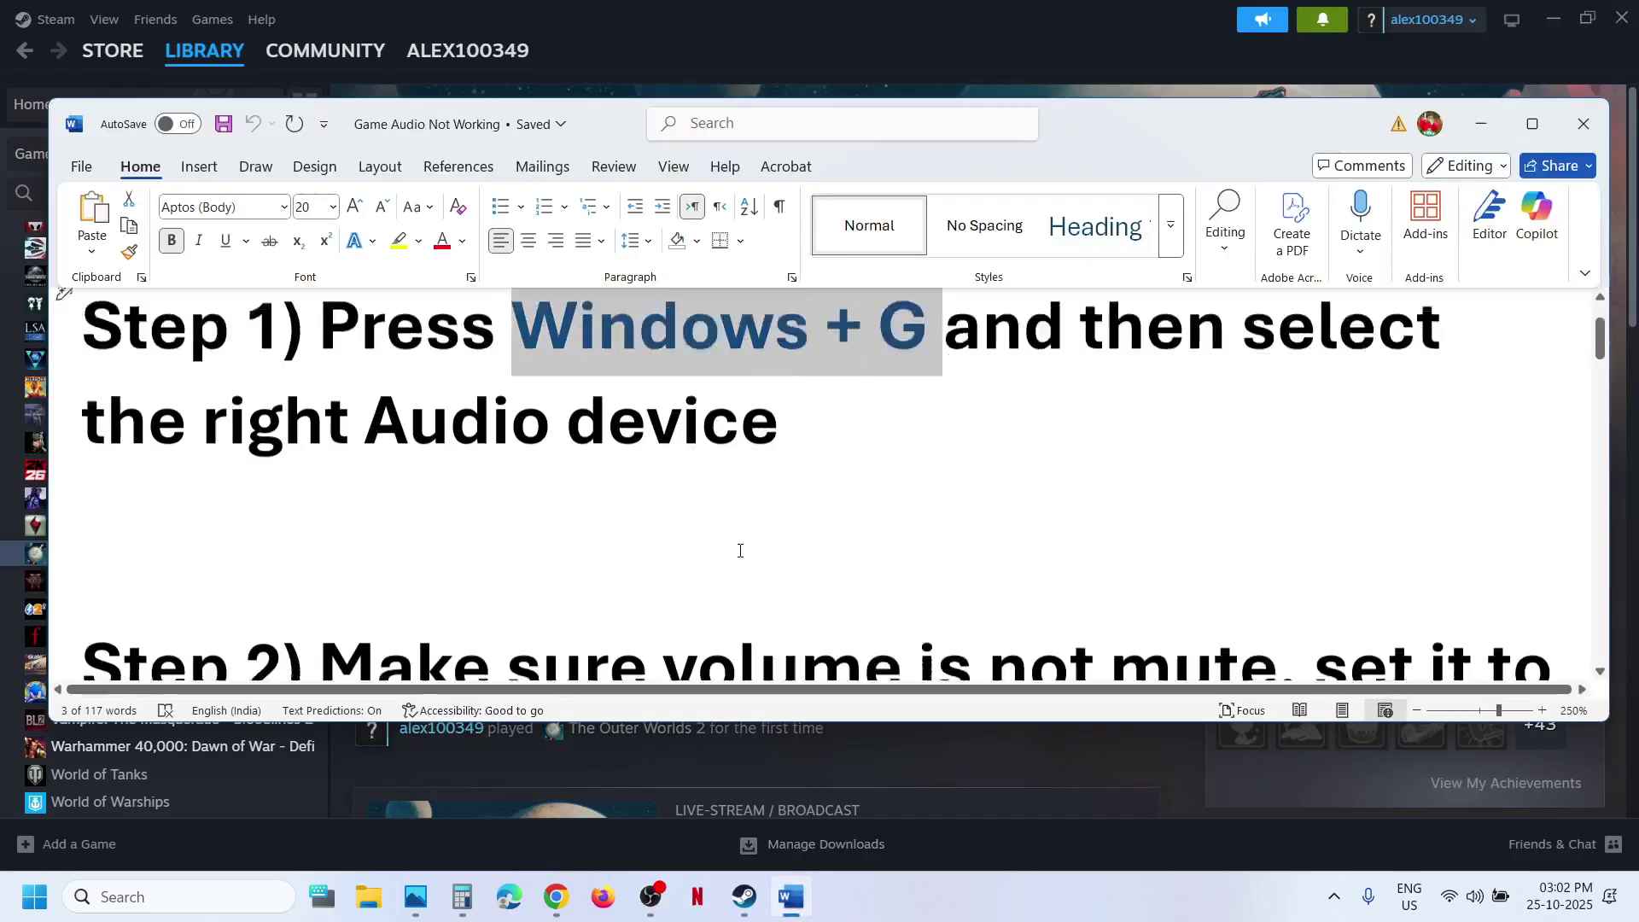
scroll(740, 551, "down", 3)
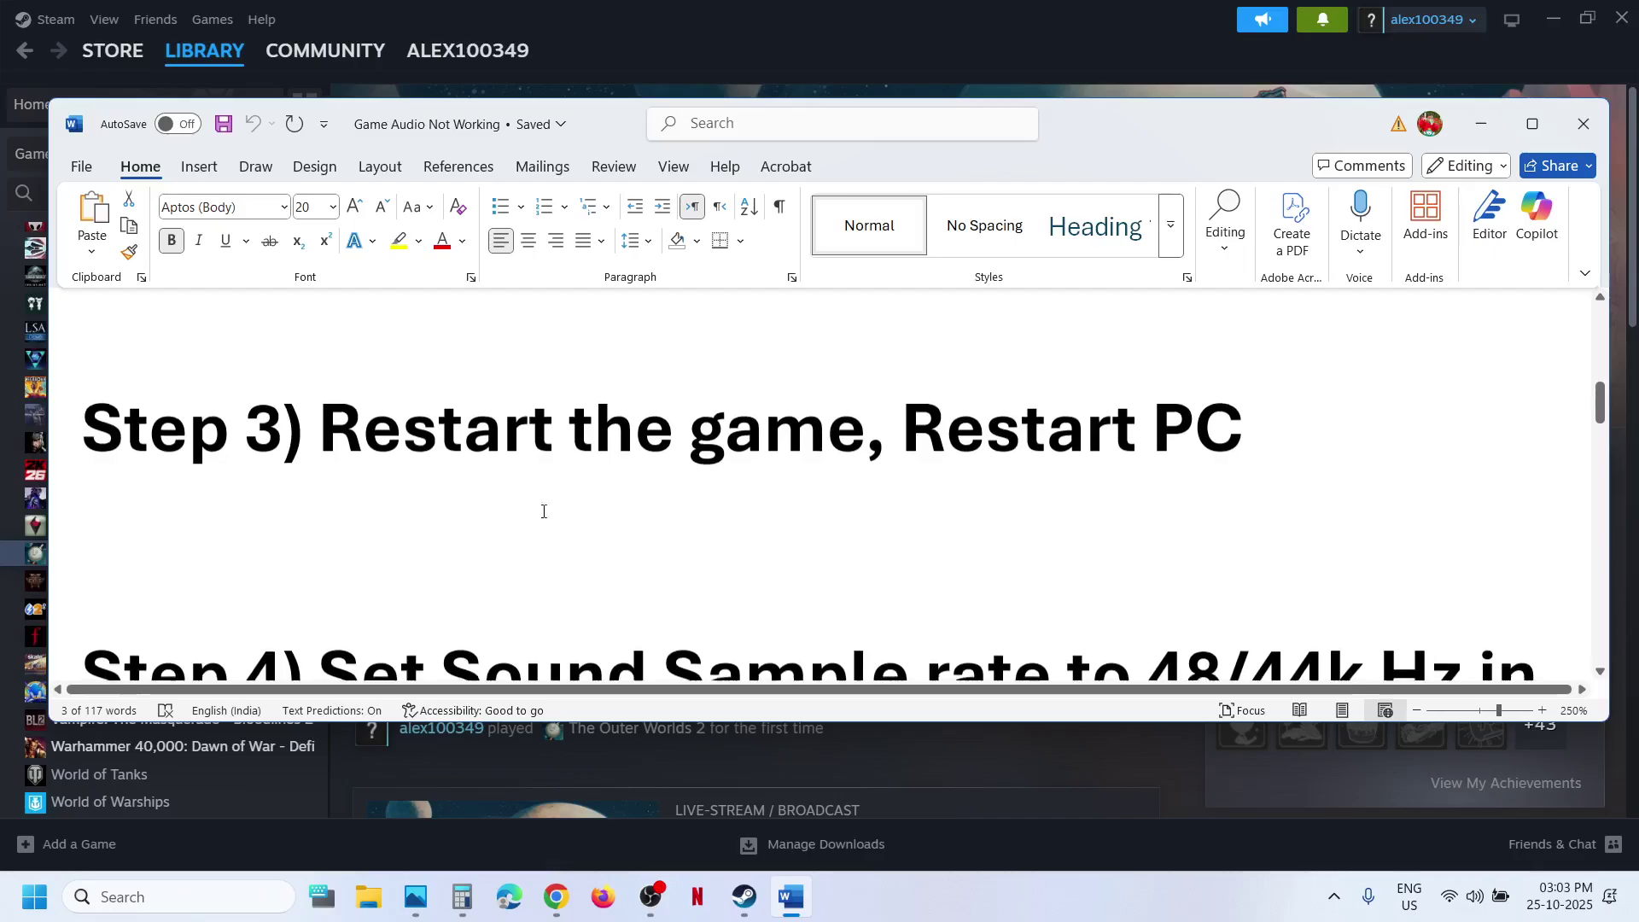
left_click(923, 22)
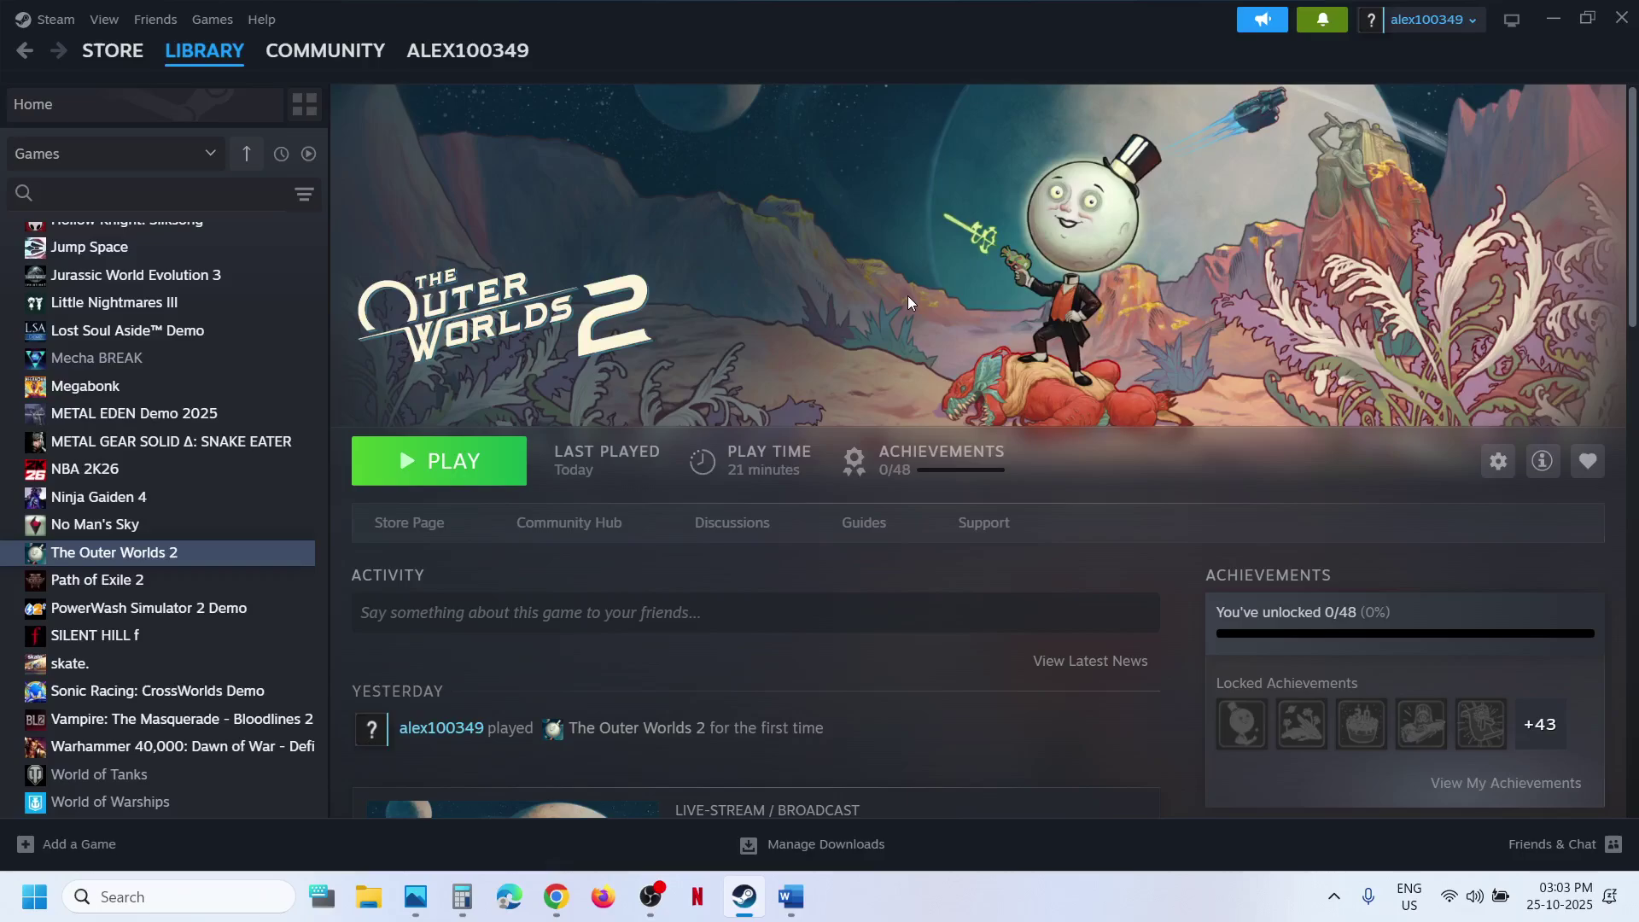
Show the computer's power options, including Restart, and dismiss them without choosing one
left_click(34, 897)
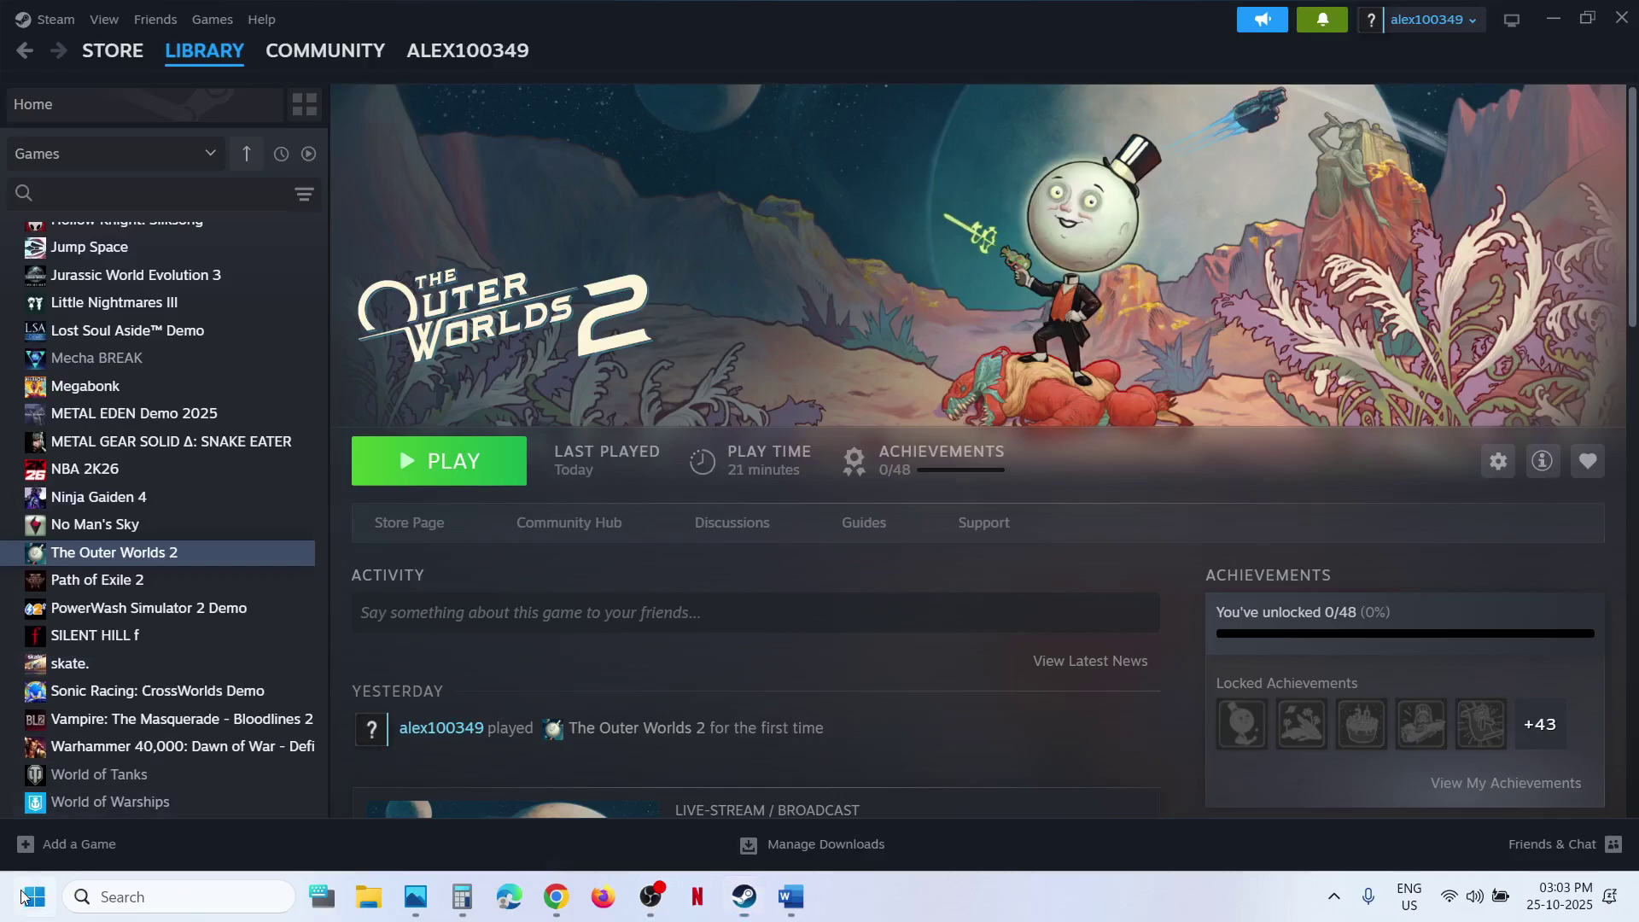
left_click(622, 823)
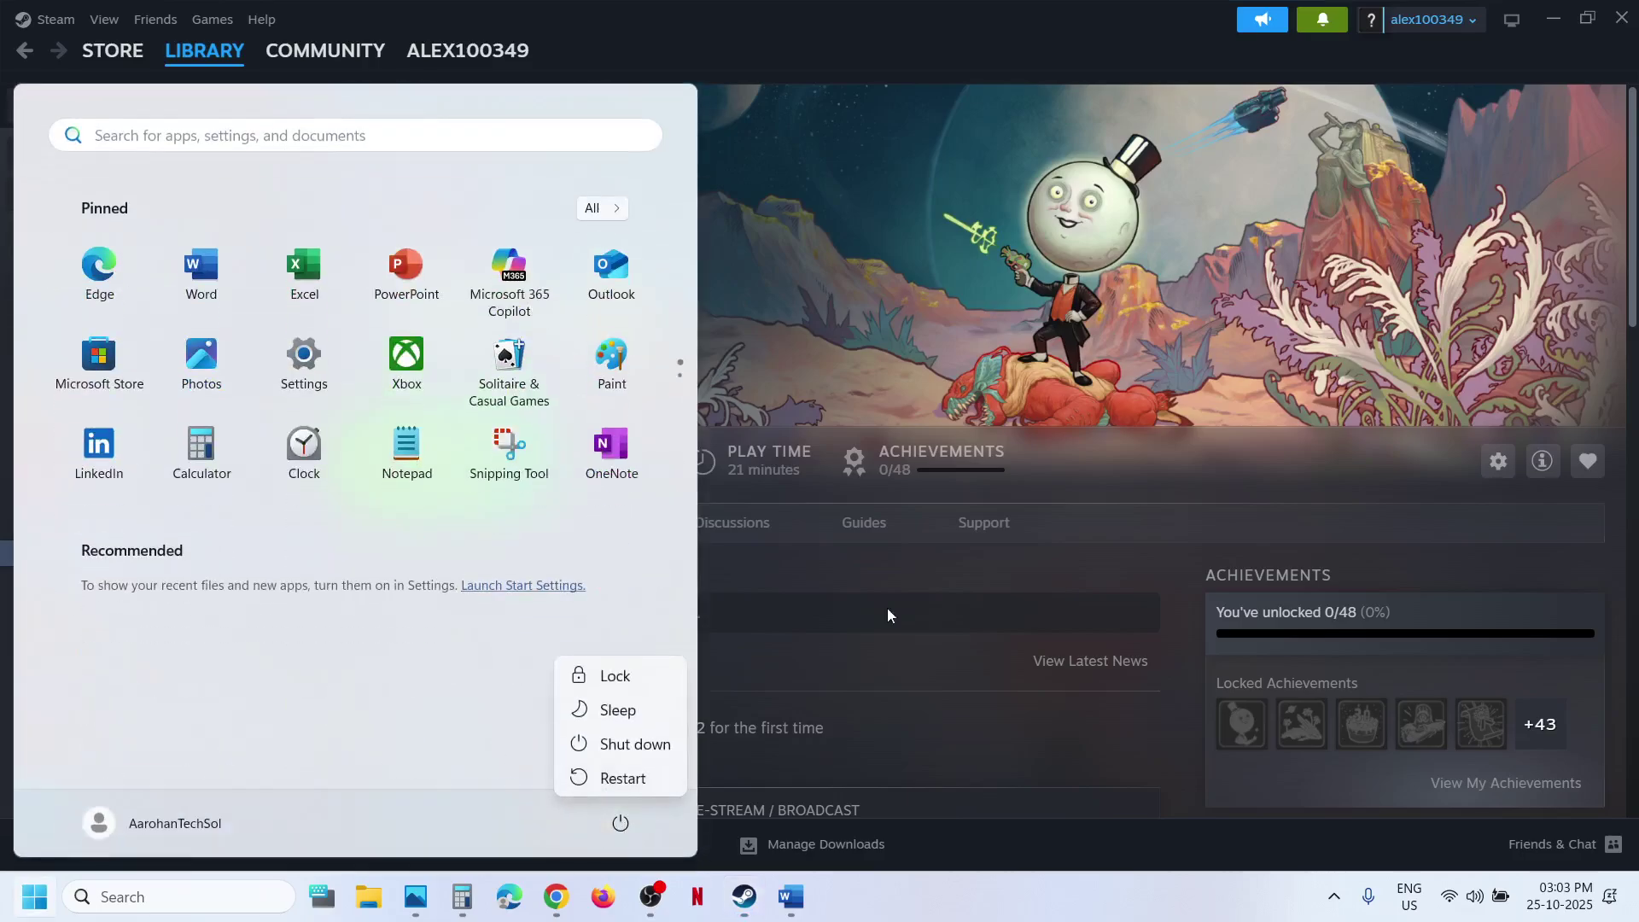
left_click(1127, 255)
Read Step 4 about the sound sample rate in the Word troubleshooting document and return to Steam
left_click(796, 872)
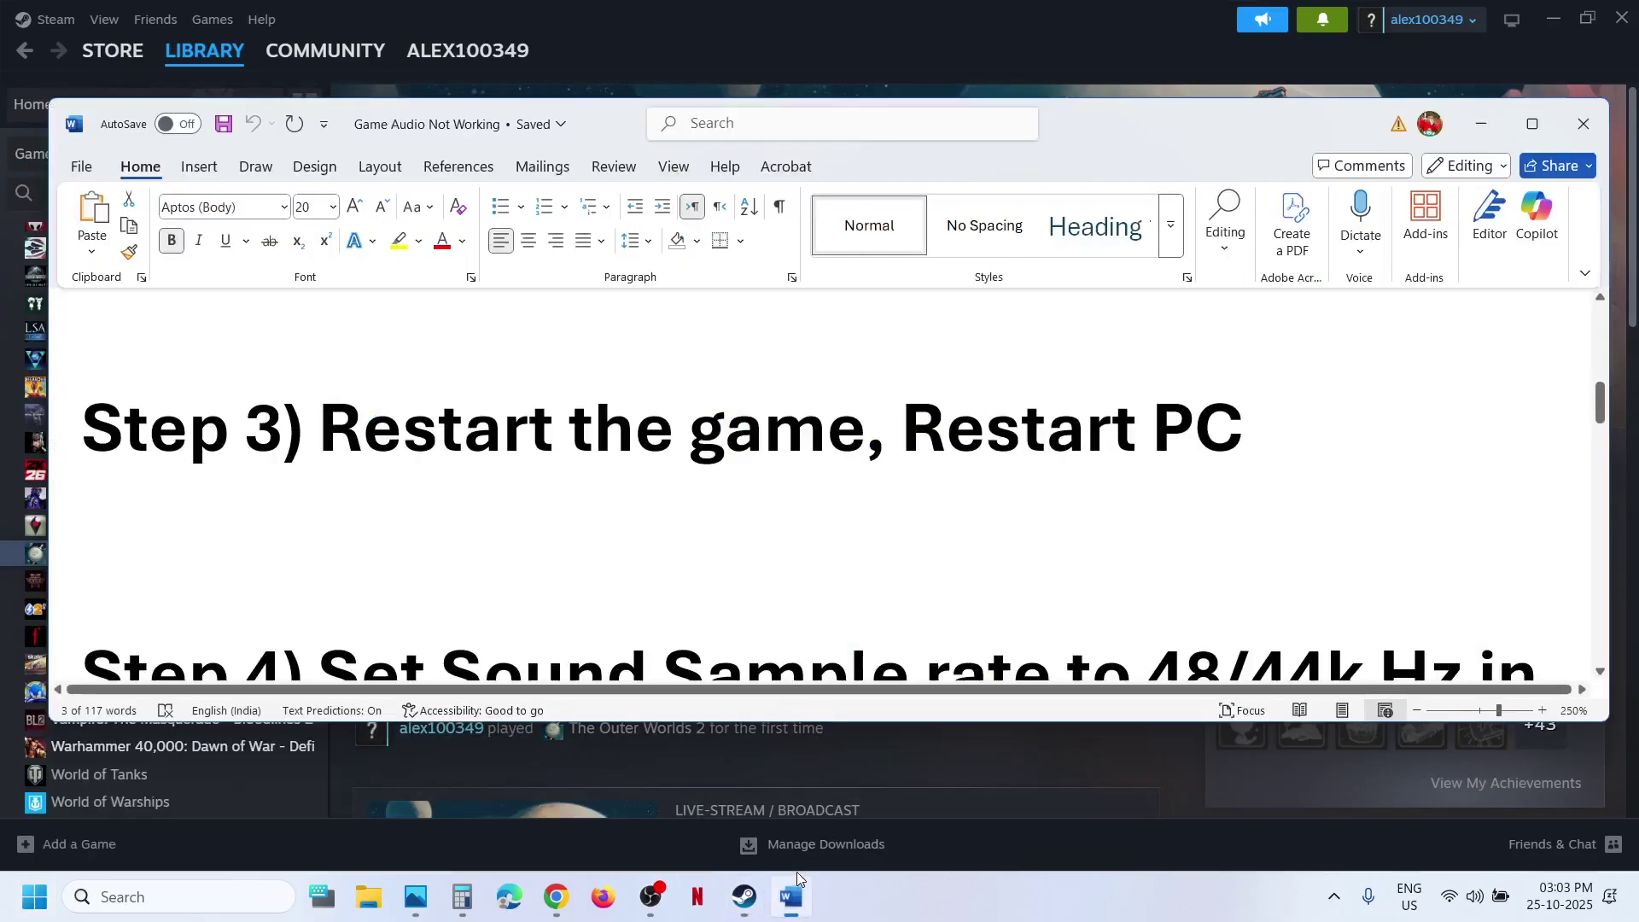
scroll(669, 501, "down", 3)
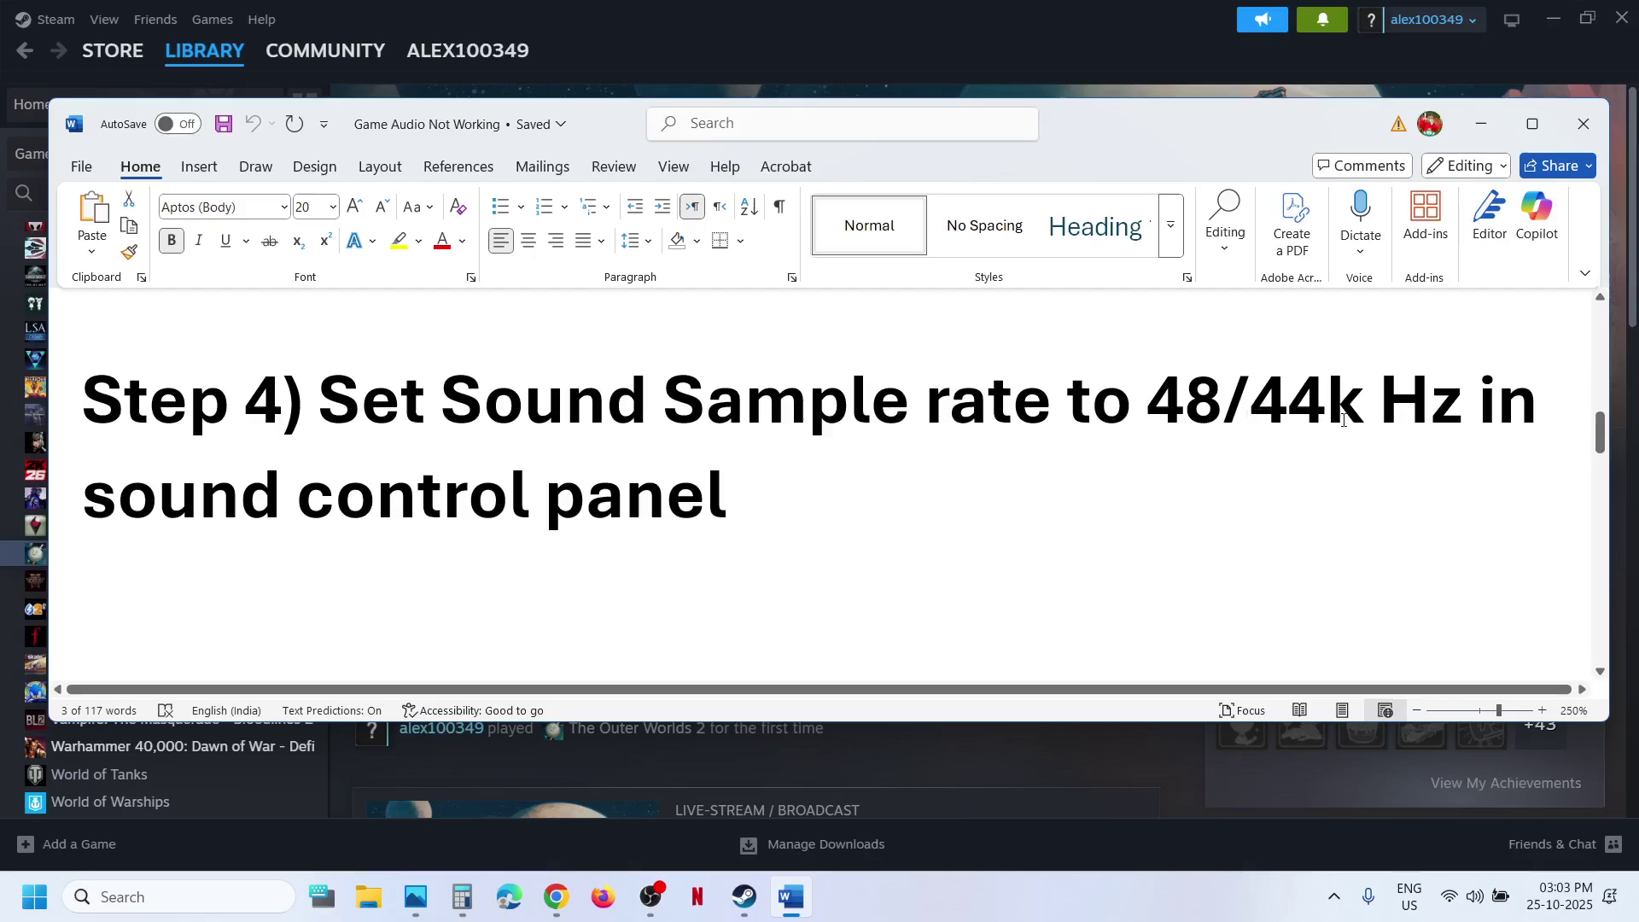
left_click(672, 89)
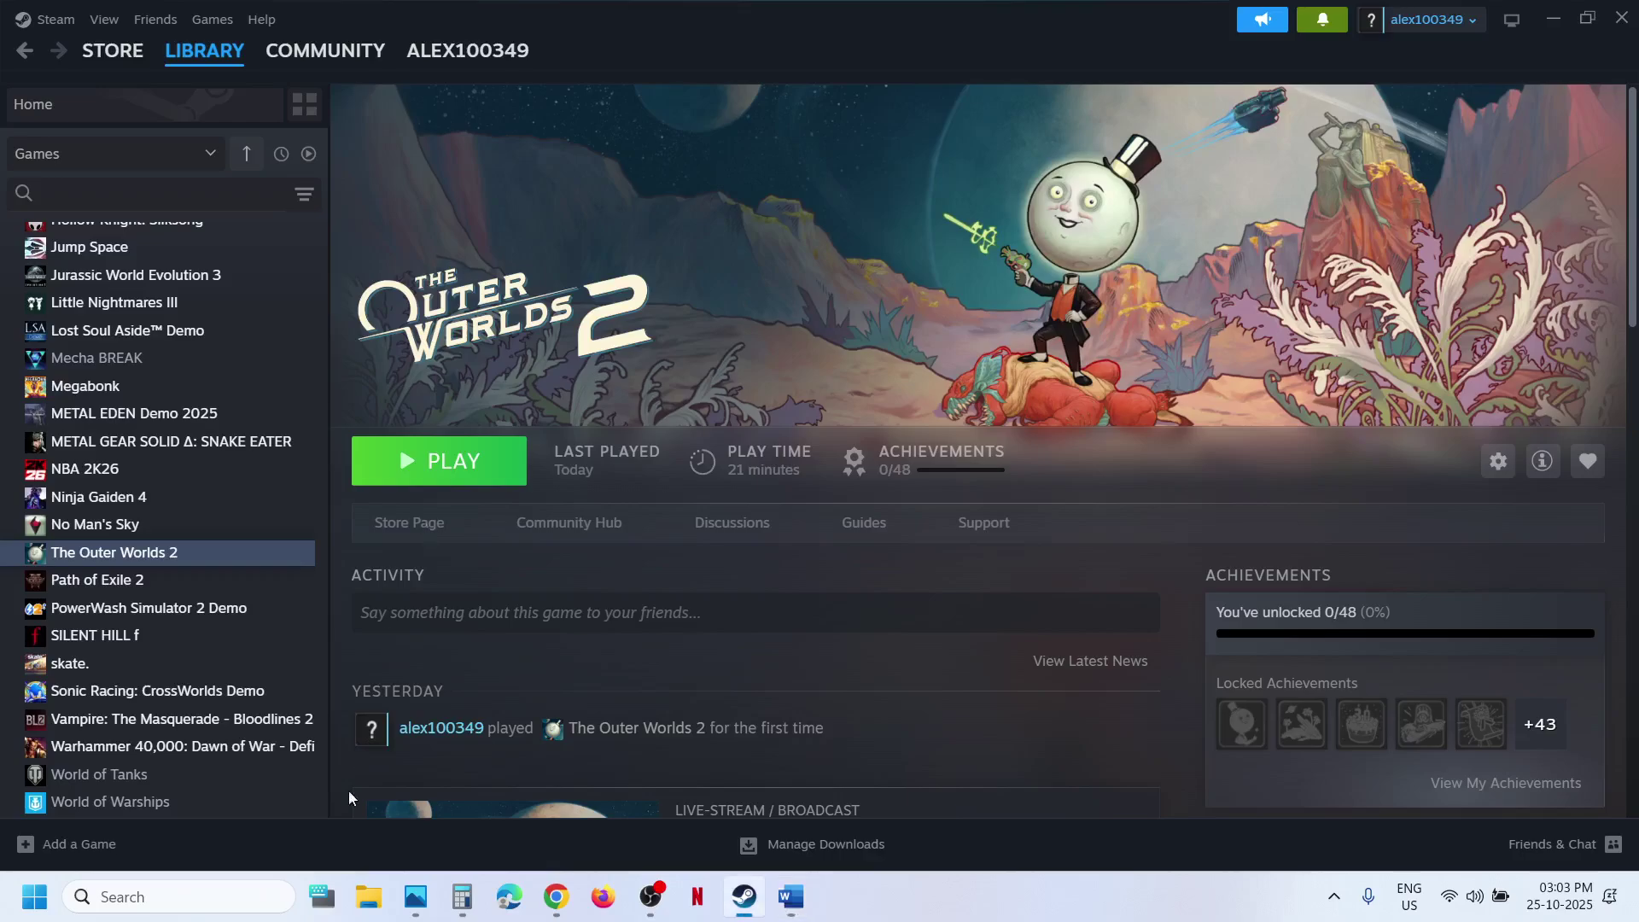
Search Windows for "control", open Control Panel, and open the Sound dialog under Hardware and Sound
left_click(226, 892)
type("control")
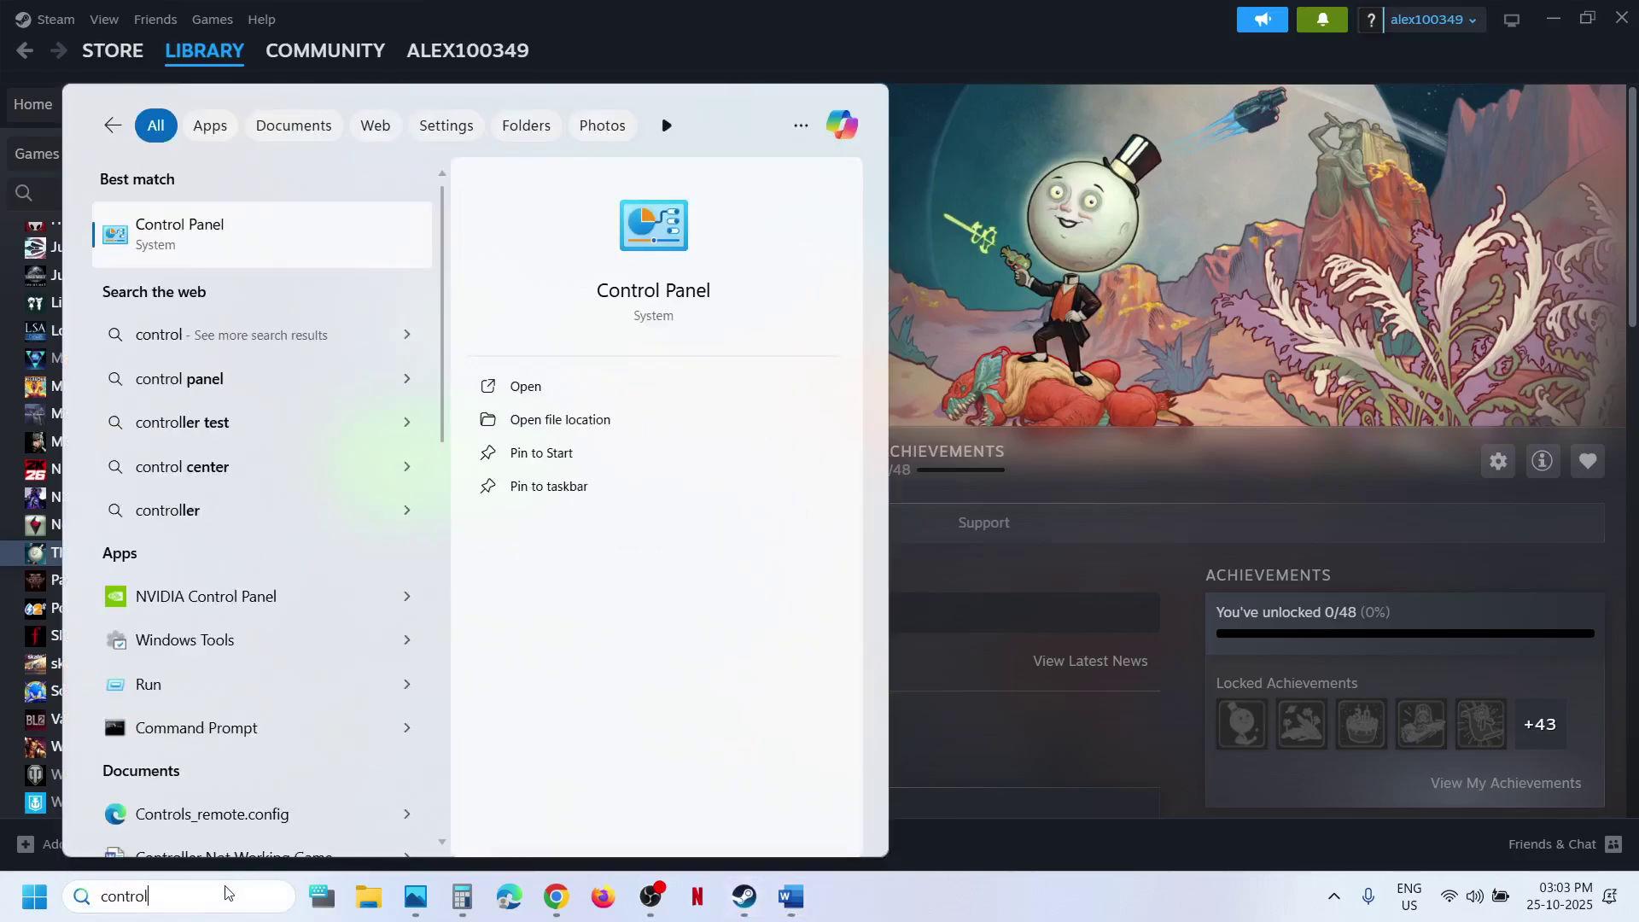
key("Return")
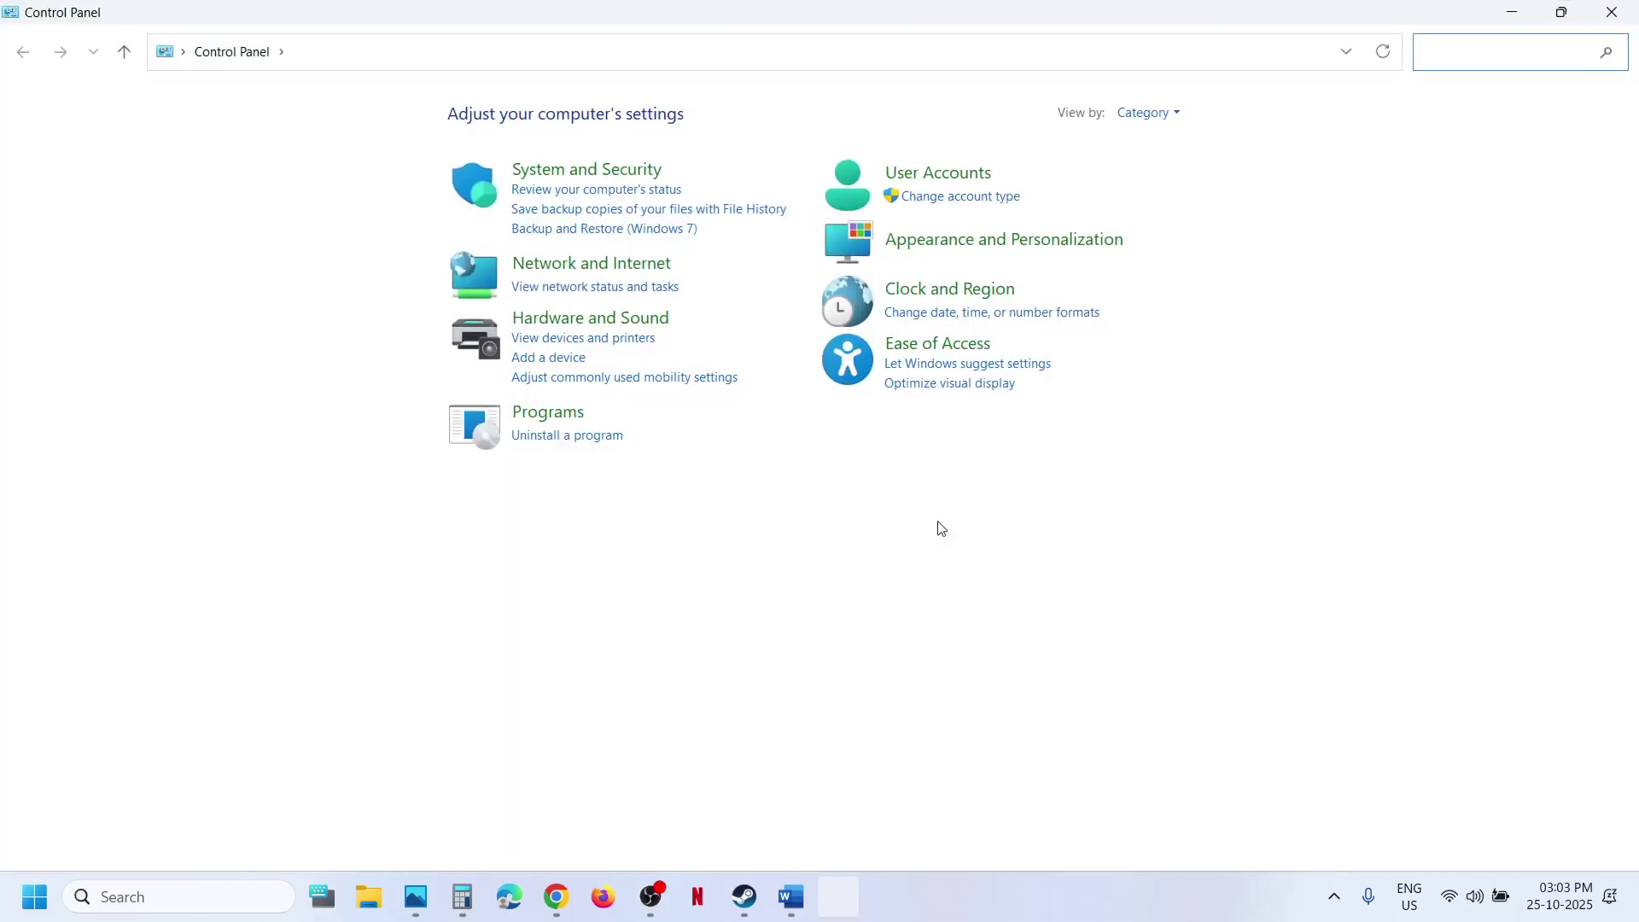
left_click(596, 321)
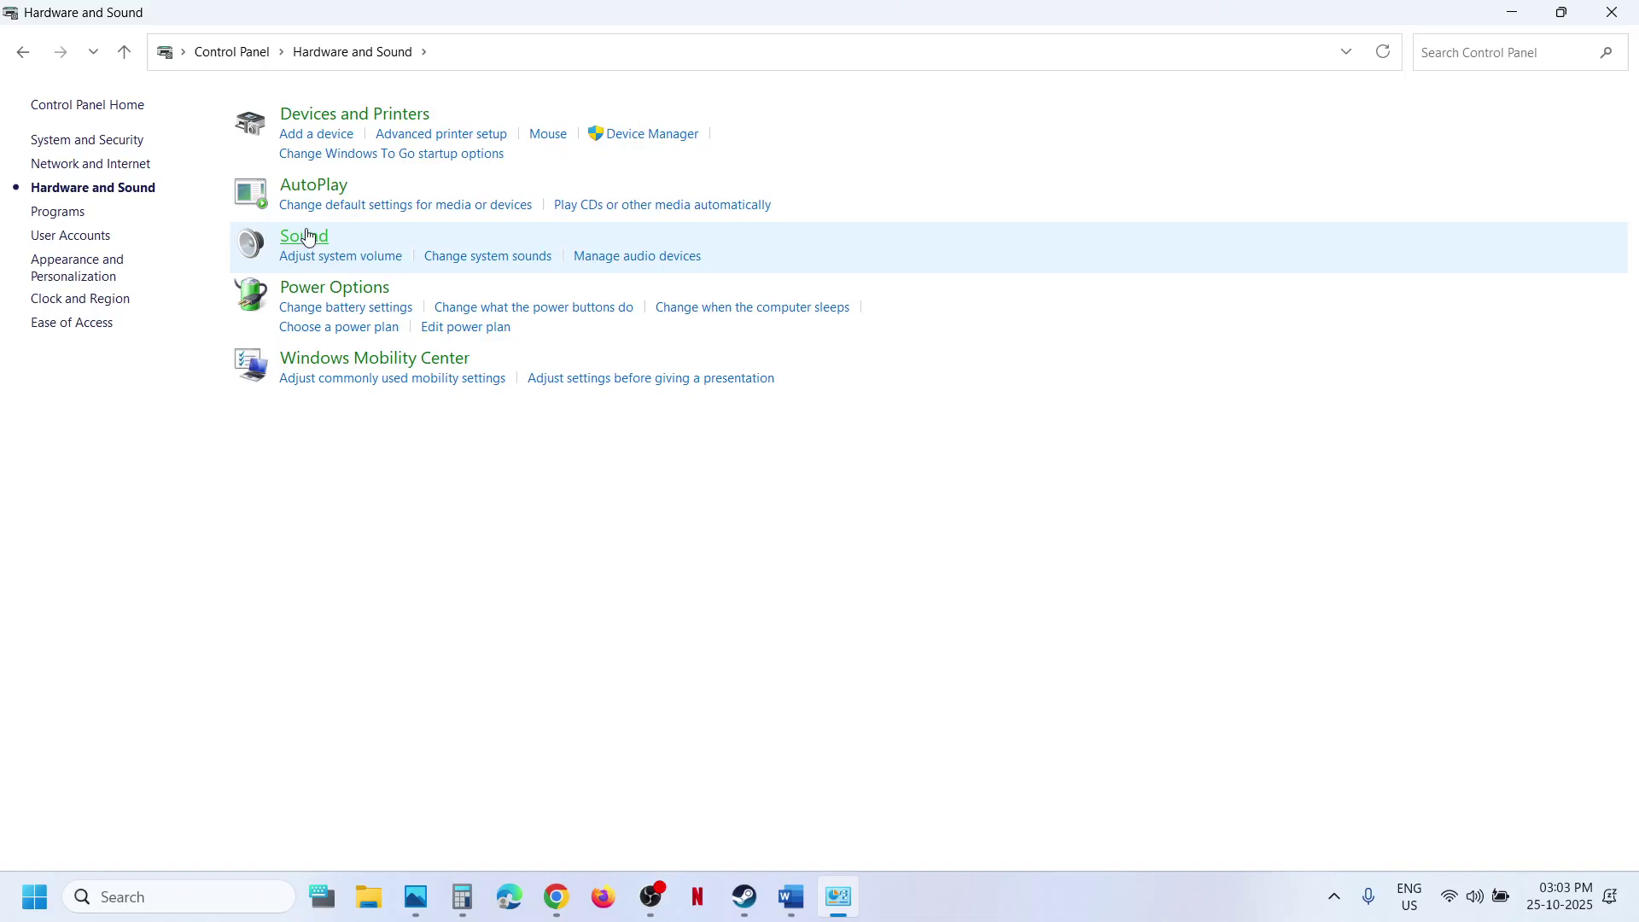
left_click(309, 238)
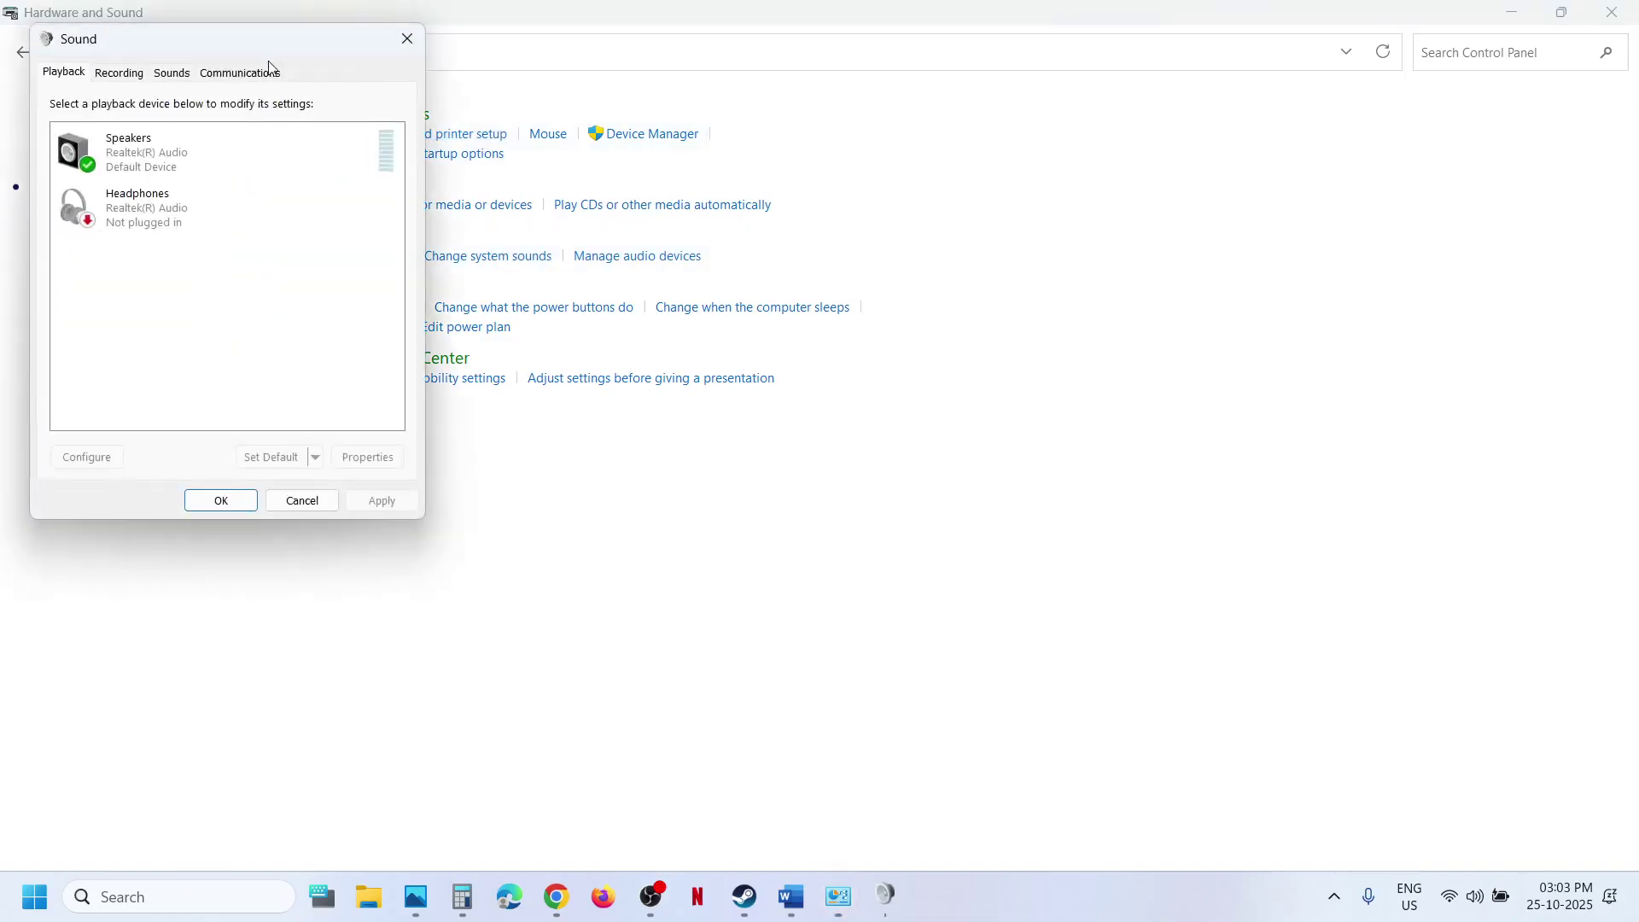
Open the properties of the Speakers playback device and select 24 bit, 48000 Hz as the default format
left_click_drag(261, 45, 816, 236)
left_click(729, 338)
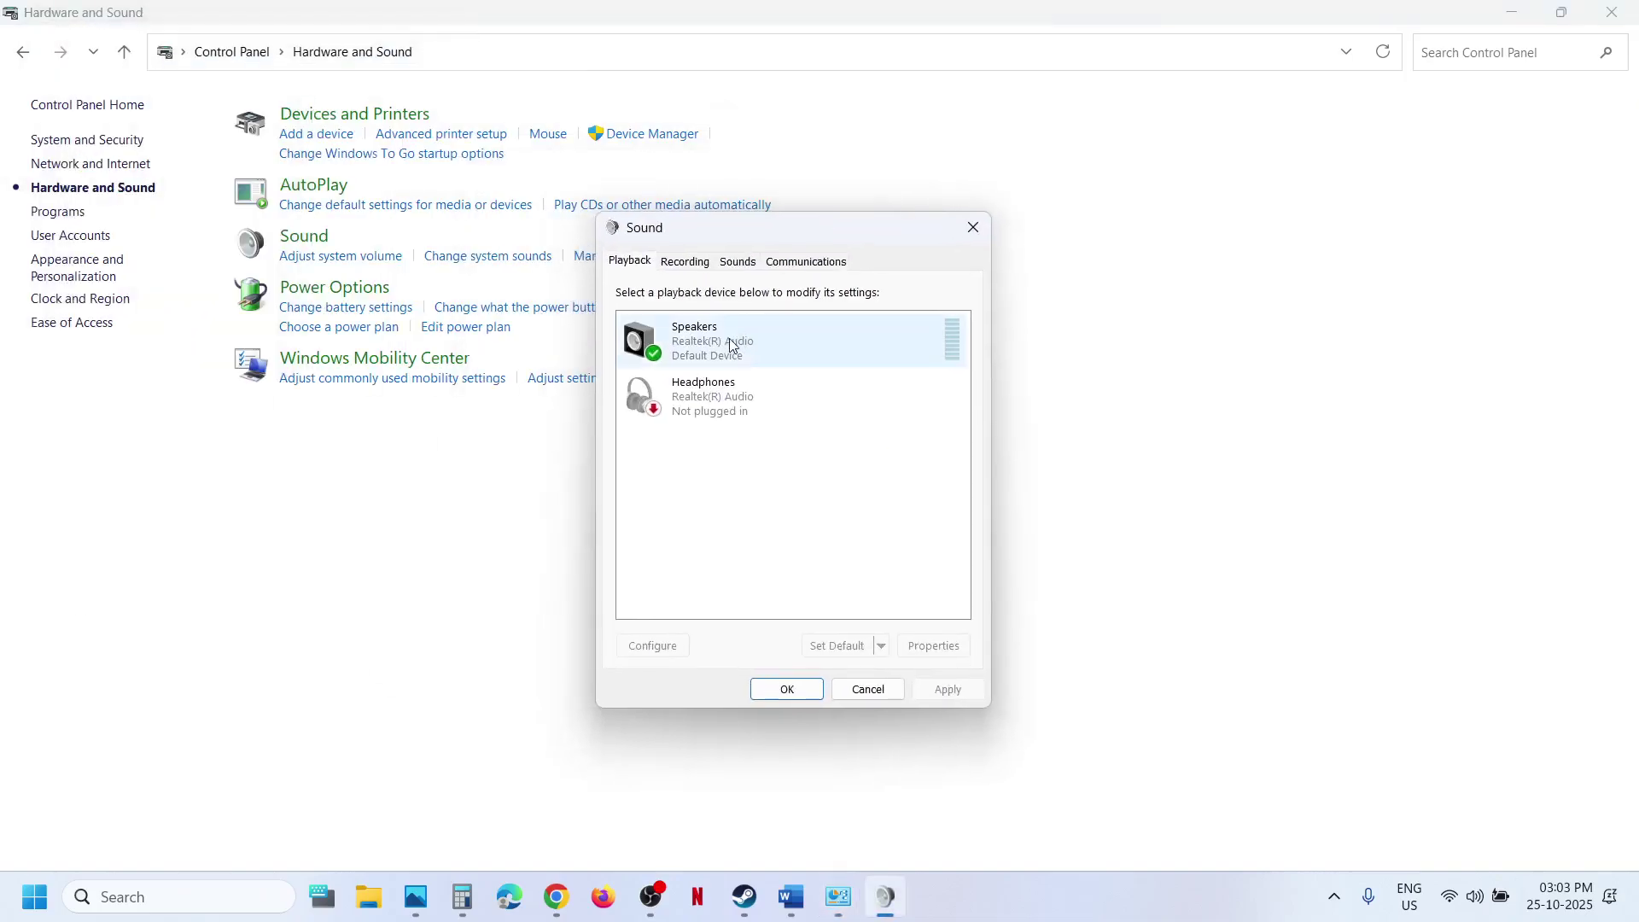
right_click(730, 338)
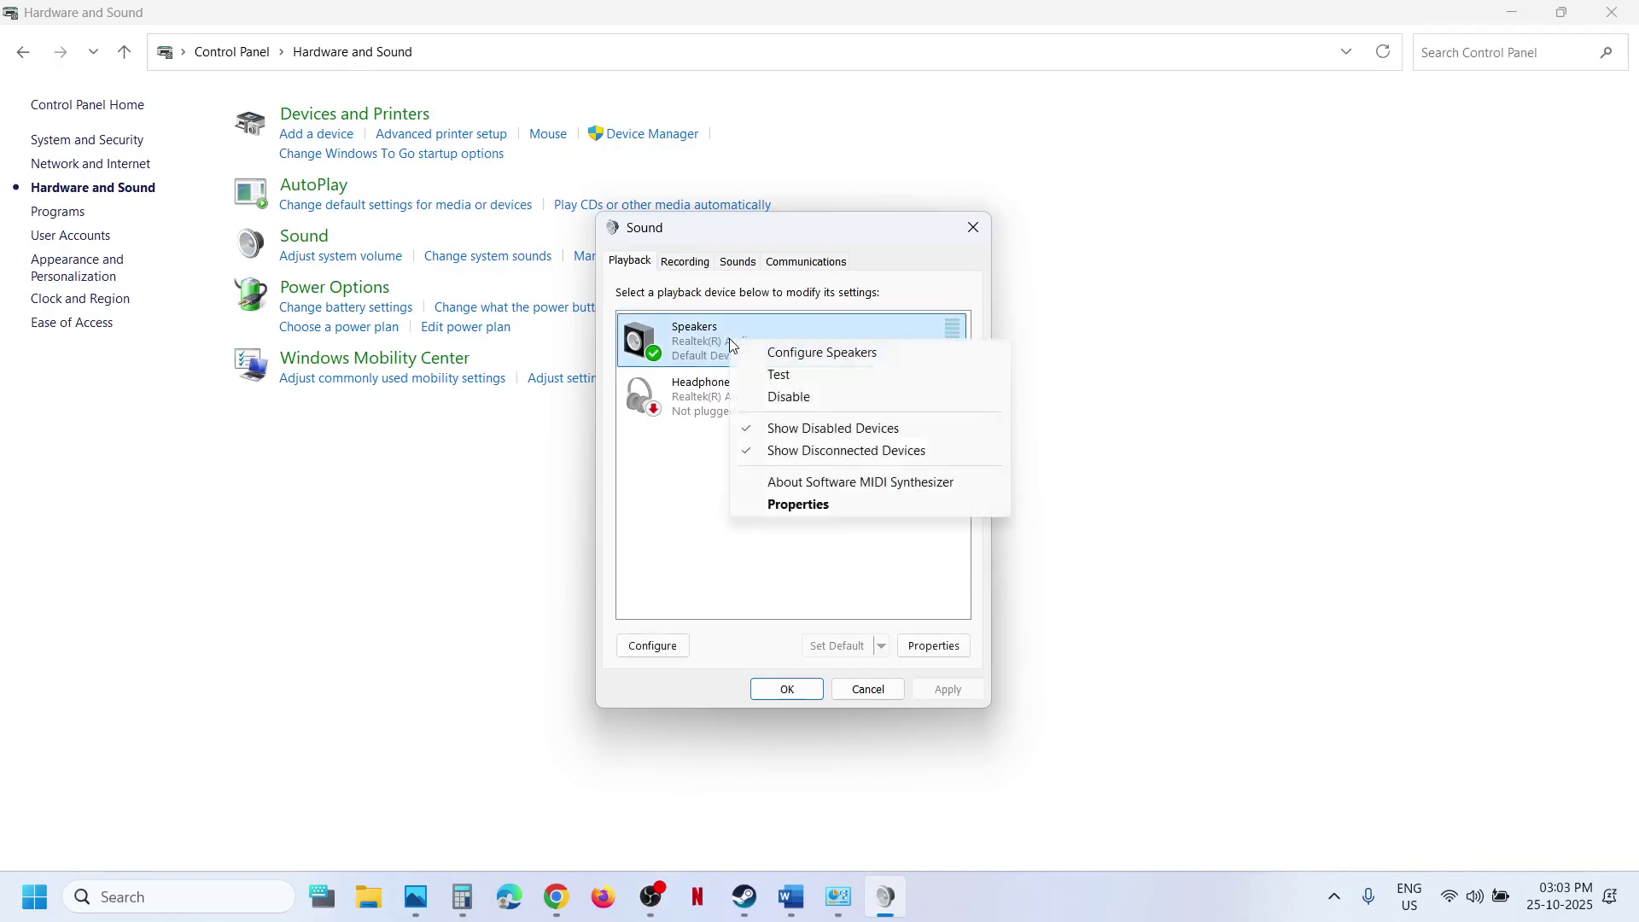
left_click(796, 505)
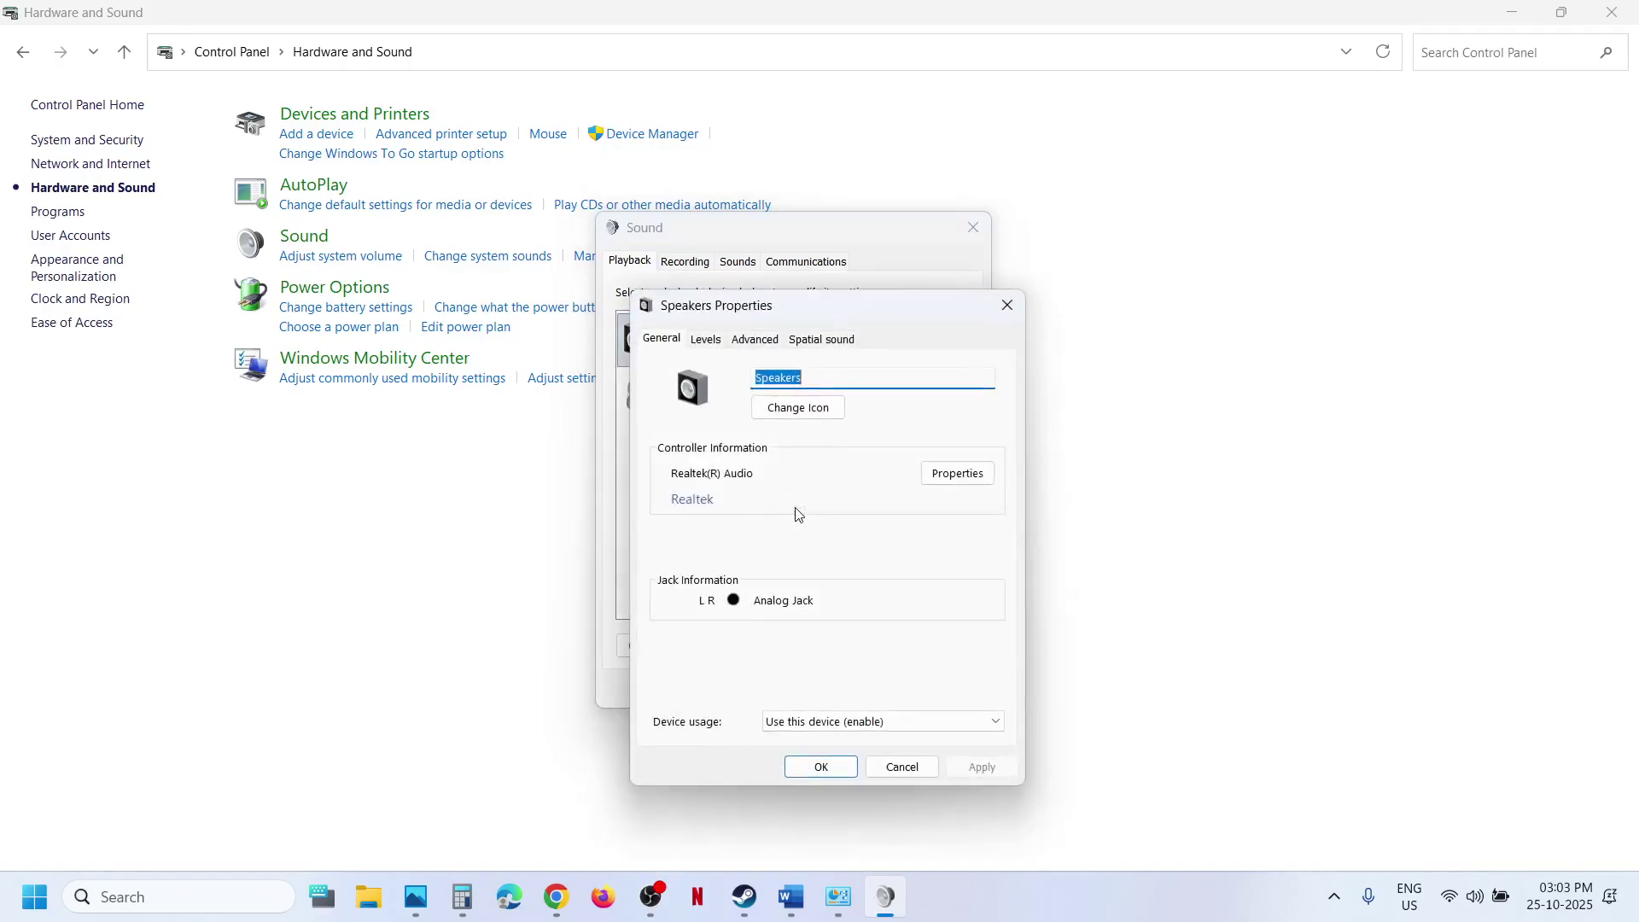
left_click(758, 341)
left_click(781, 440)
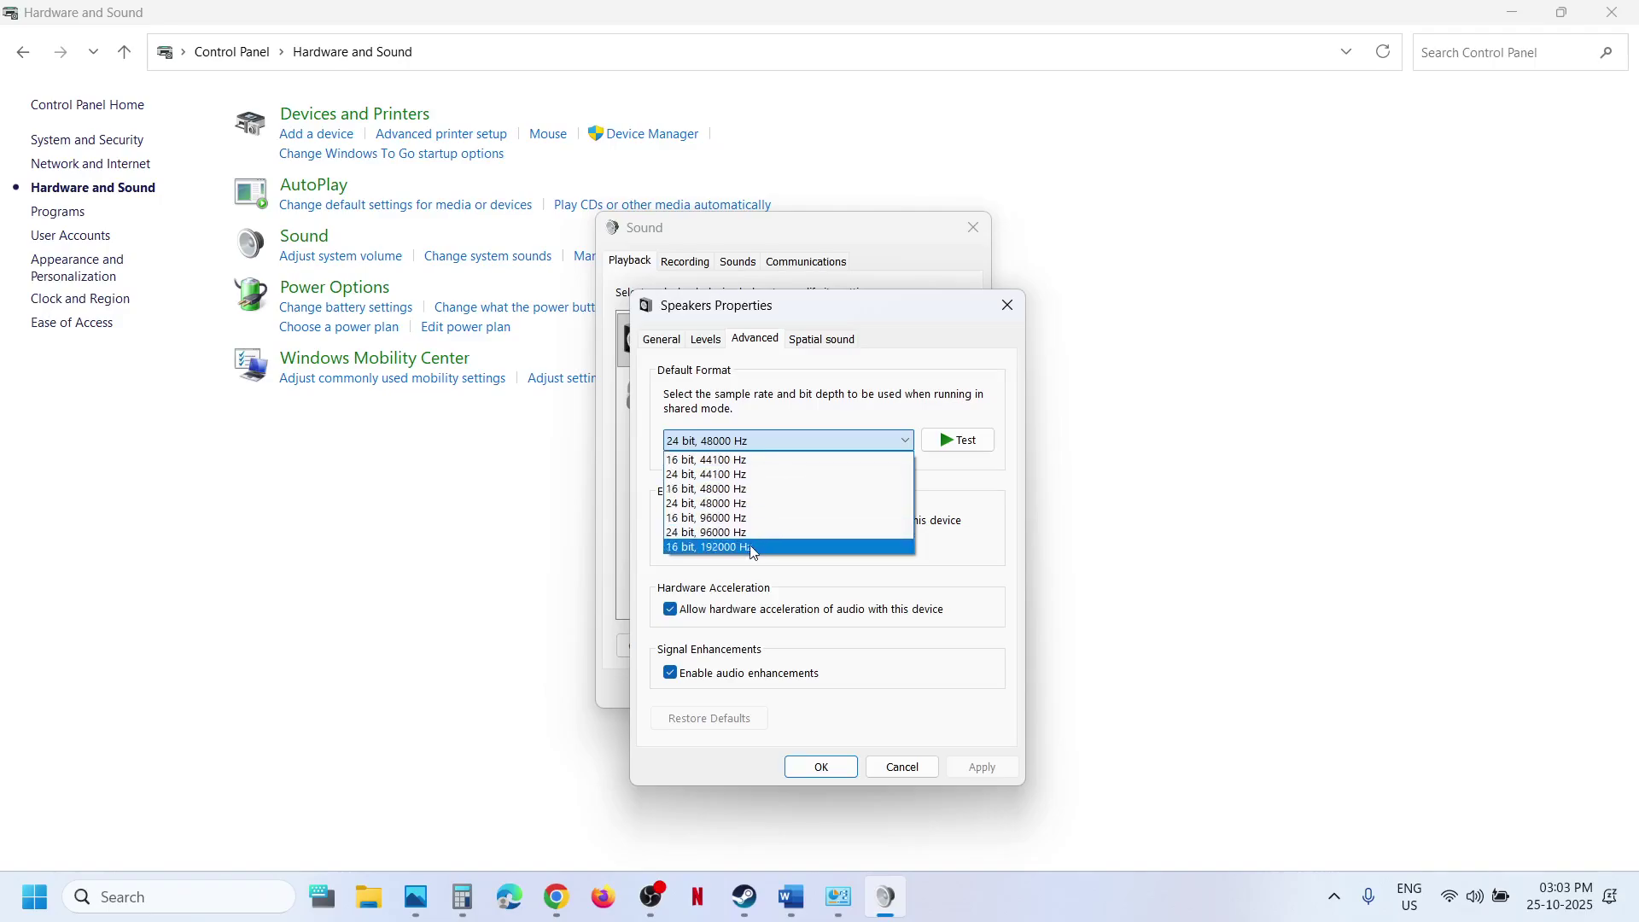
left_click(706, 504)
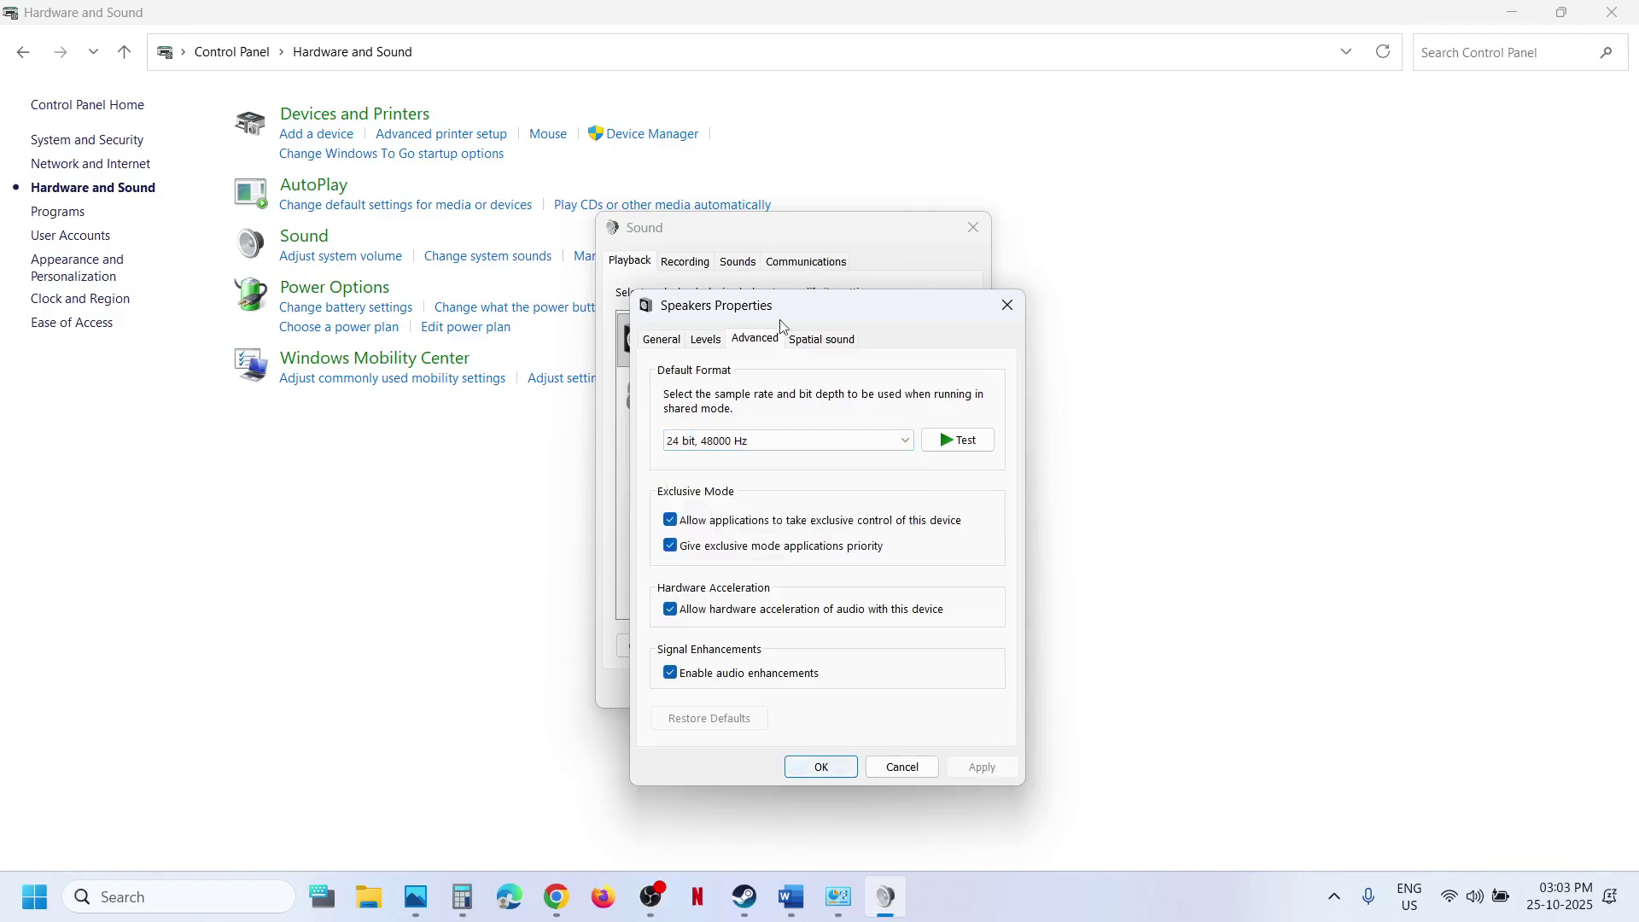
Try the 16 bit, 48000 Hz, 24 bit, 44100 Hz and 16 bit, 44100 Hz default formats for the speakers, and discard the changes
left_click(727, 442)
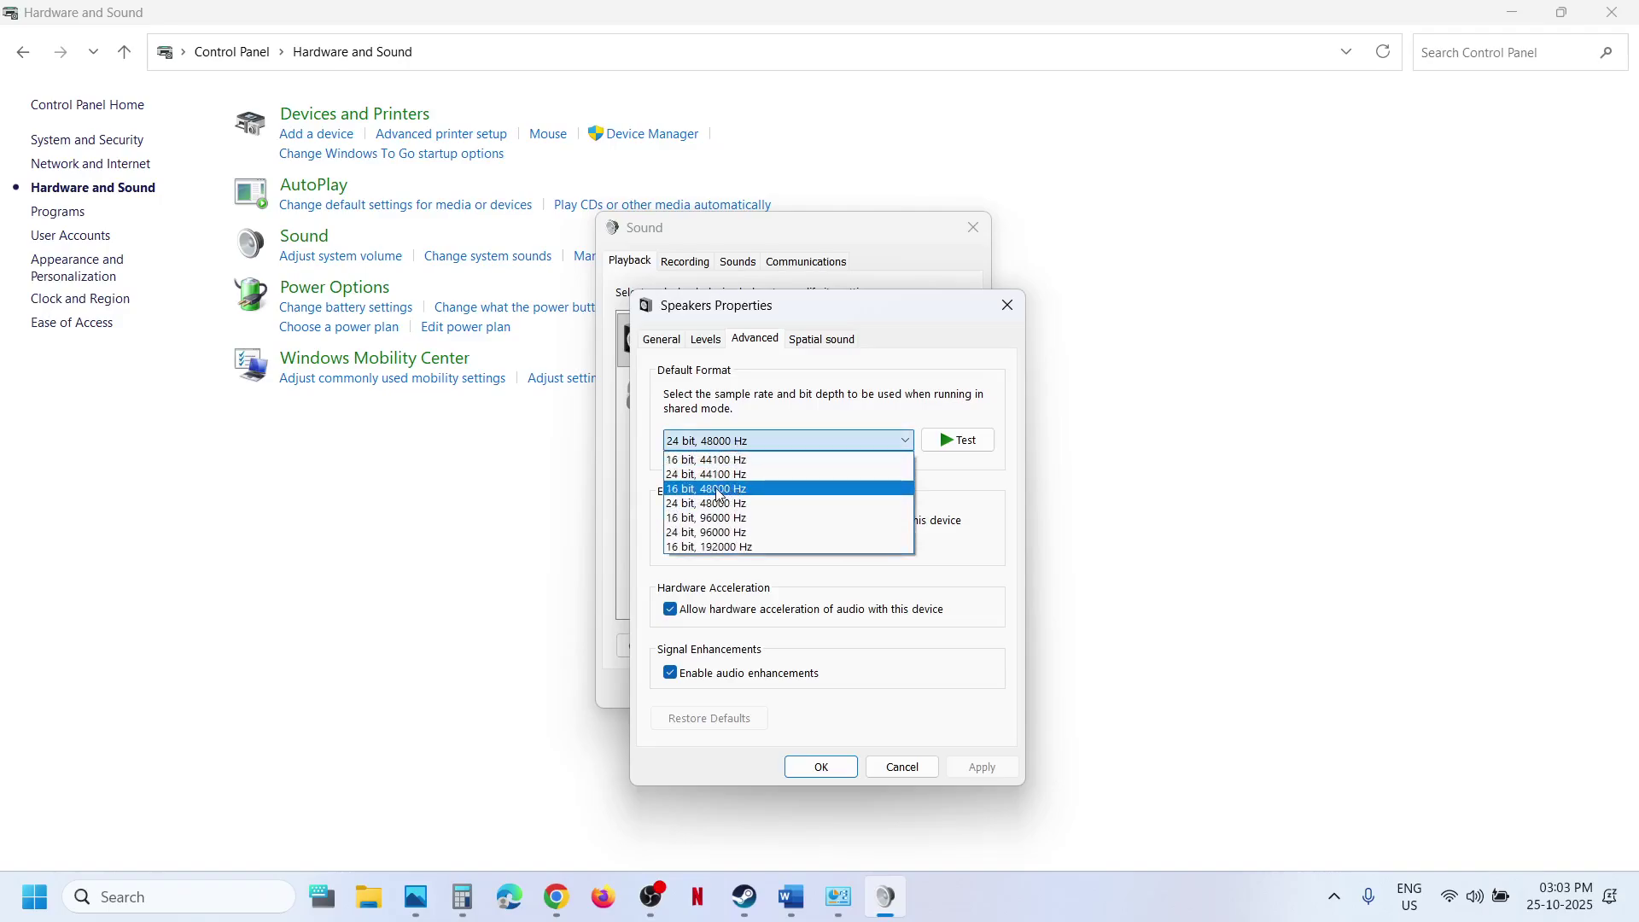
left_click(719, 495)
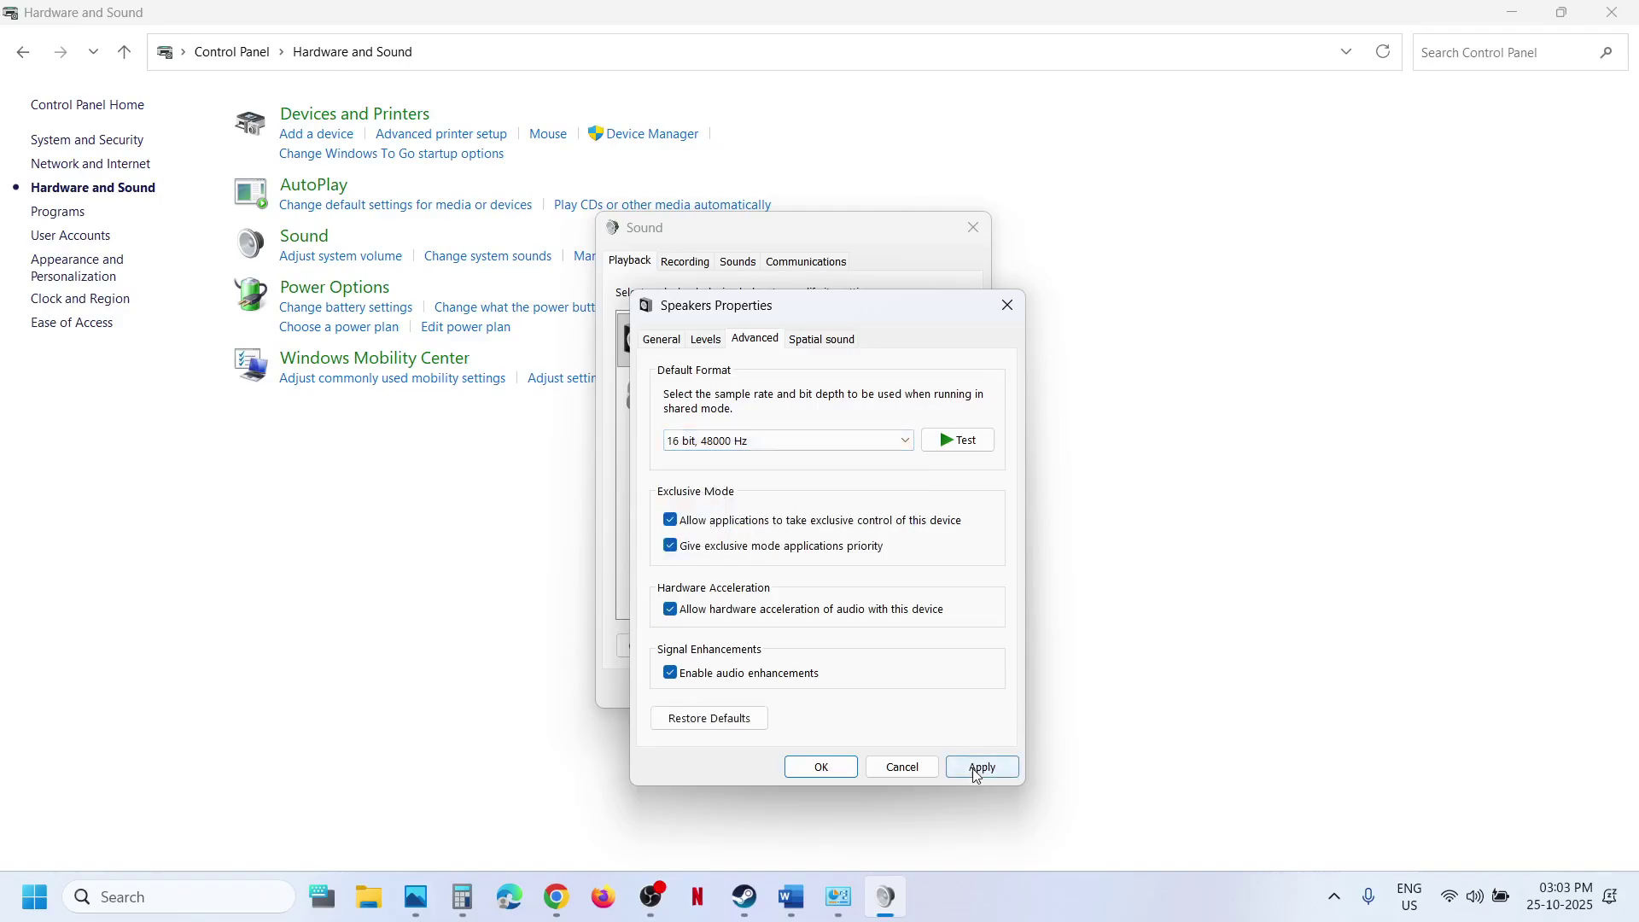
left_click(789, 440)
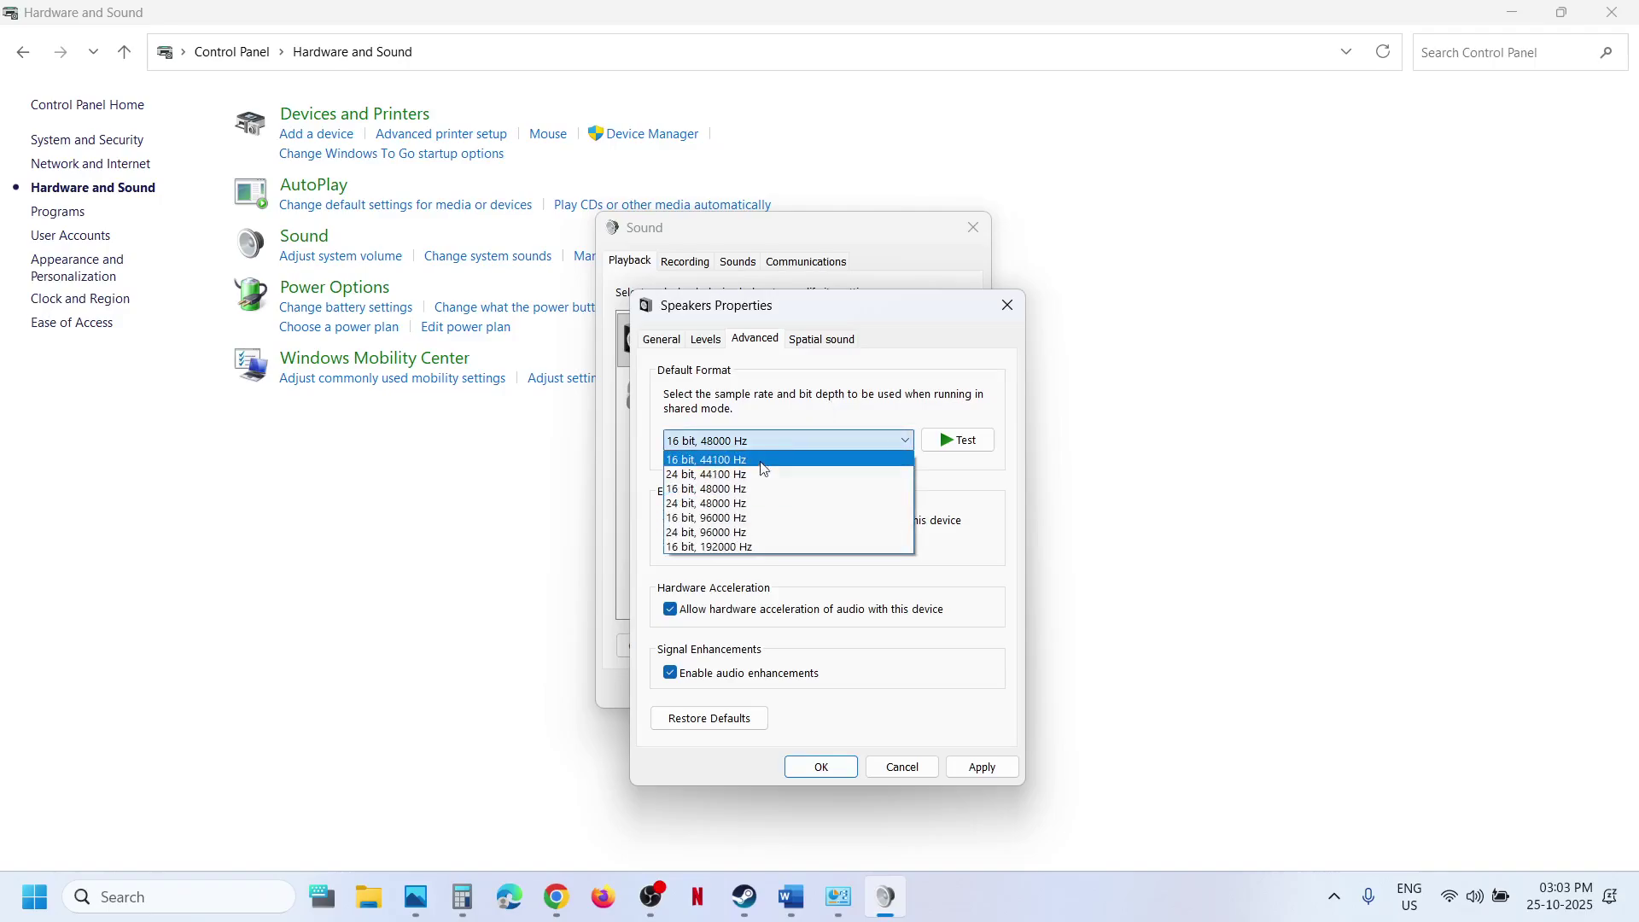
left_click(737, 475)
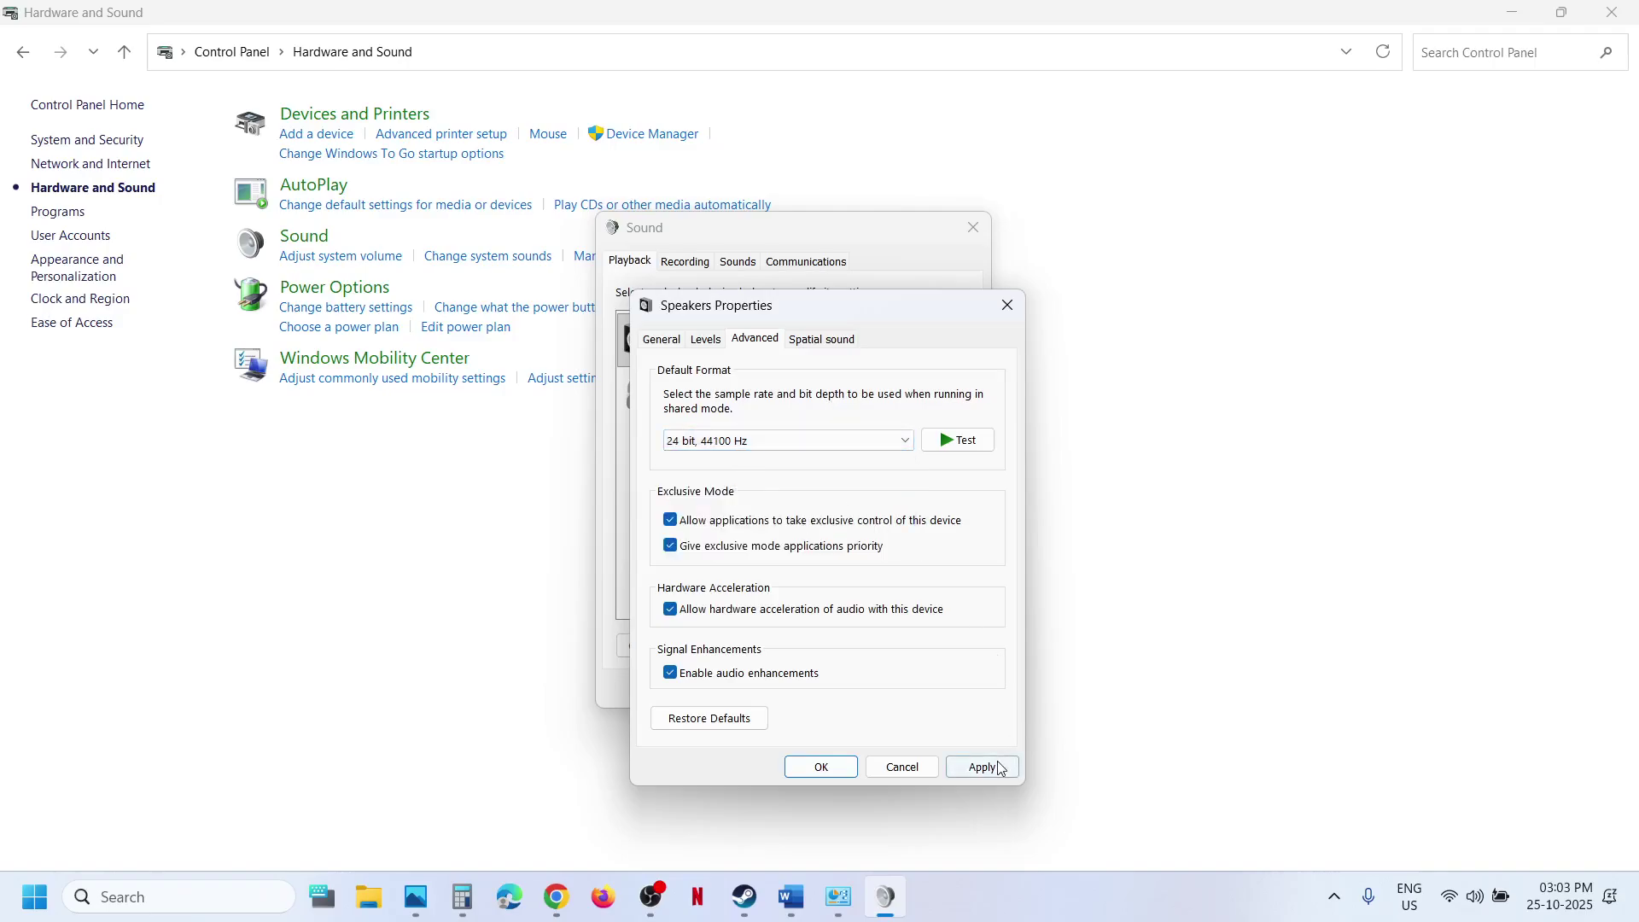
left_click(789, 440)
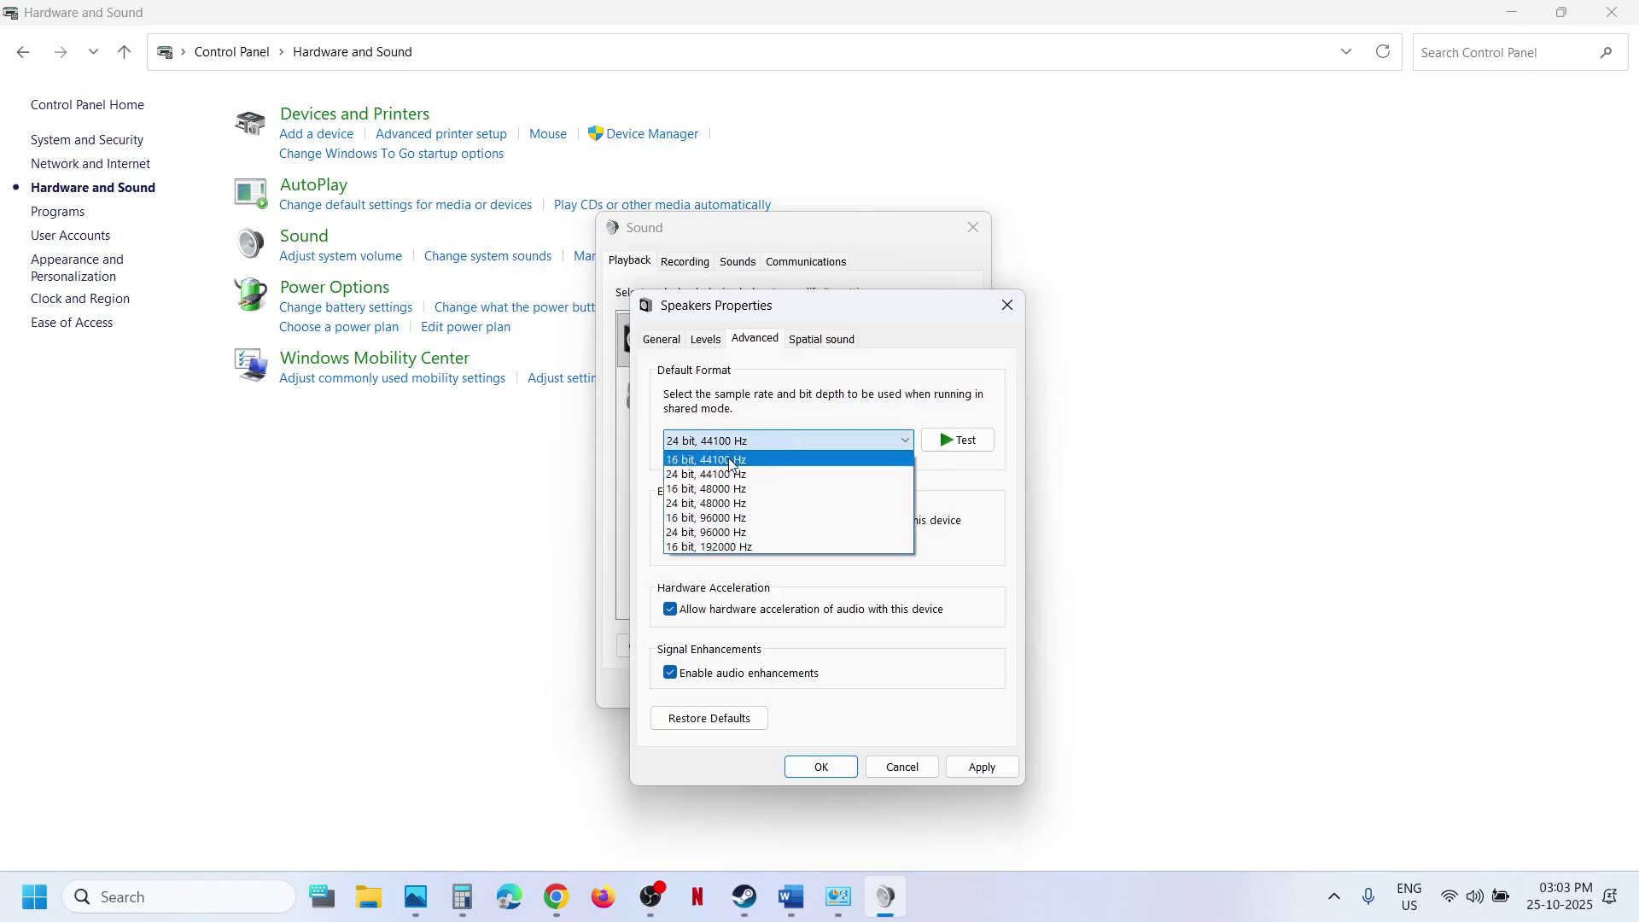
left_click(732, 461)
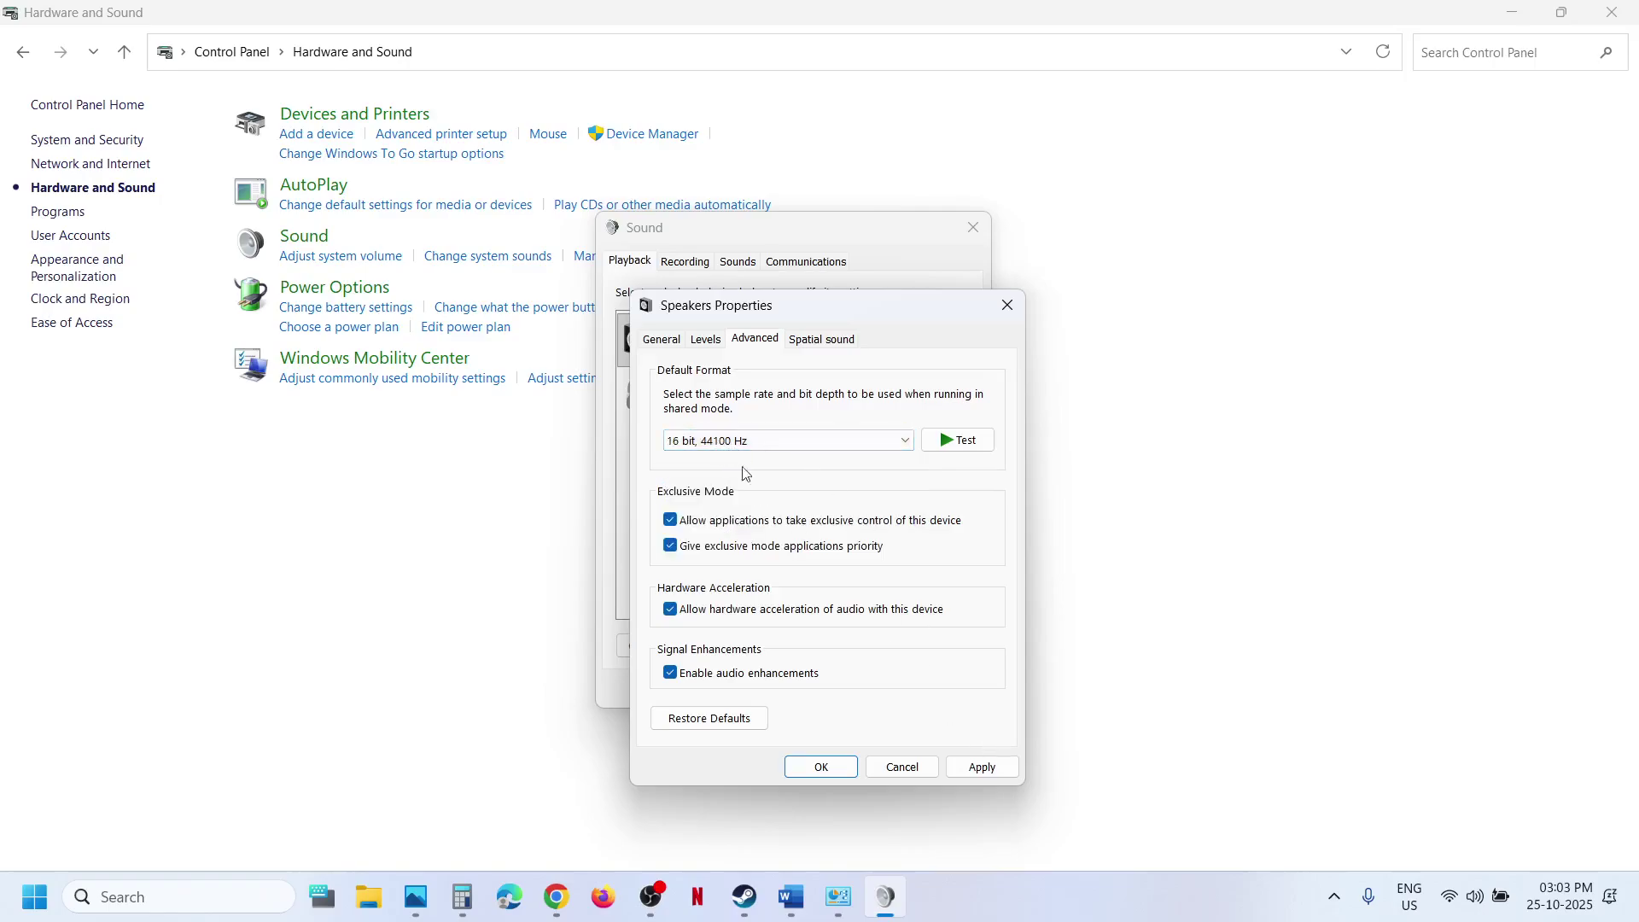
left_click(905, 769)
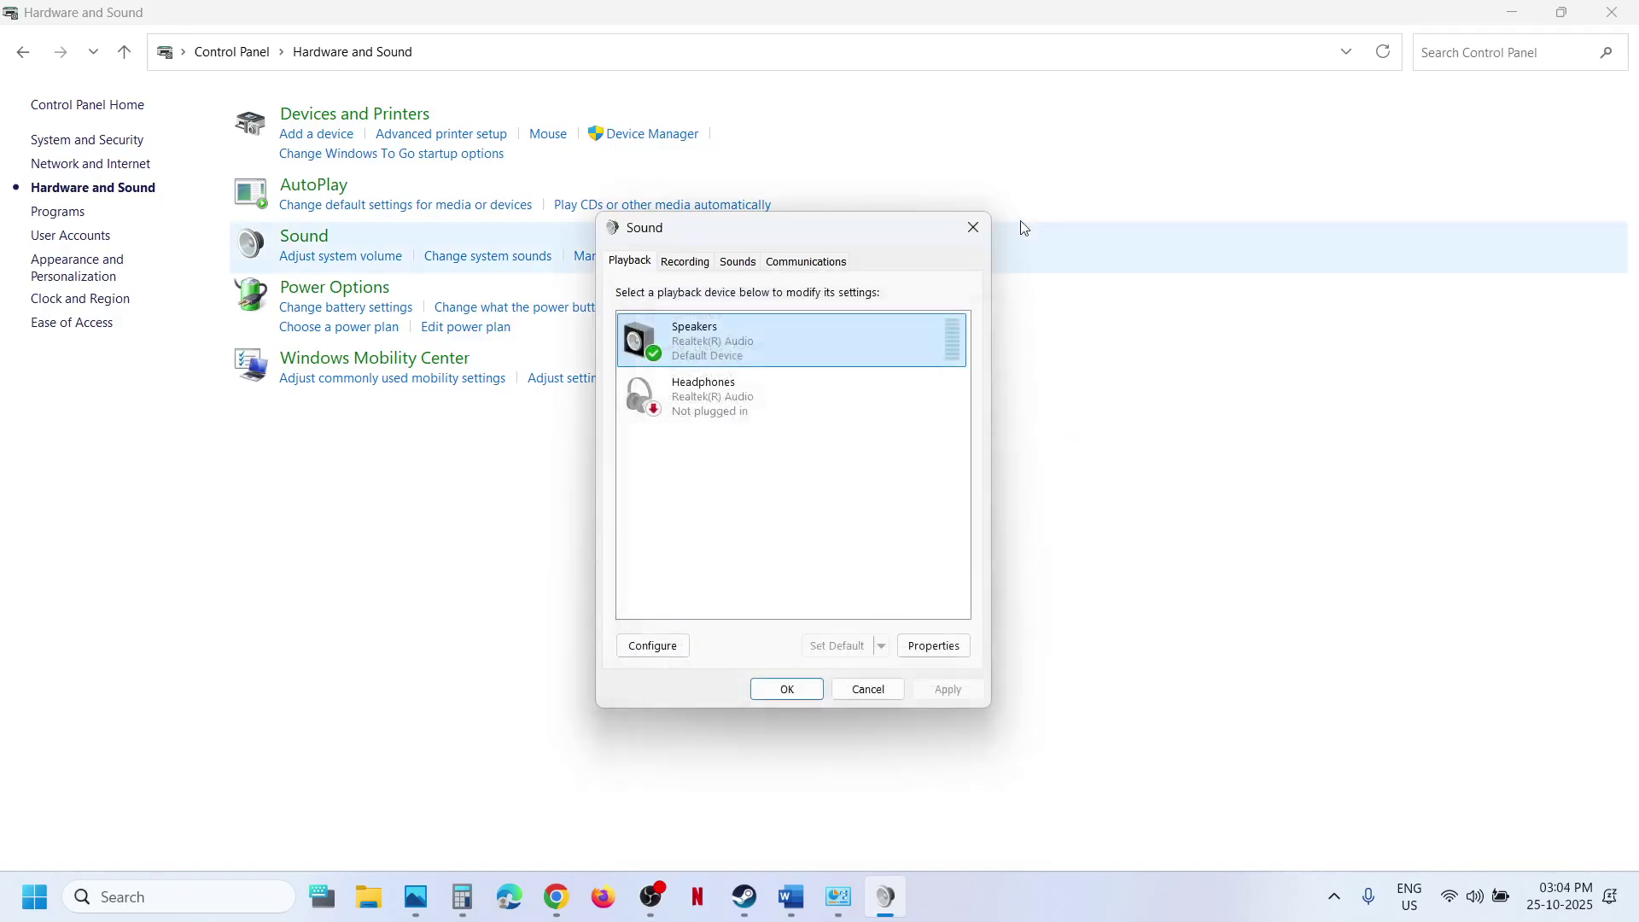
Switch to the Word document Game Audio Not Working and read Step 5 about disconnecting the controller
left_click(791, 911)
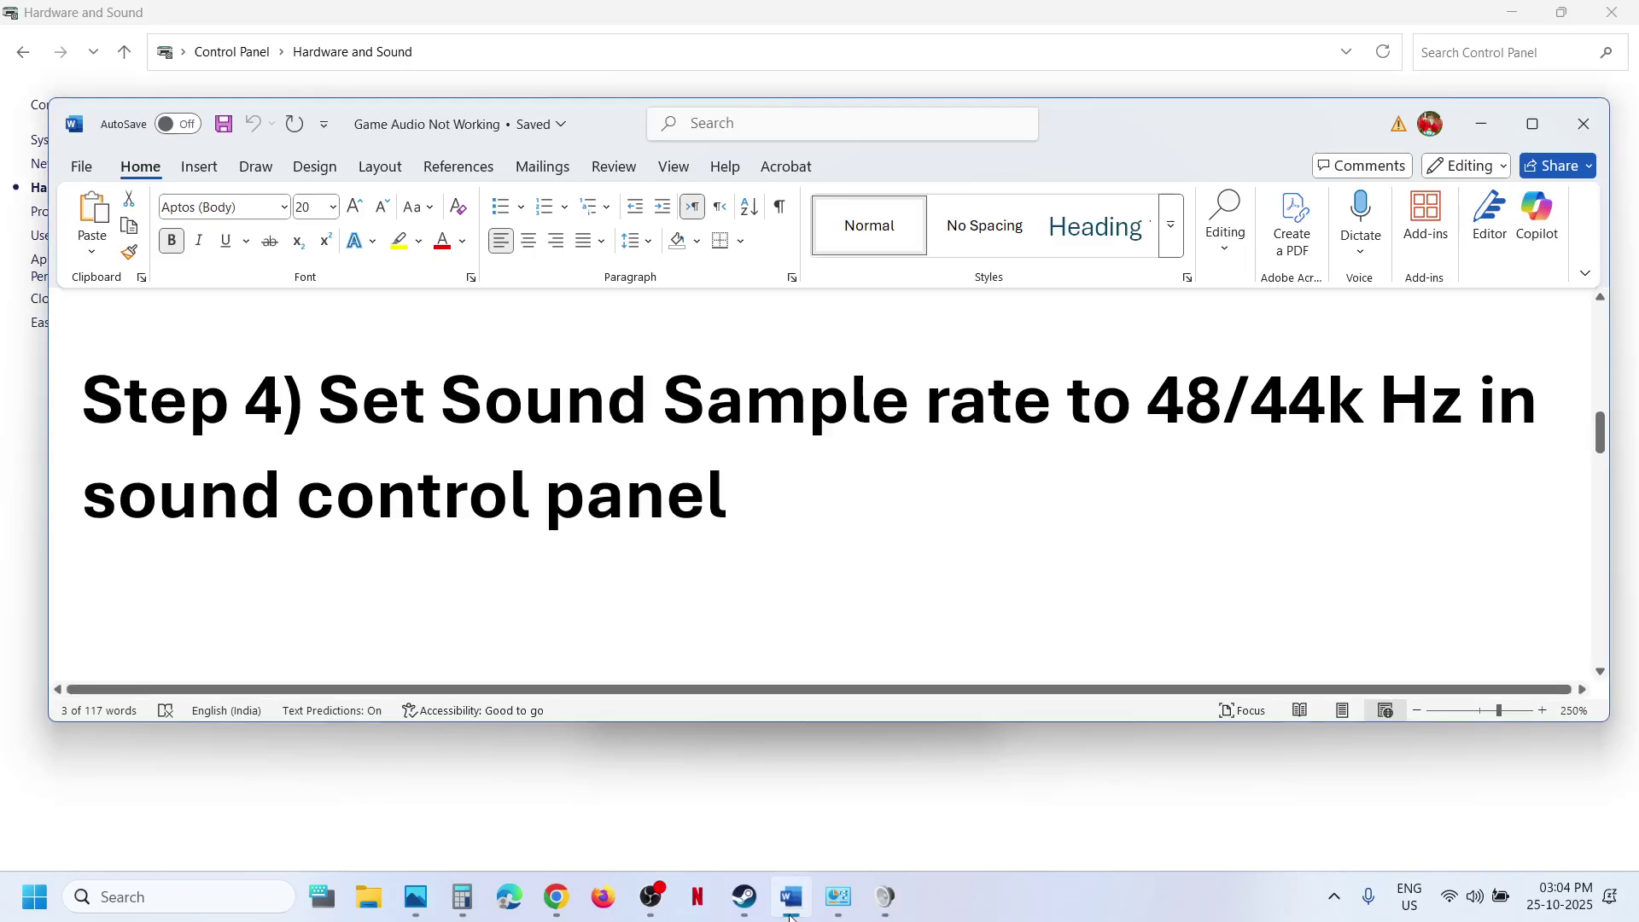
left_click(792, 913)
left_click(792, 912)
scroll(639, 535, "down", 5)
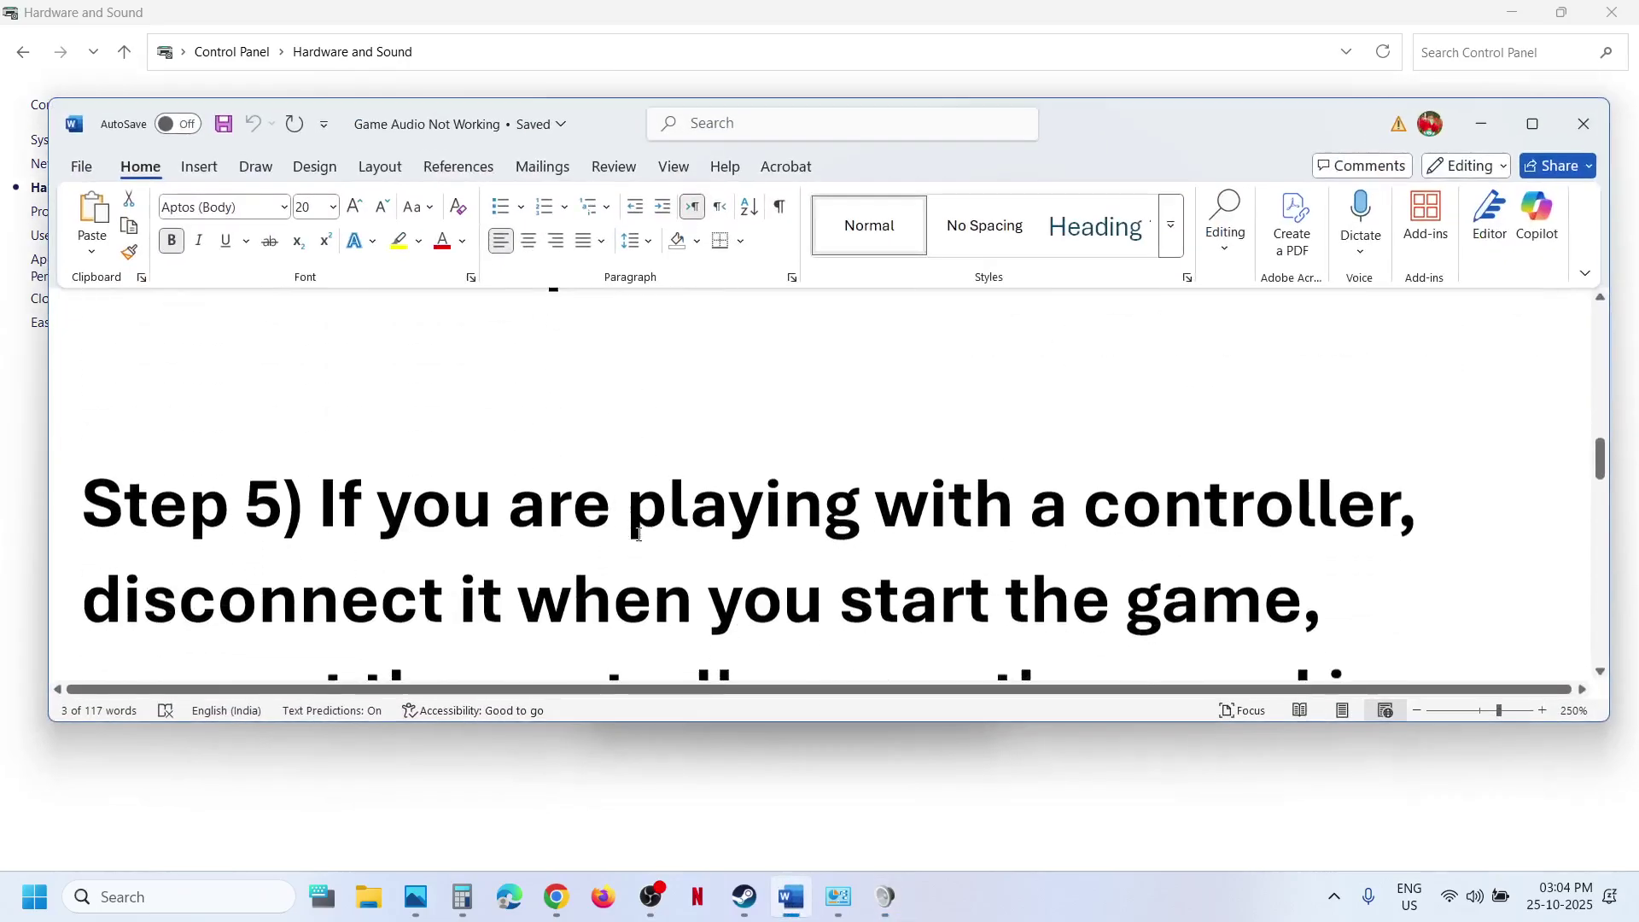
scroll(638, 534, "down", 1)
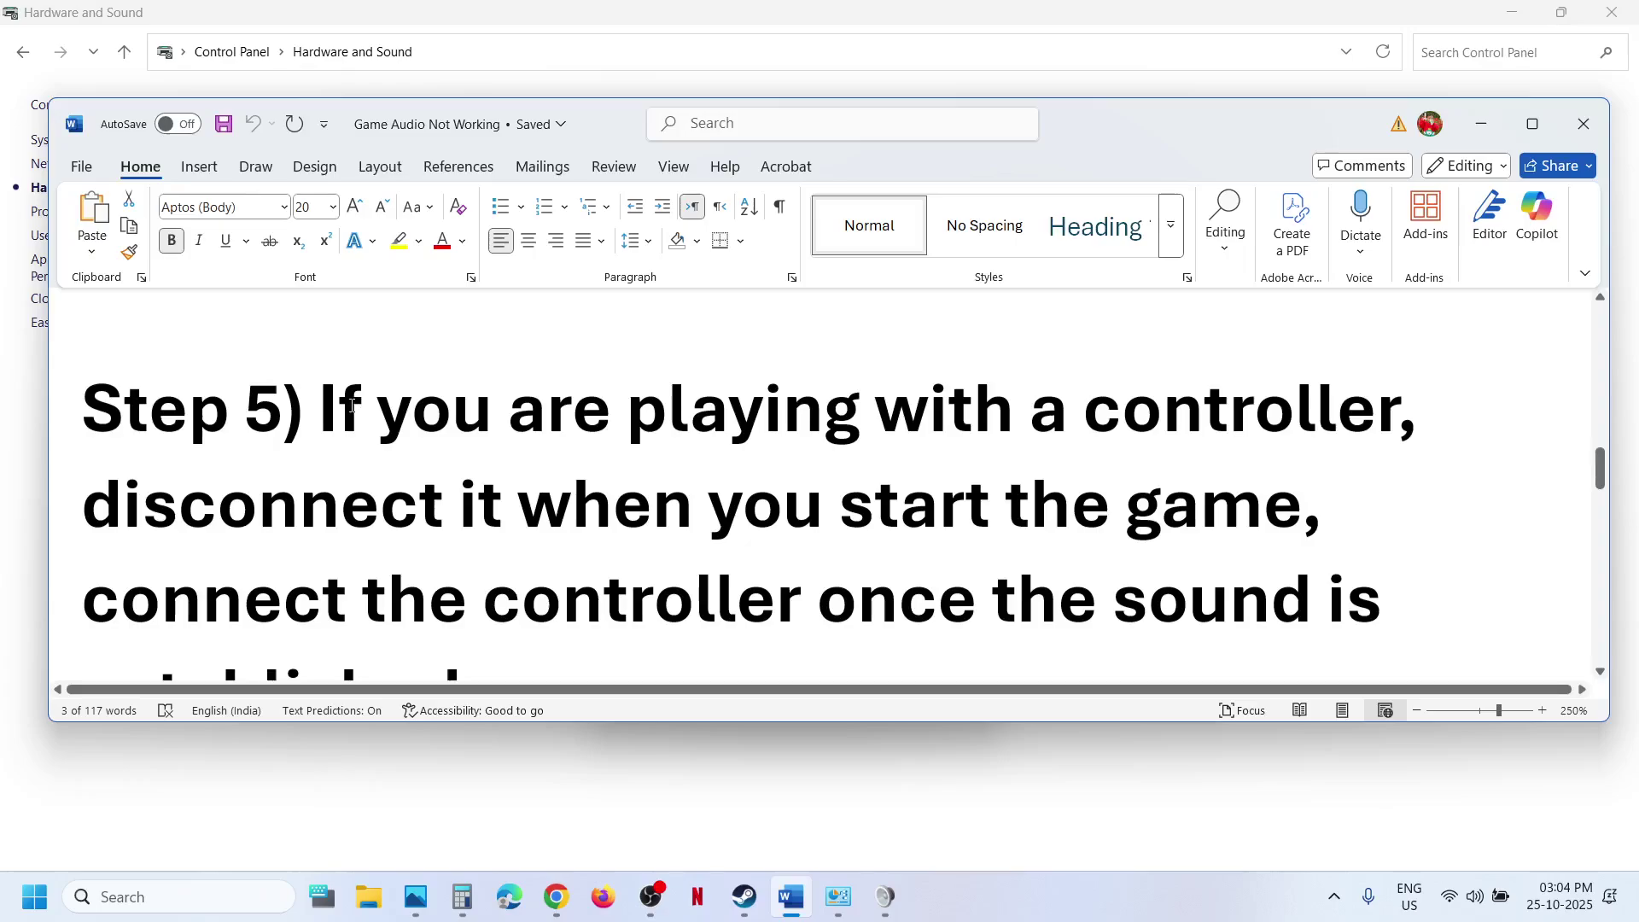
left_click_drag(351, 407, 1229, 539)
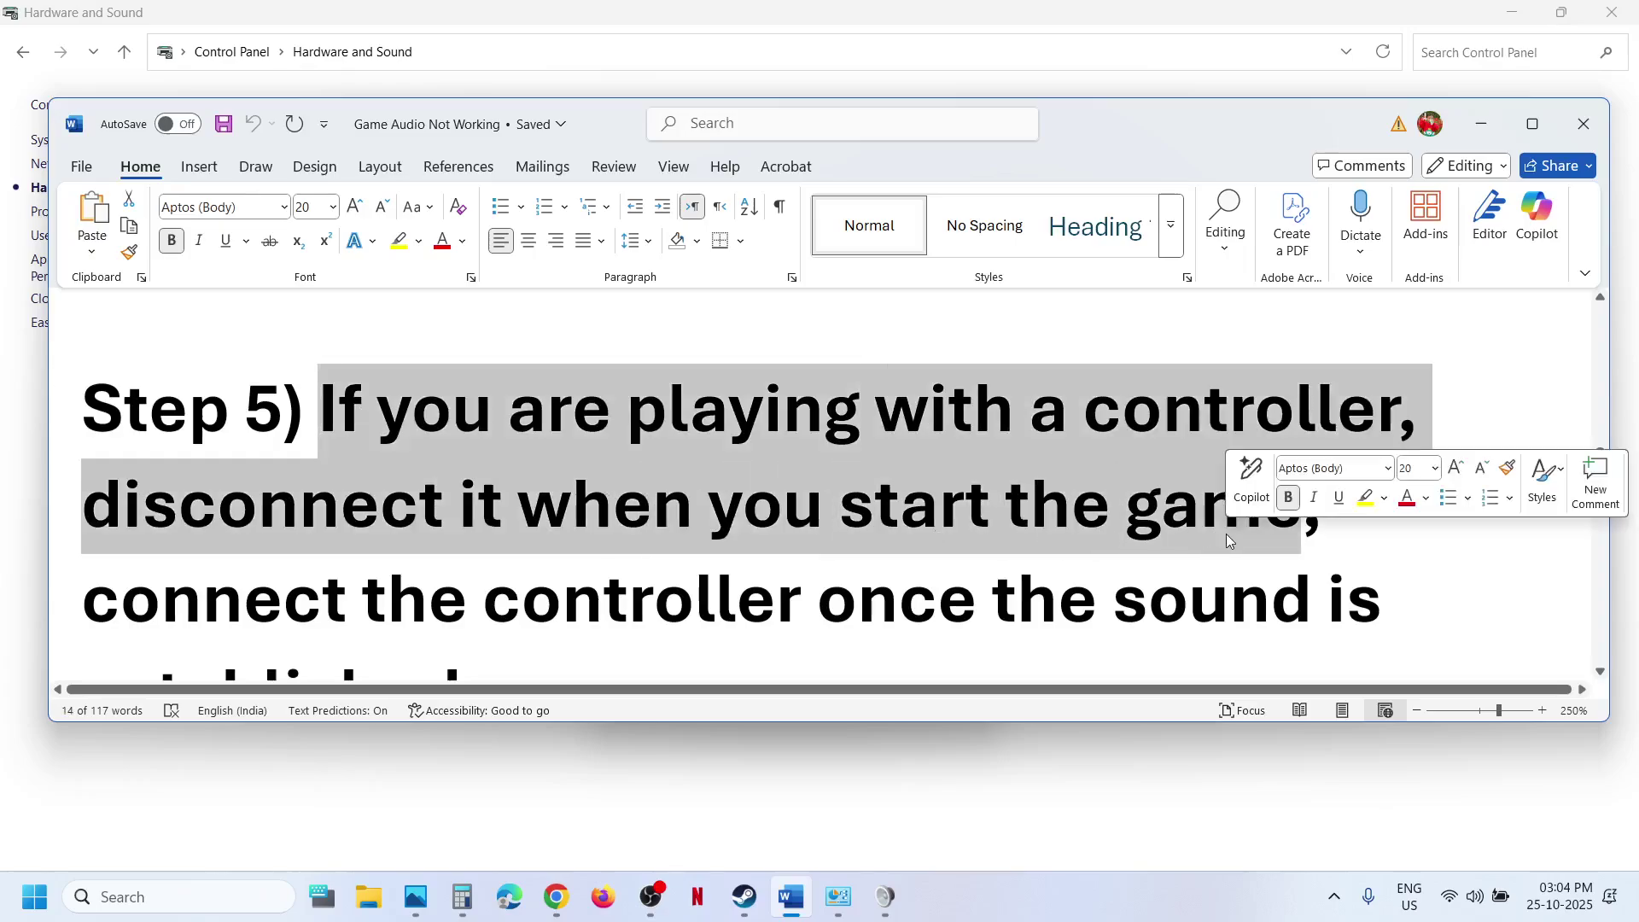
scroll(1229, 540, "down", 1)
left_click_drag(214, 572, 982, 550)
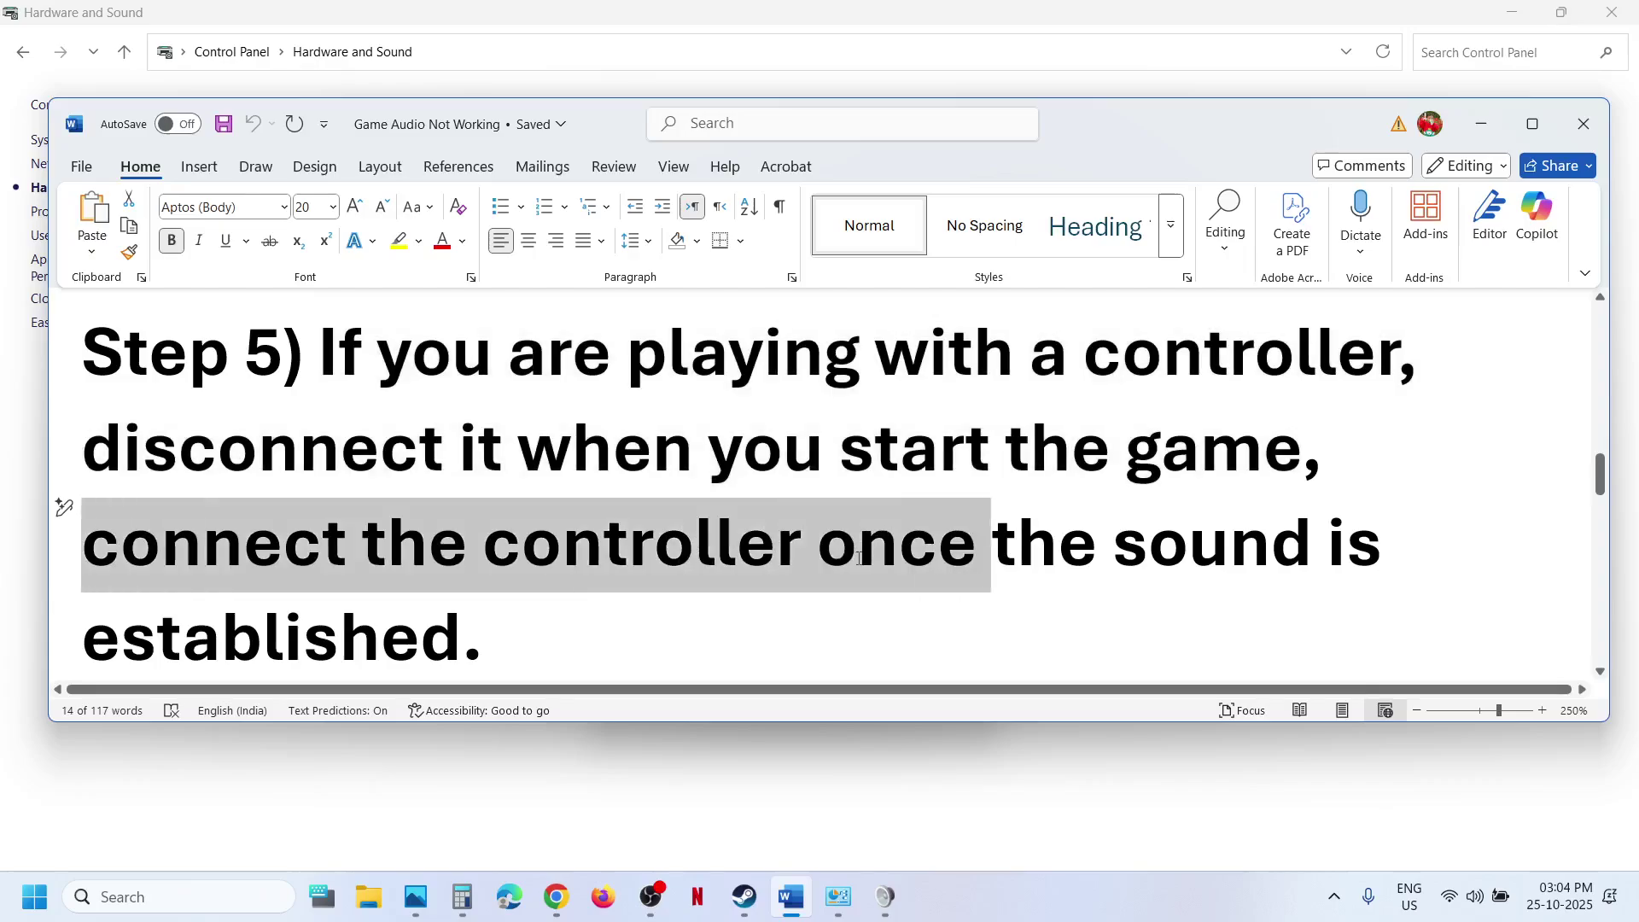
scroll(680, 562, "down", 1)
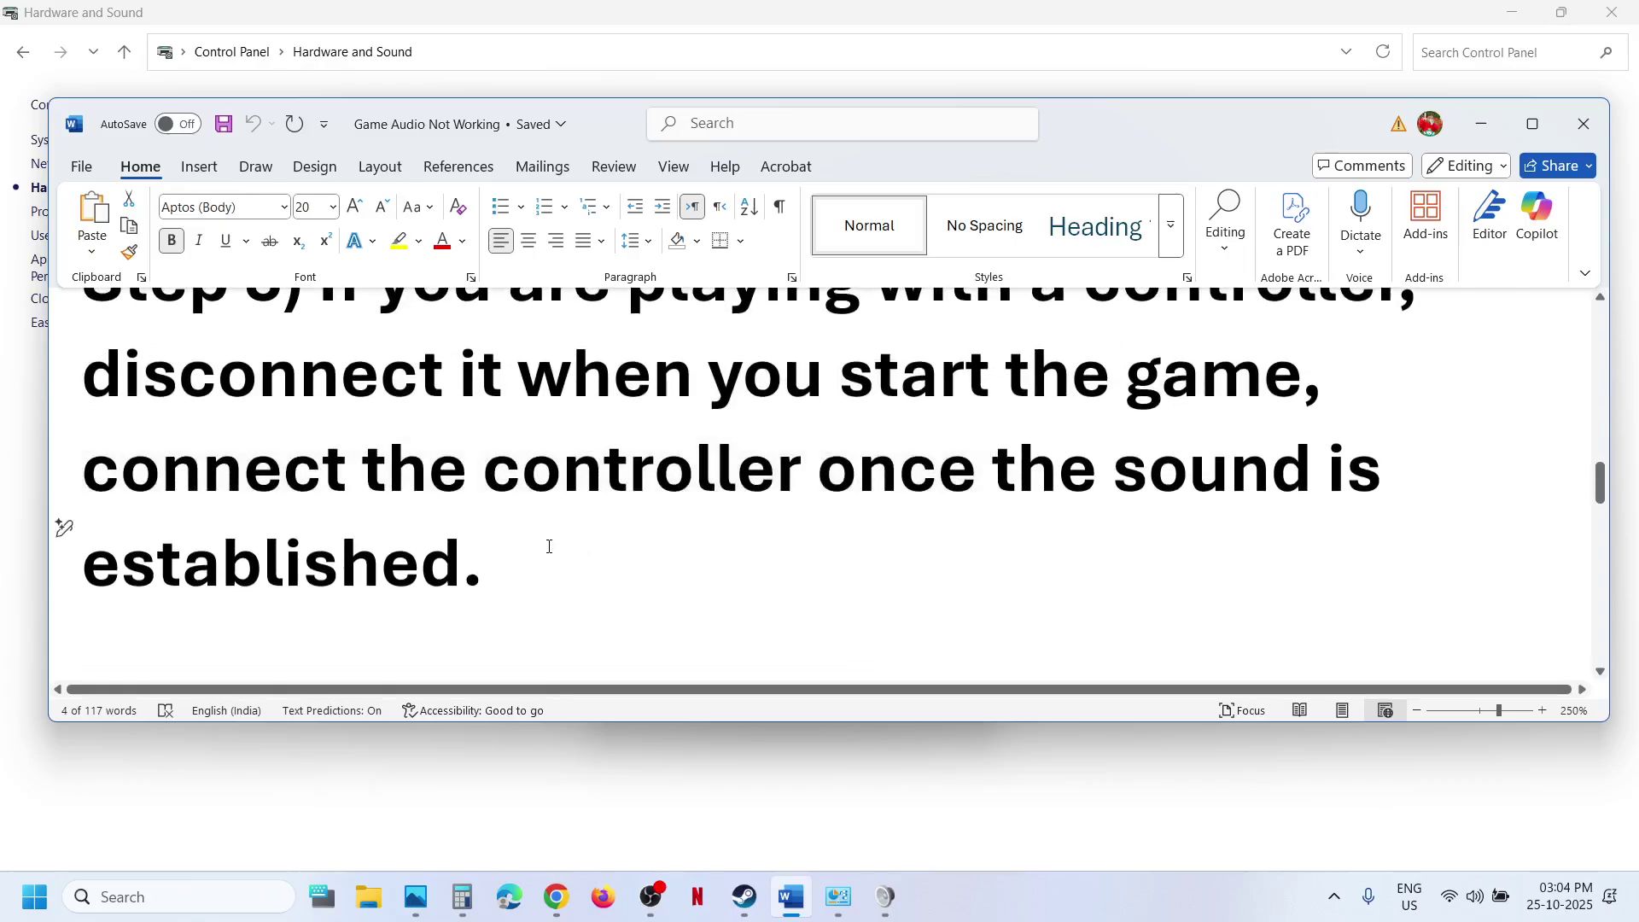
left_click_drag(549, 547, 473, 494)
Read Step 6 about spatial sound in the troubleshooting document and return to Control Panel
scroll(473, 493, "down", 3)
scroll(475, 494, "down", 1)
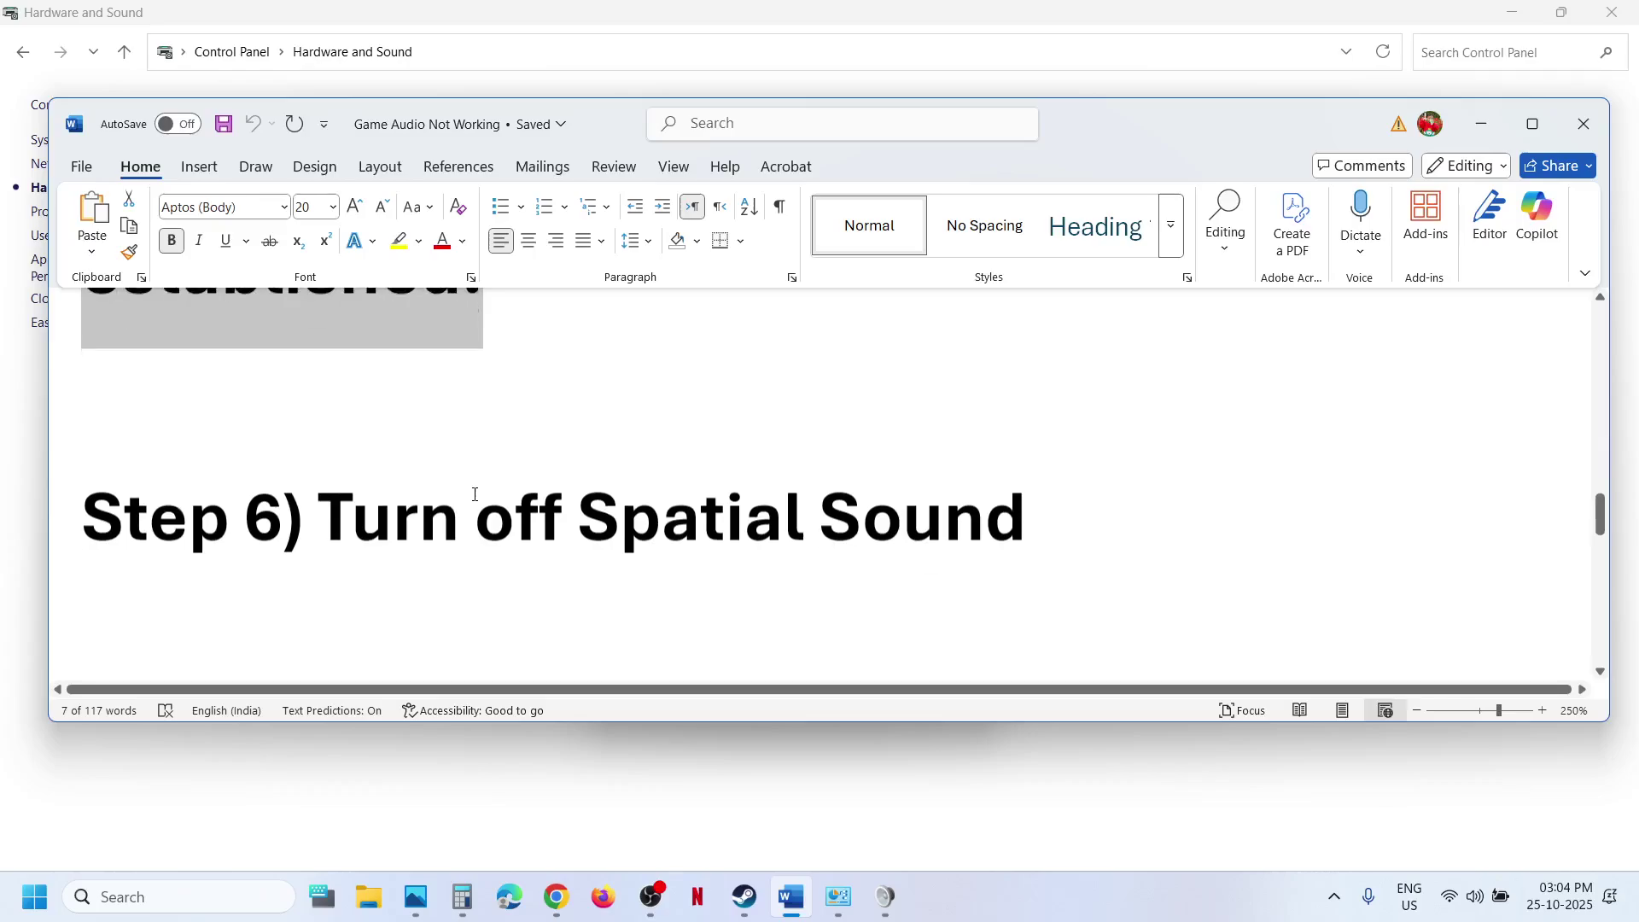
left_click_drag(283, 512, 1027, 522)
left_click(663, 806)
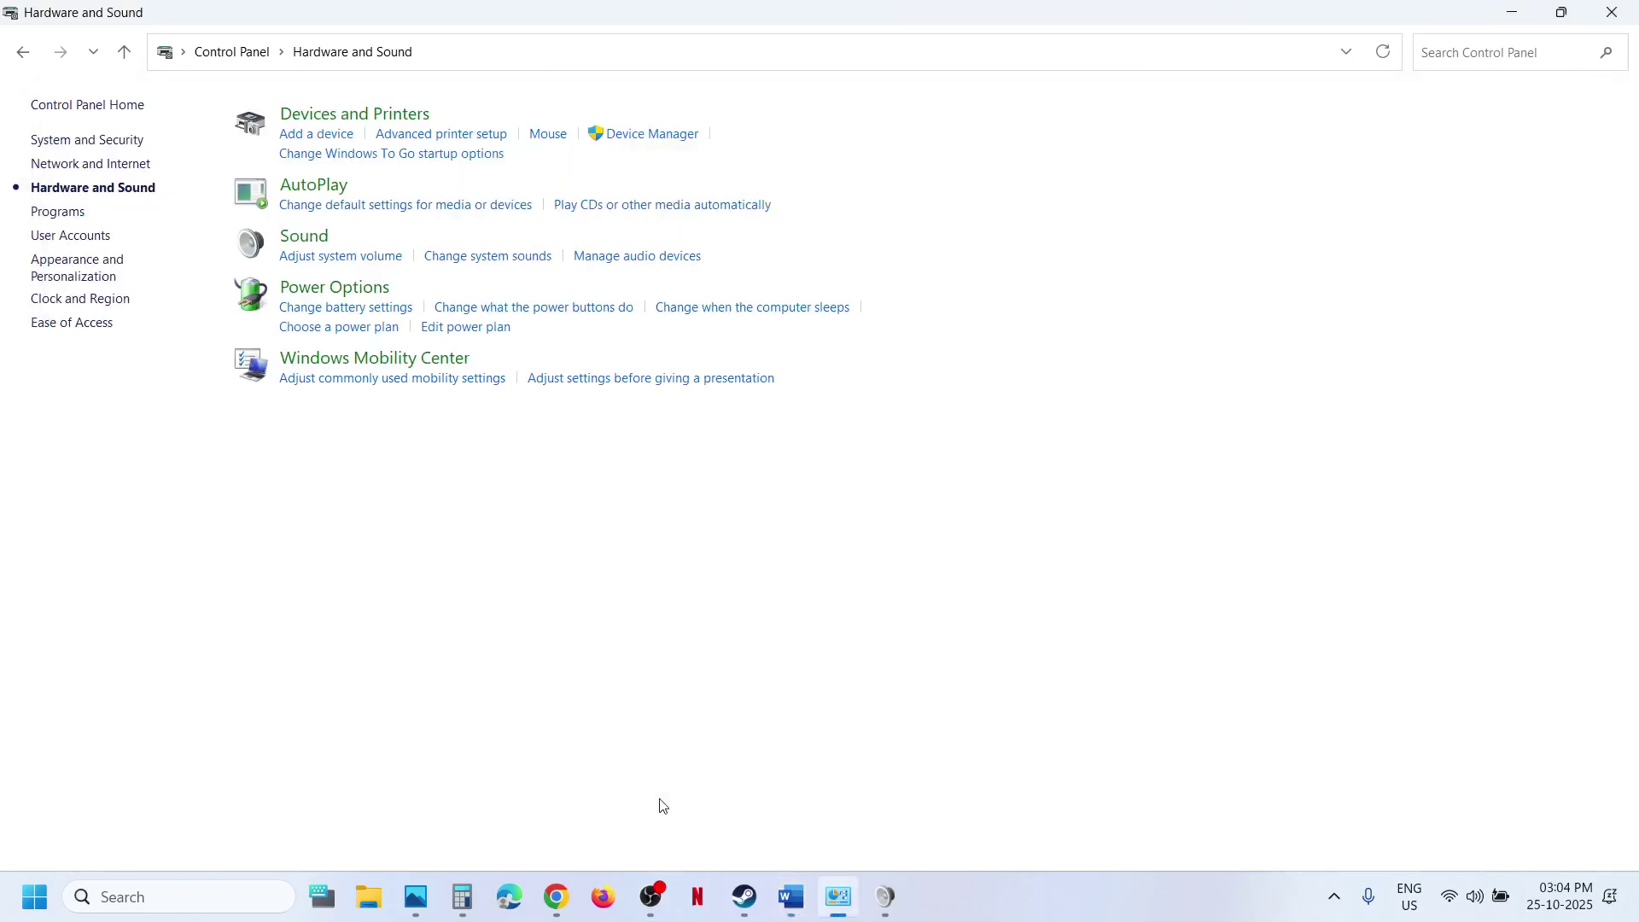
Set the spatial sound format to Off in the Speakers properties and close the properties and Sound dialogs
left_click(317, 242)
right_click(717, 329)
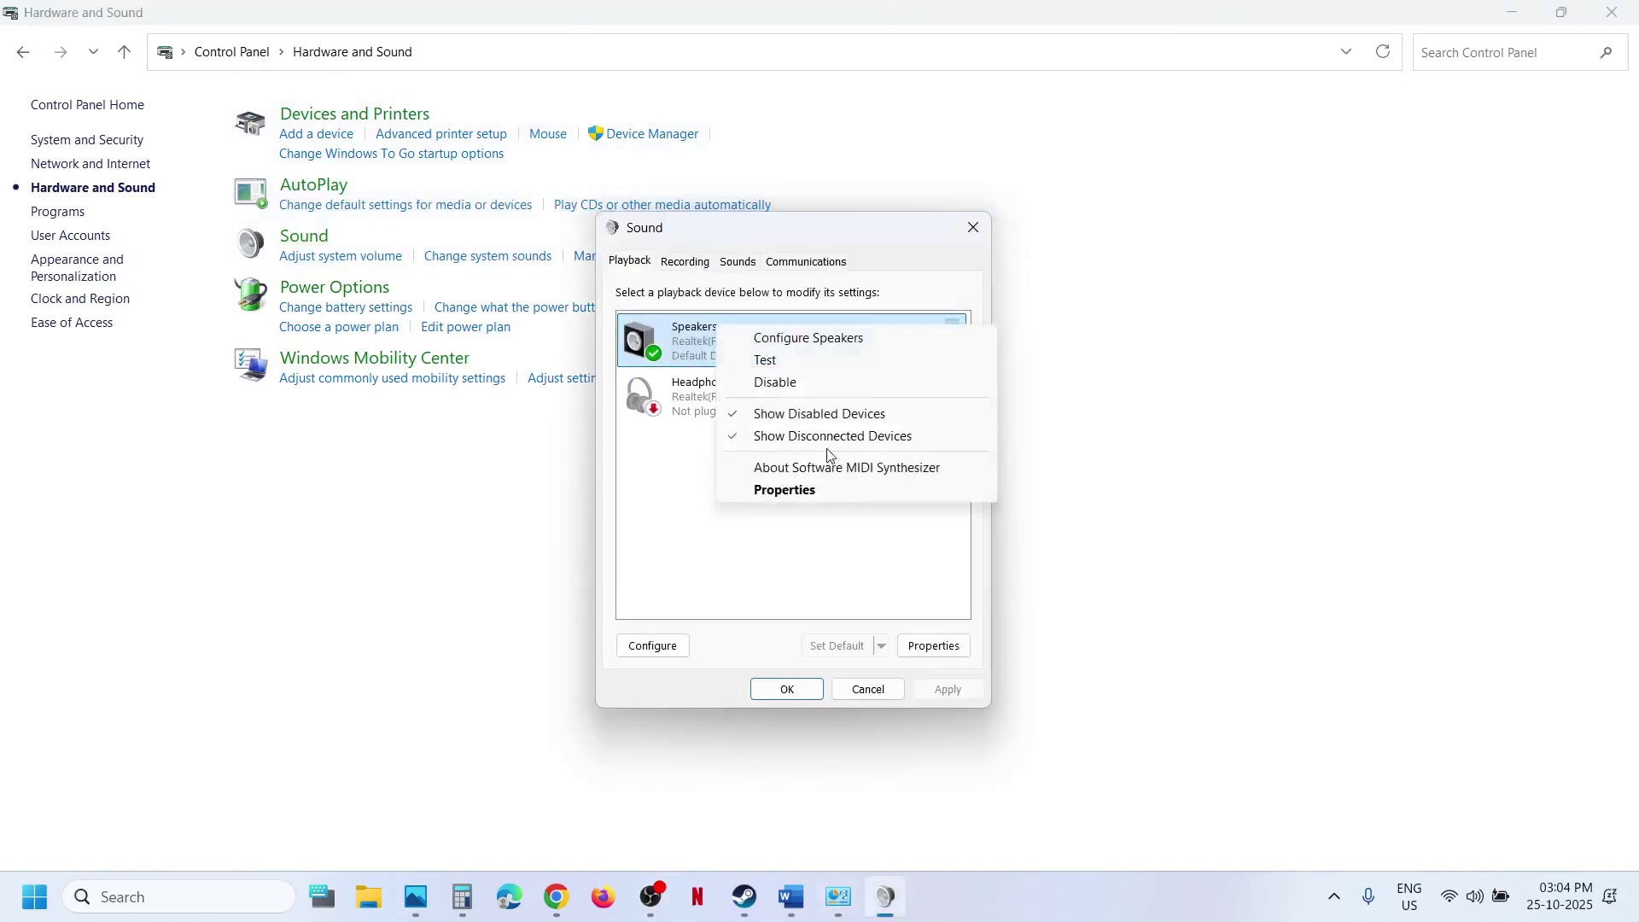
left_click(830, 490)
left_click(840, 341)
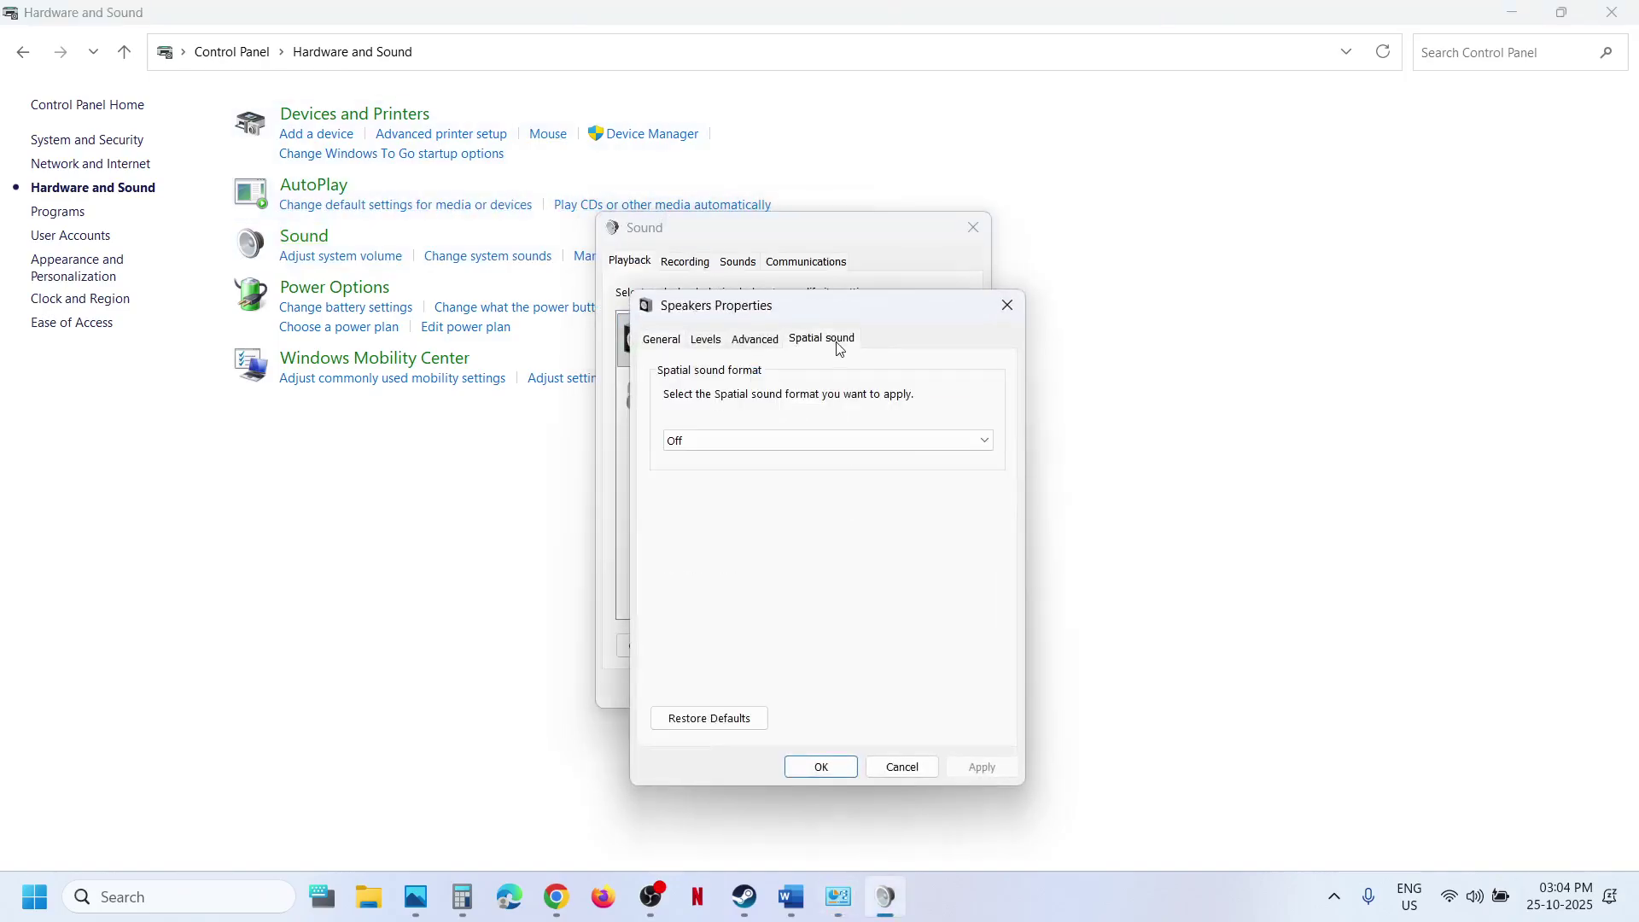
left_click(754, 442)
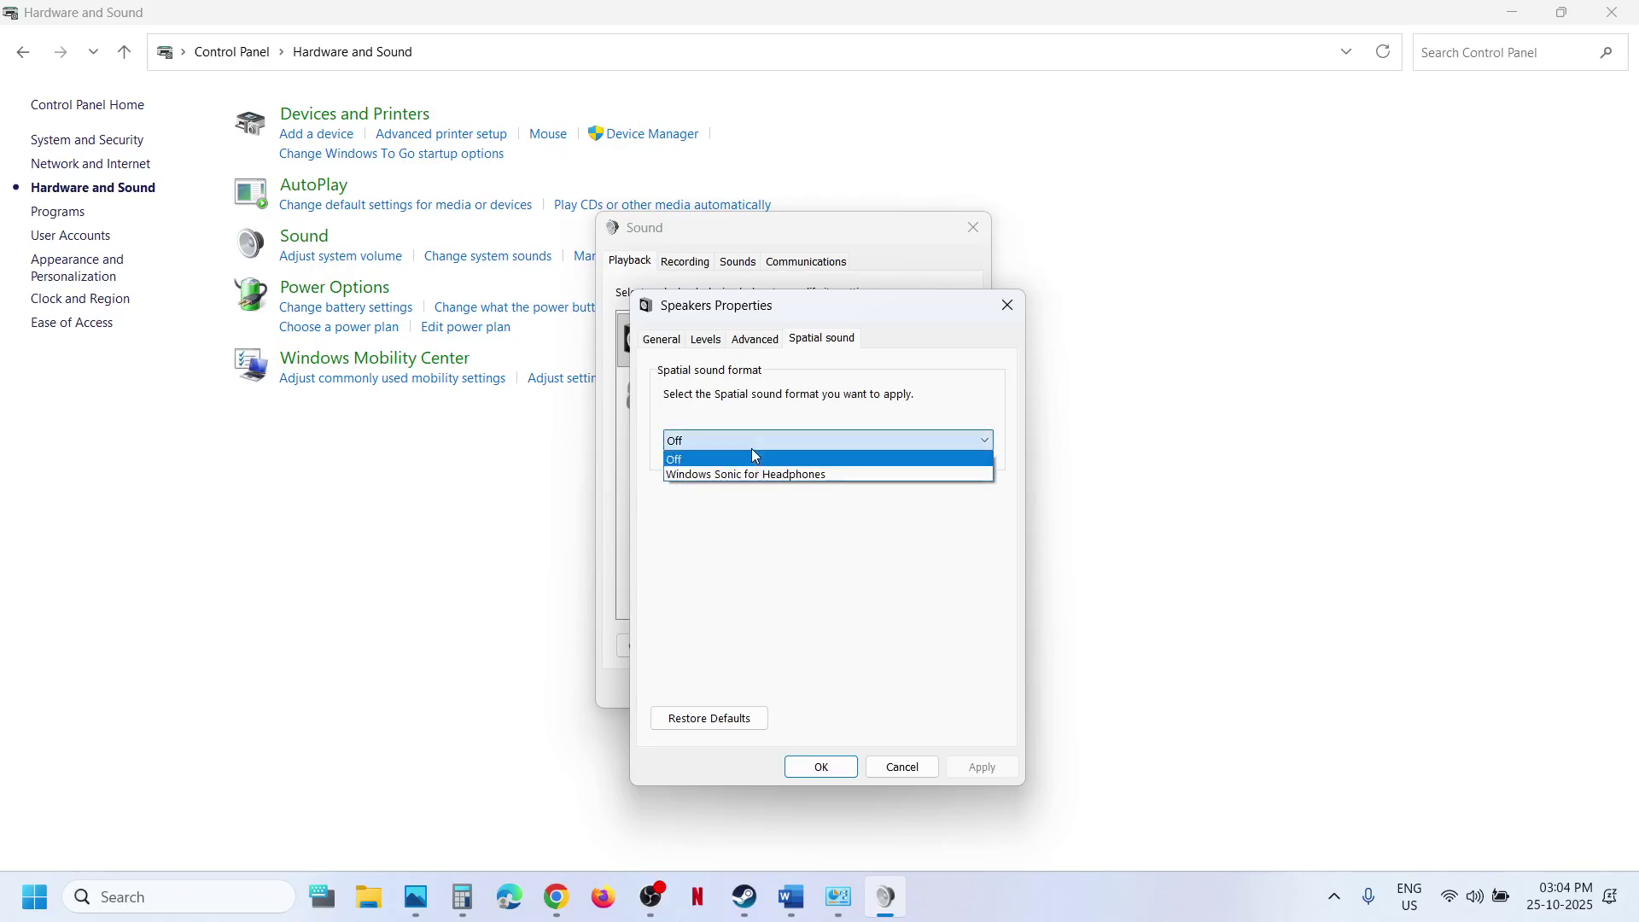
left_click(692, 465)
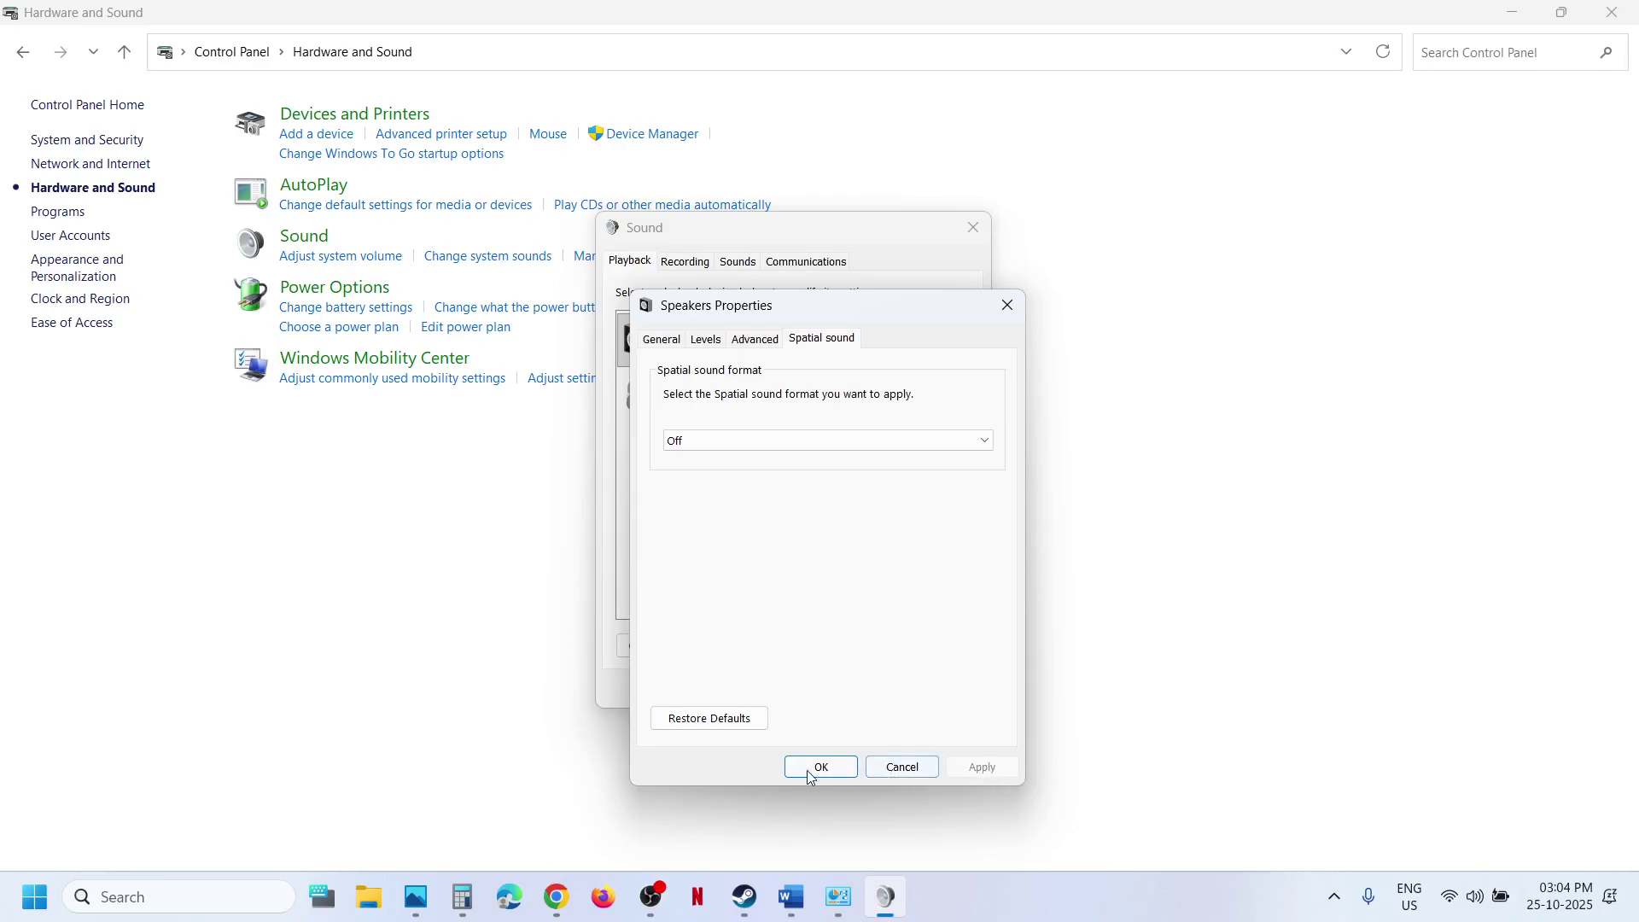
left_click(728, 442)
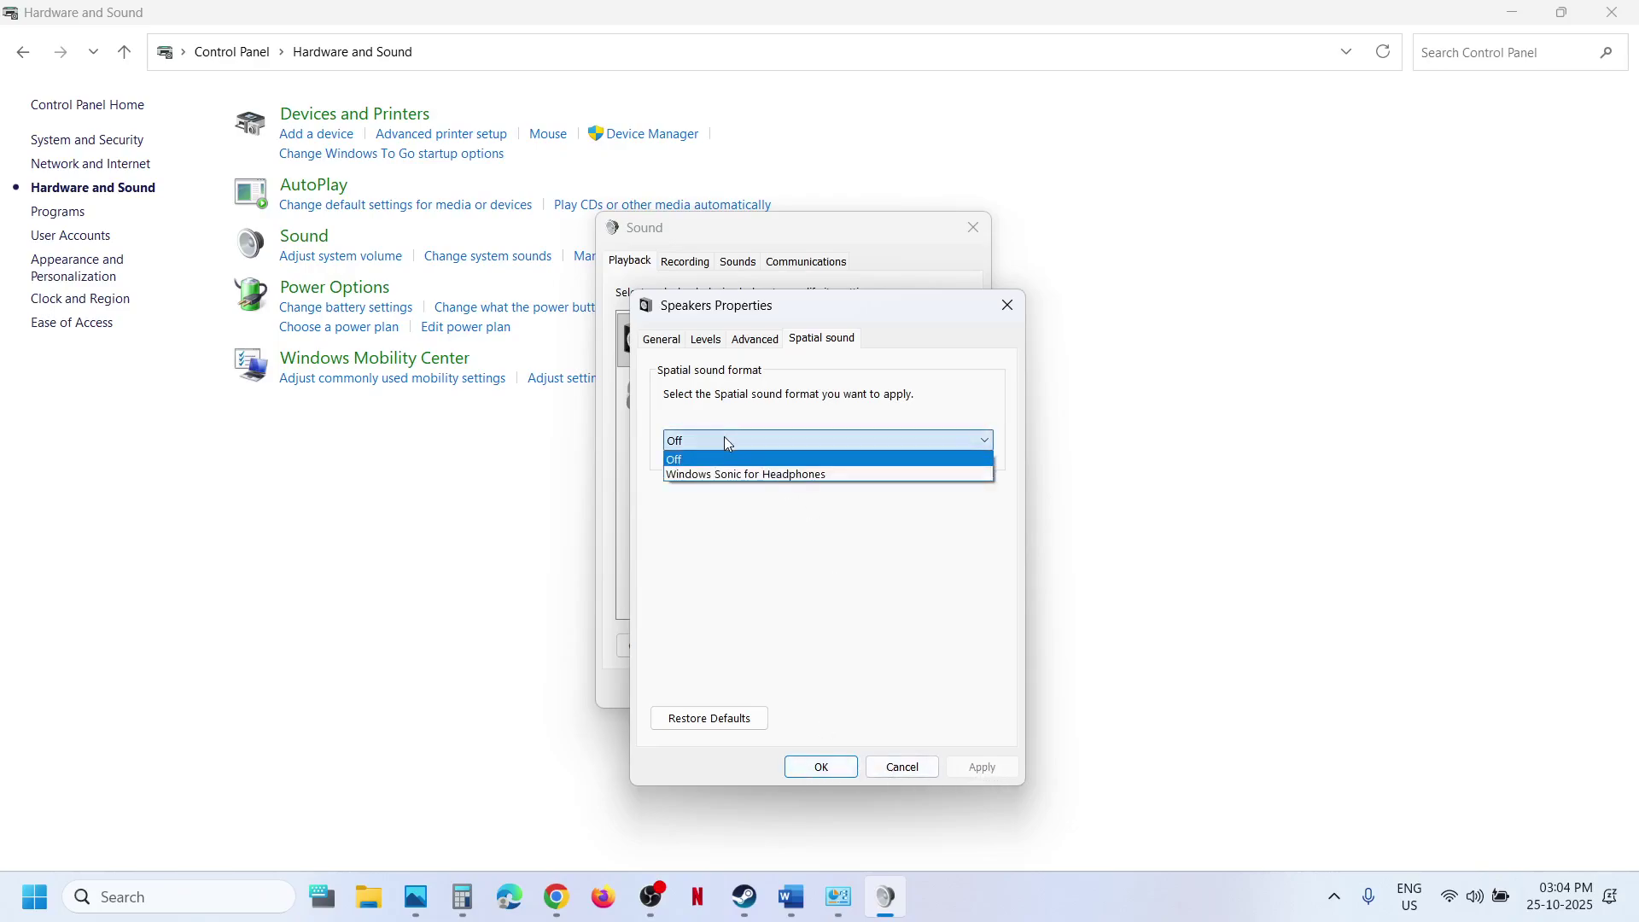
left_click(796, 654)
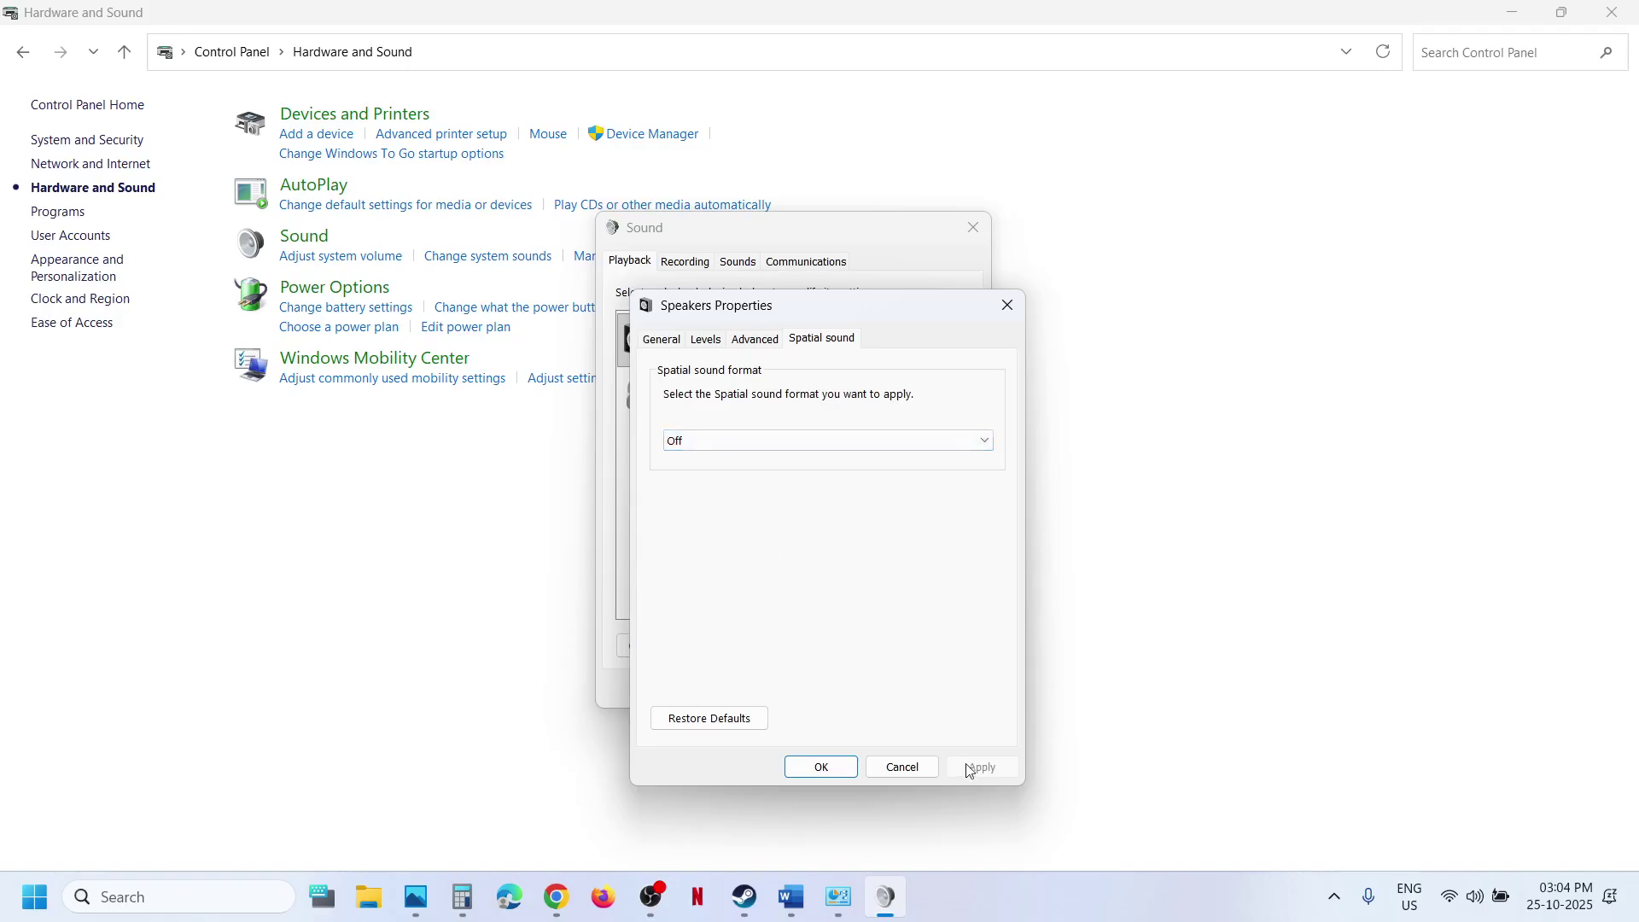
left_click(1010, 307)
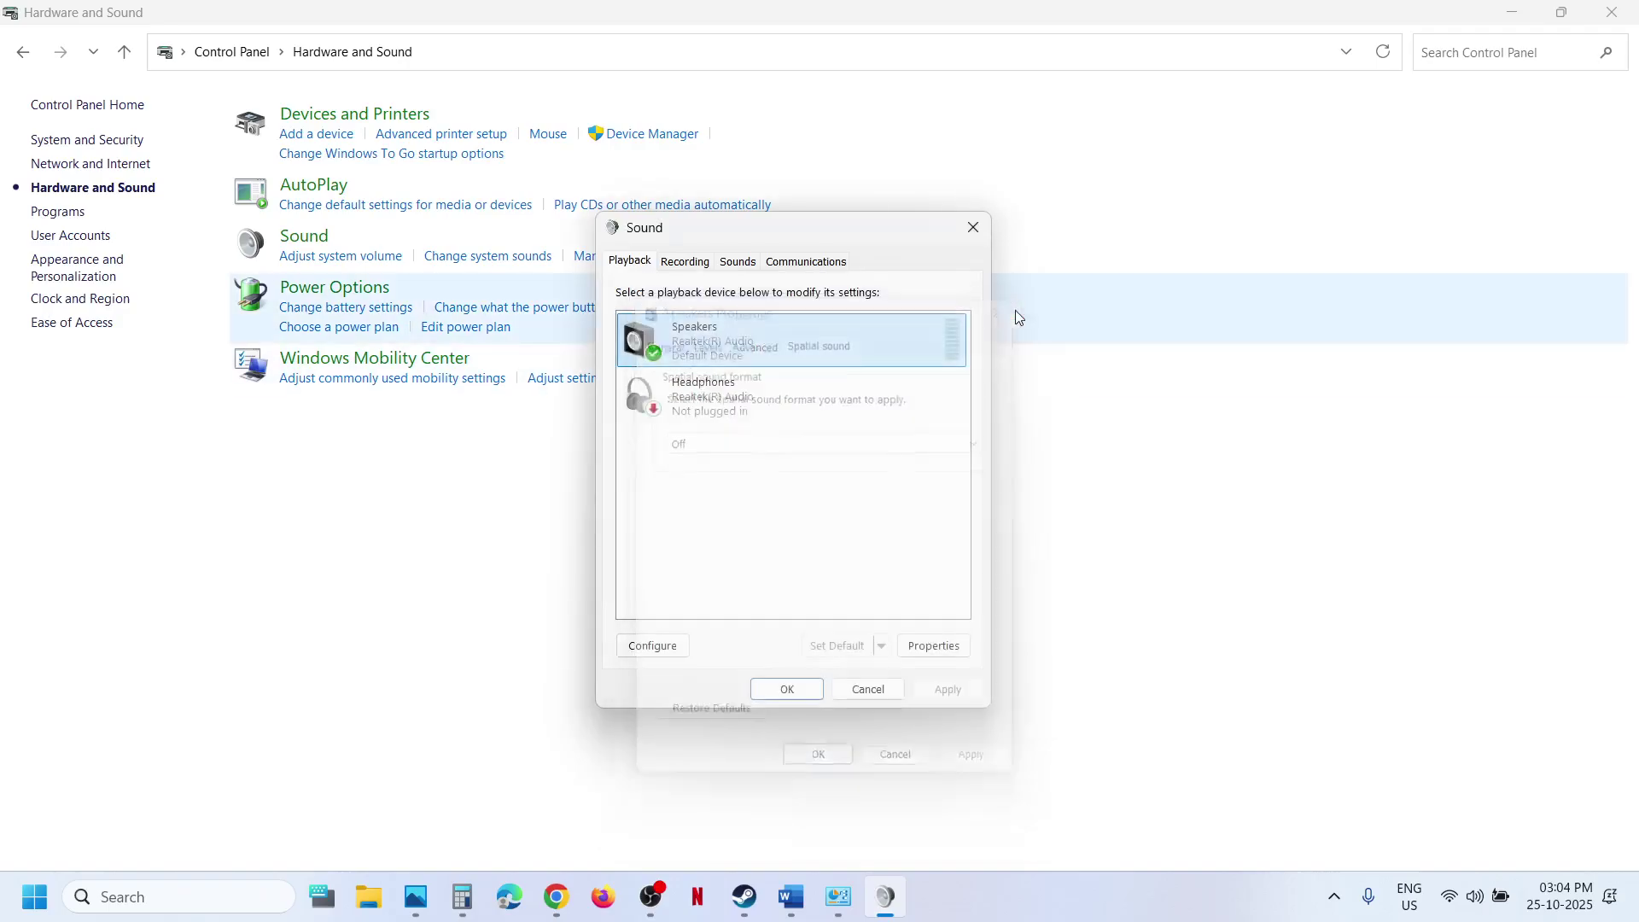
left_click(973, 227)
Read Step 7 about disabling Oculus/voicemeeter audio devices in the Word troubleshooting document and return to Control Panel
left_click(794, 893)
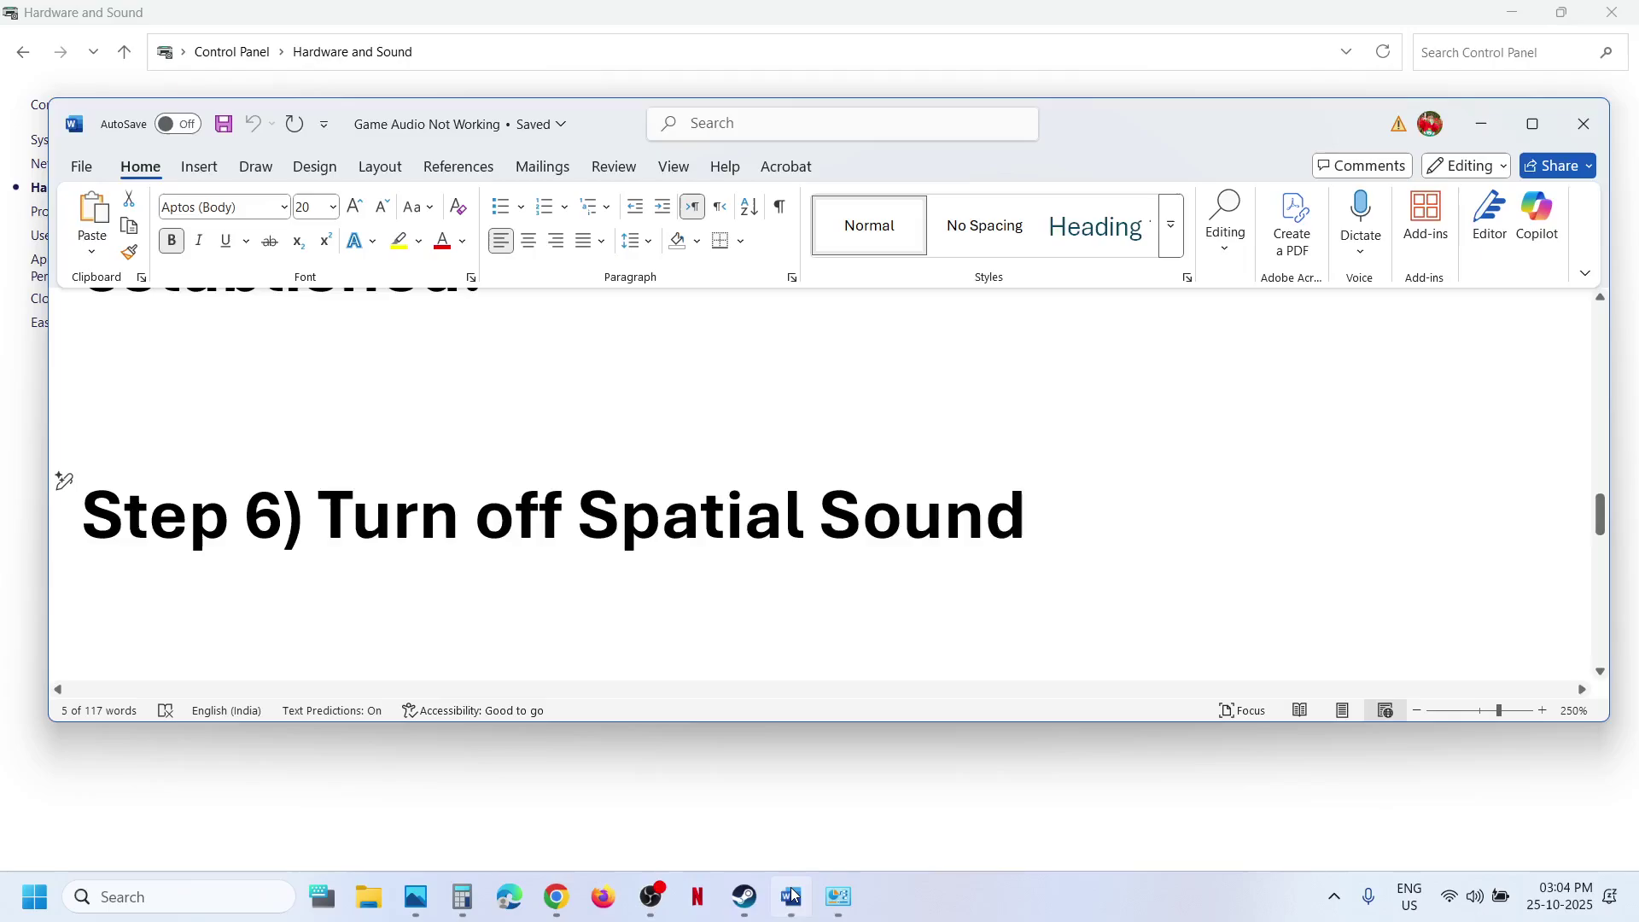
scroll(668, 537, "down", 5)
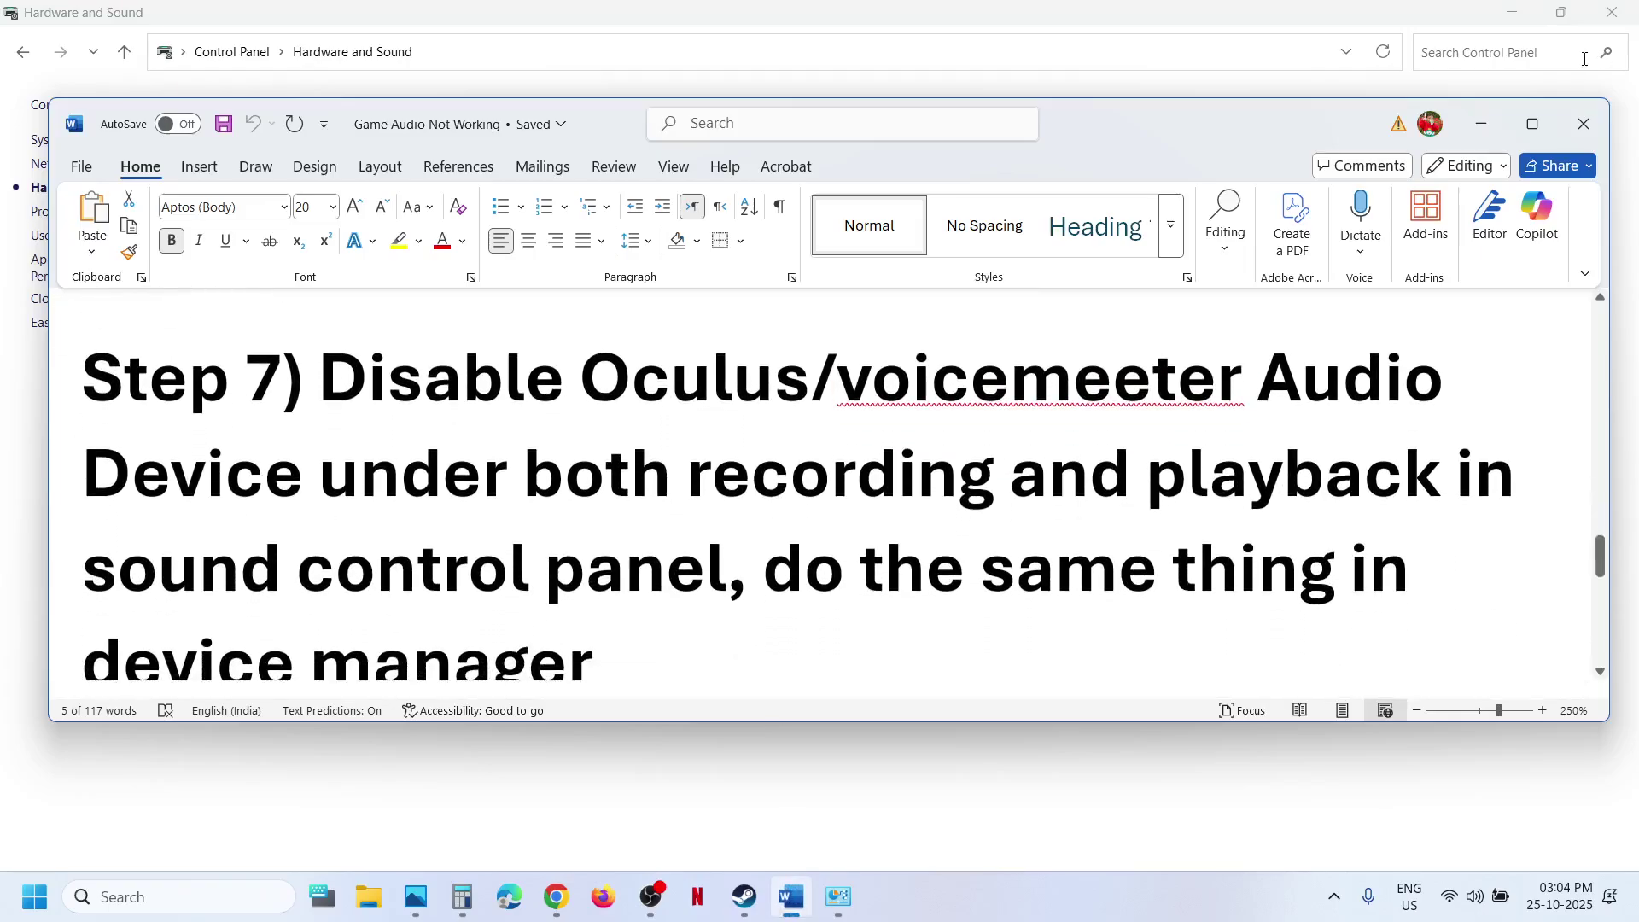
left_click(1532, 124)
scroll(863, 403, "up", 1)
scroll(863, 404, "up", 1)
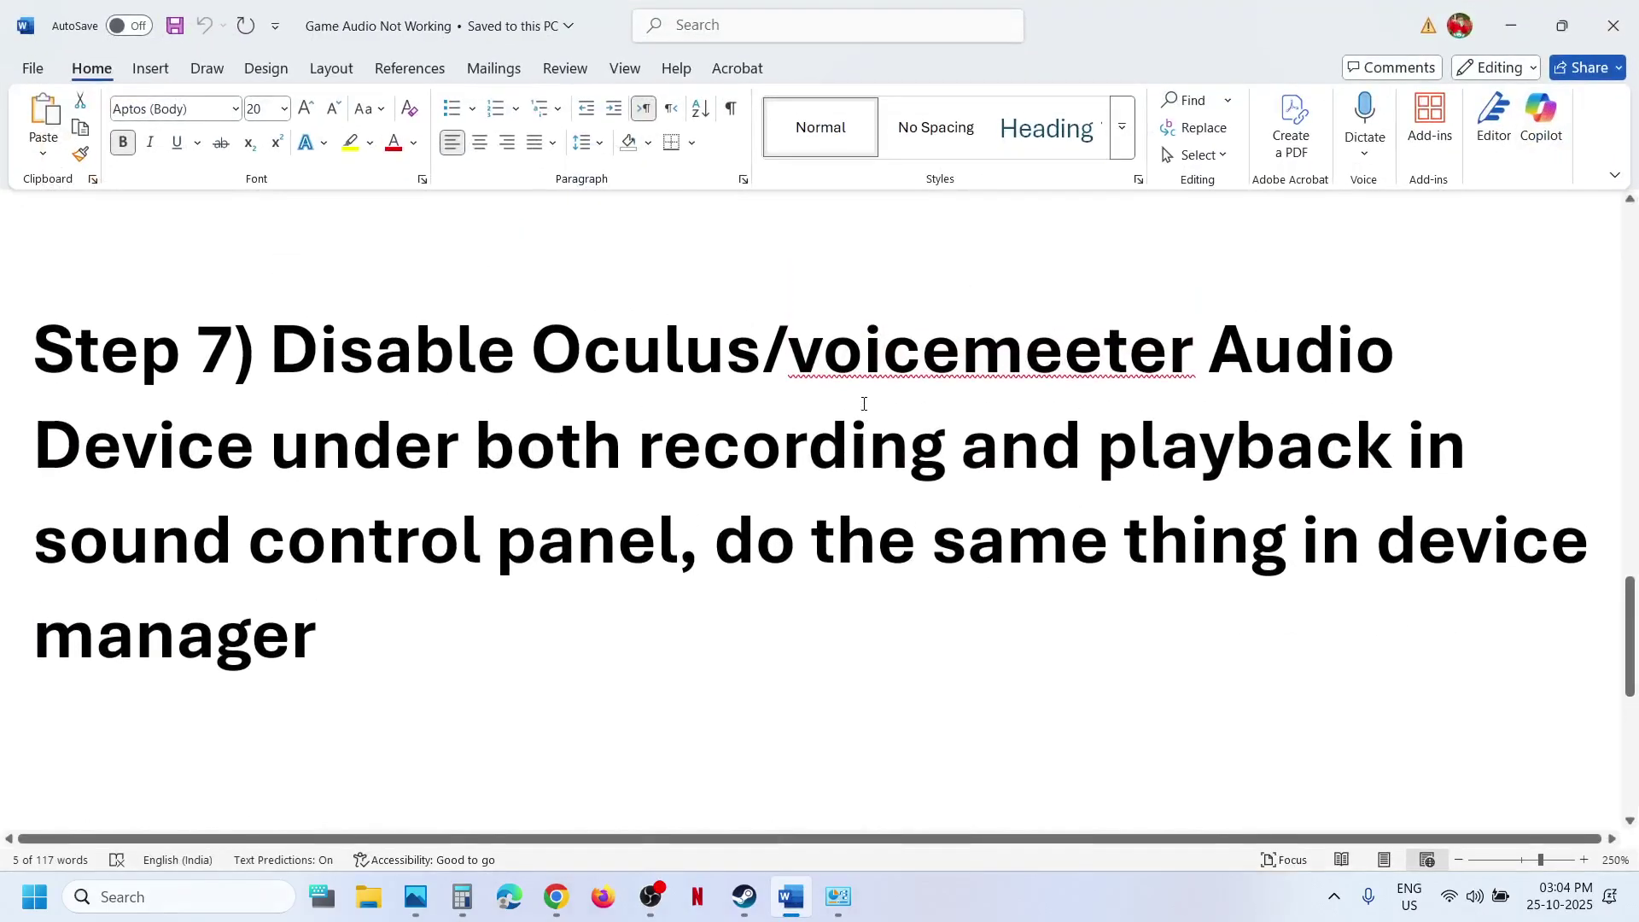
left_click_drag(332, 357, 862, 464)
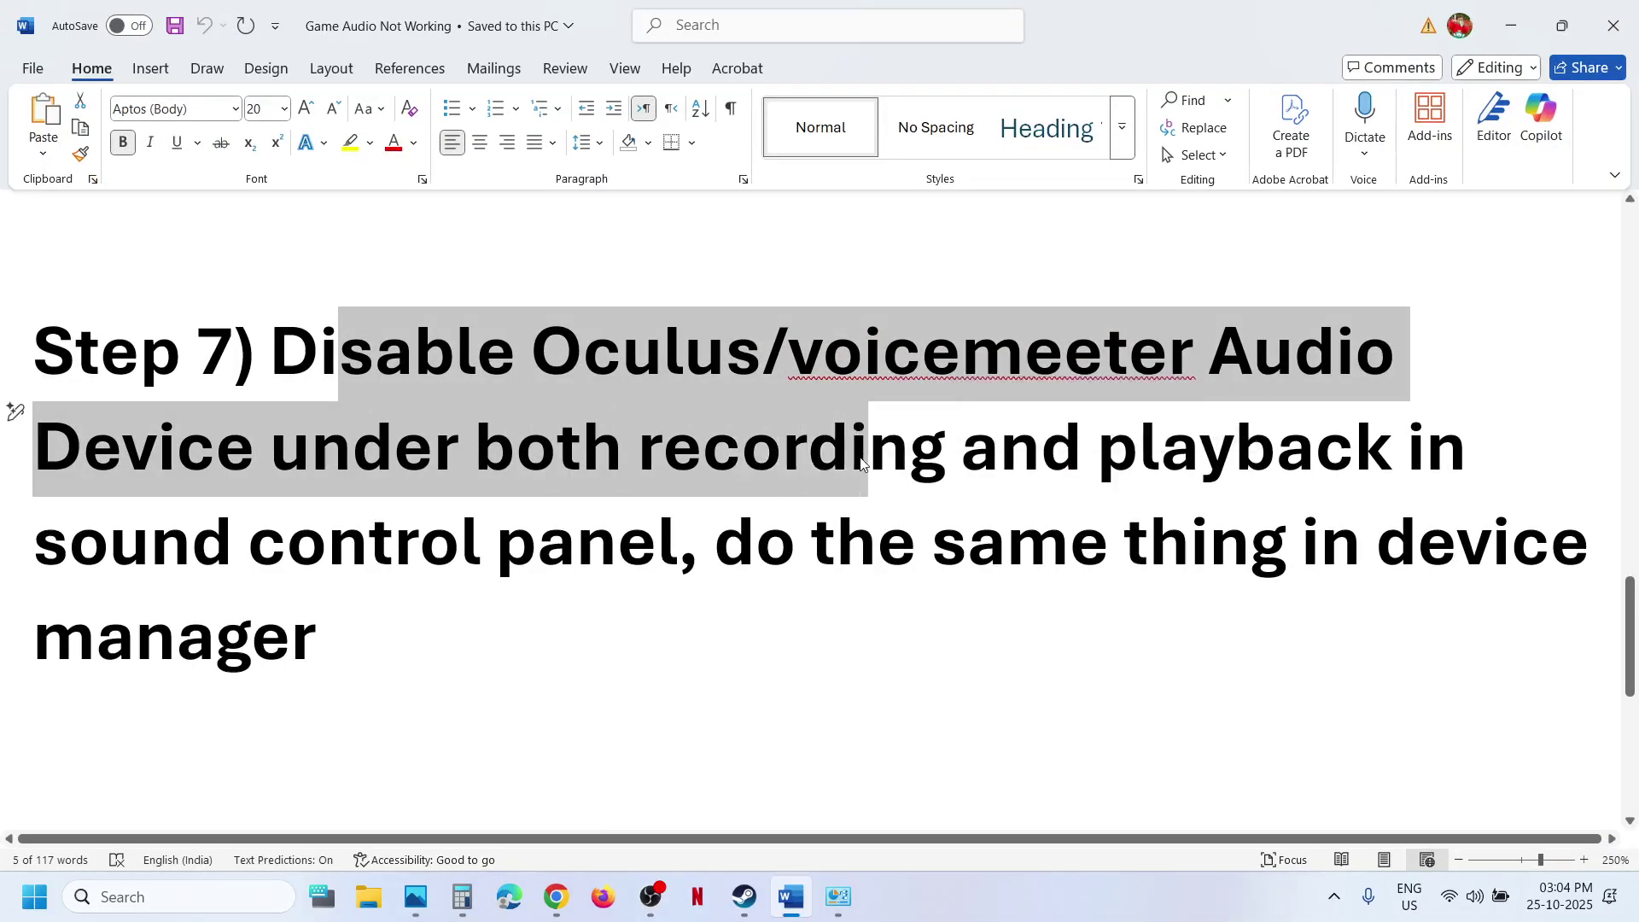
left_click_drag(640, 461, 1400, 466)
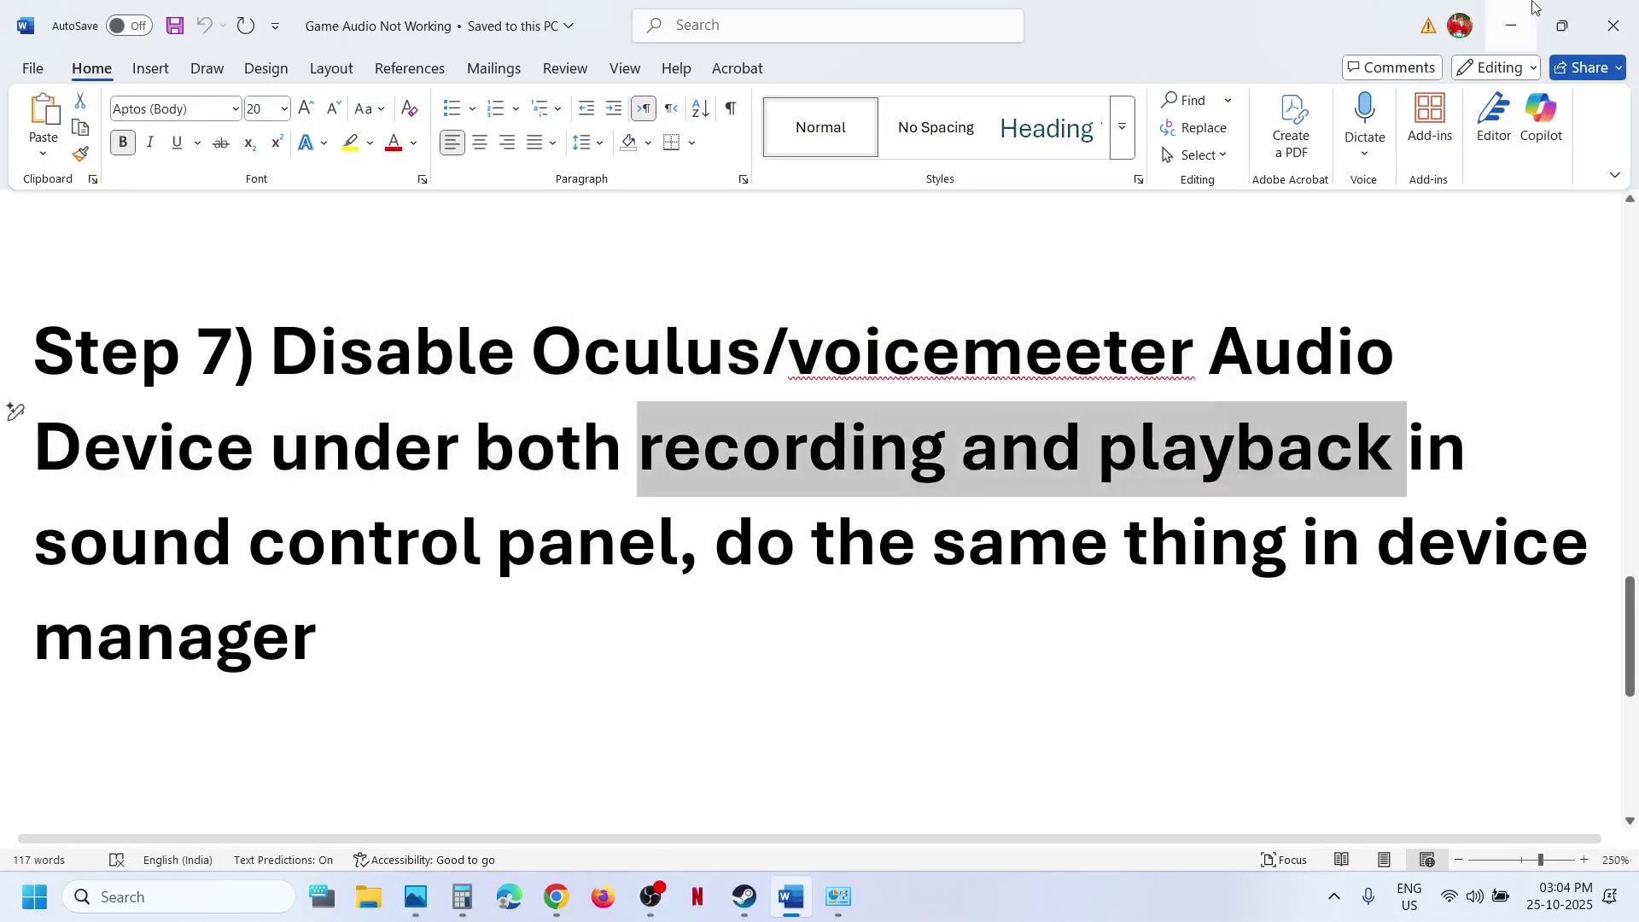
left_click(1511, 25)
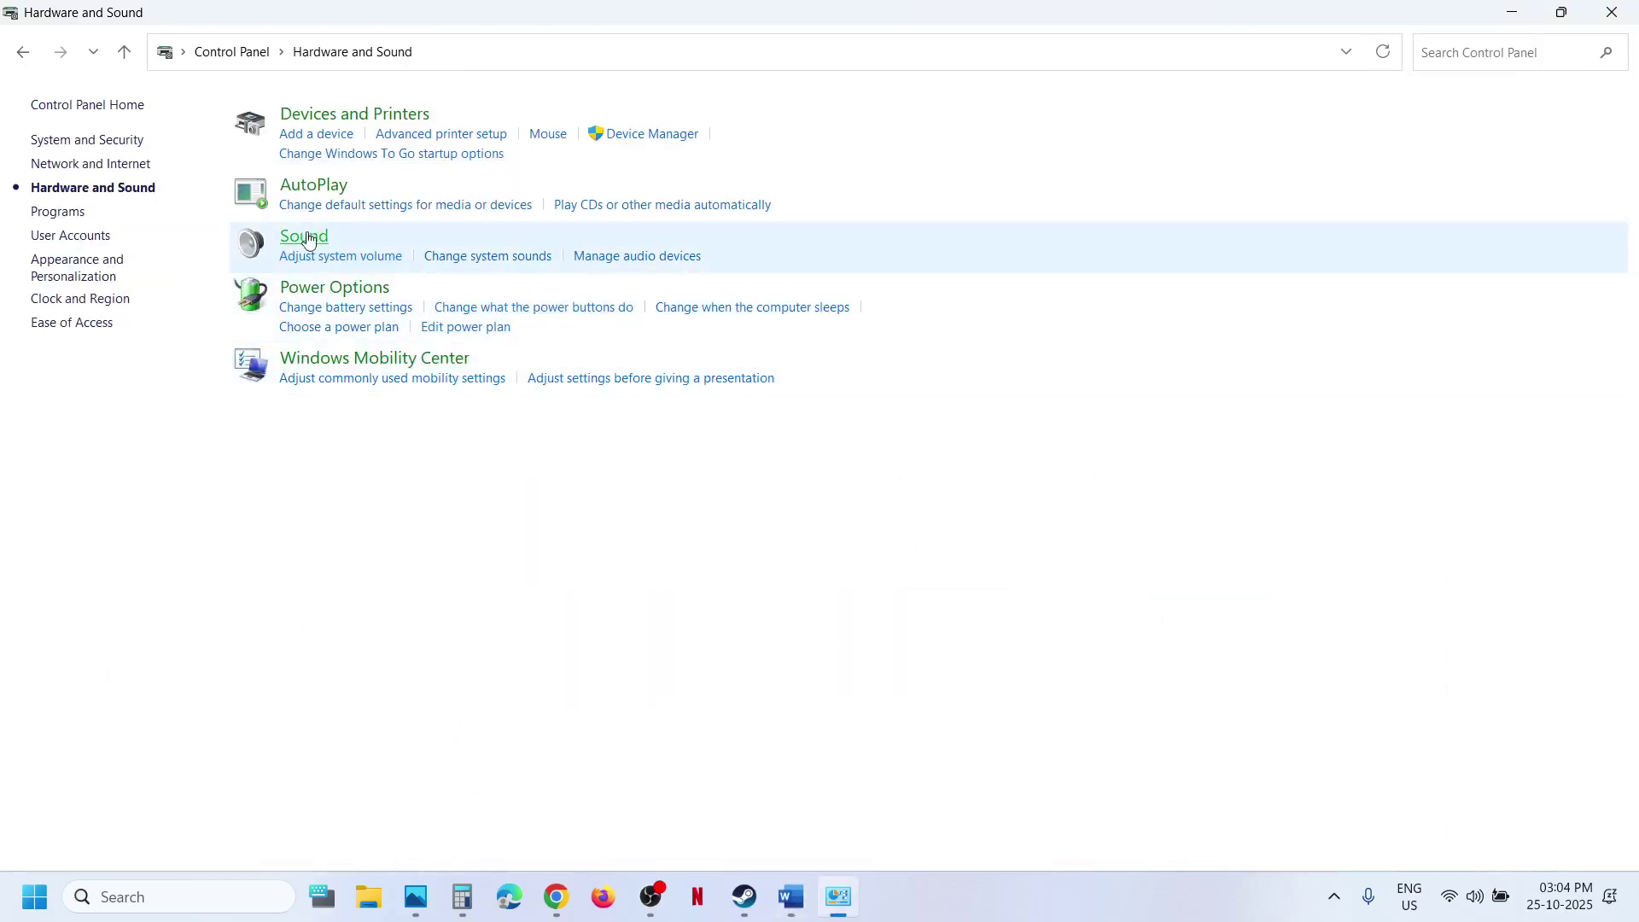
Open the Sound dialog and check the Speakers and Headphones playback devices for the Disable option
left_click(306, 237)
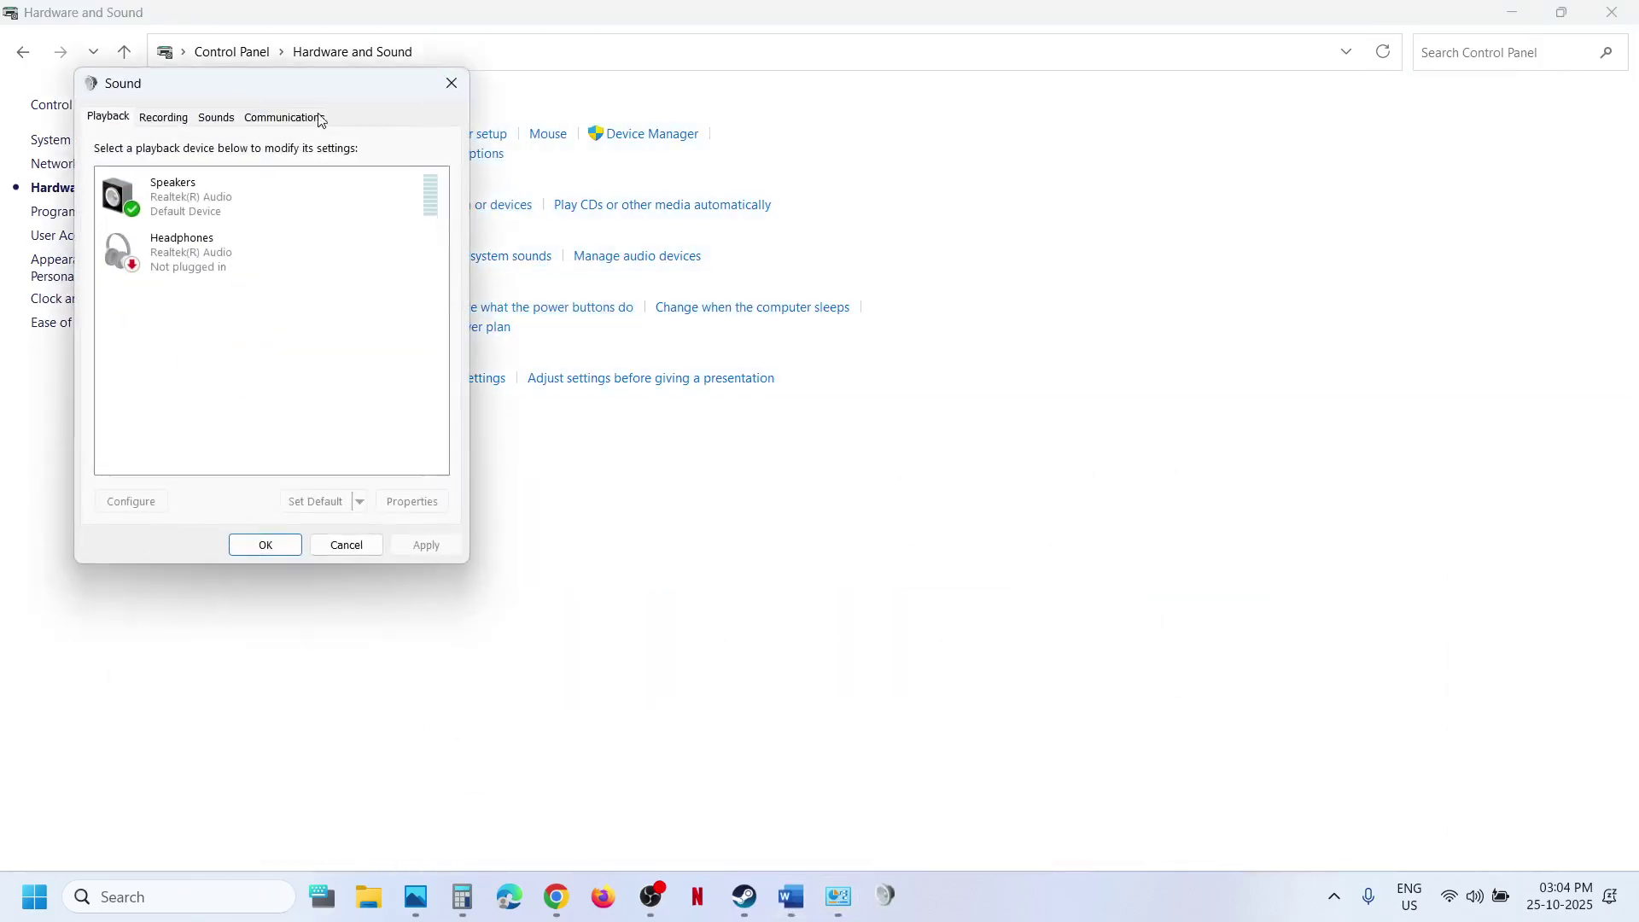
left_click_drag(304, 85, 841, 228)
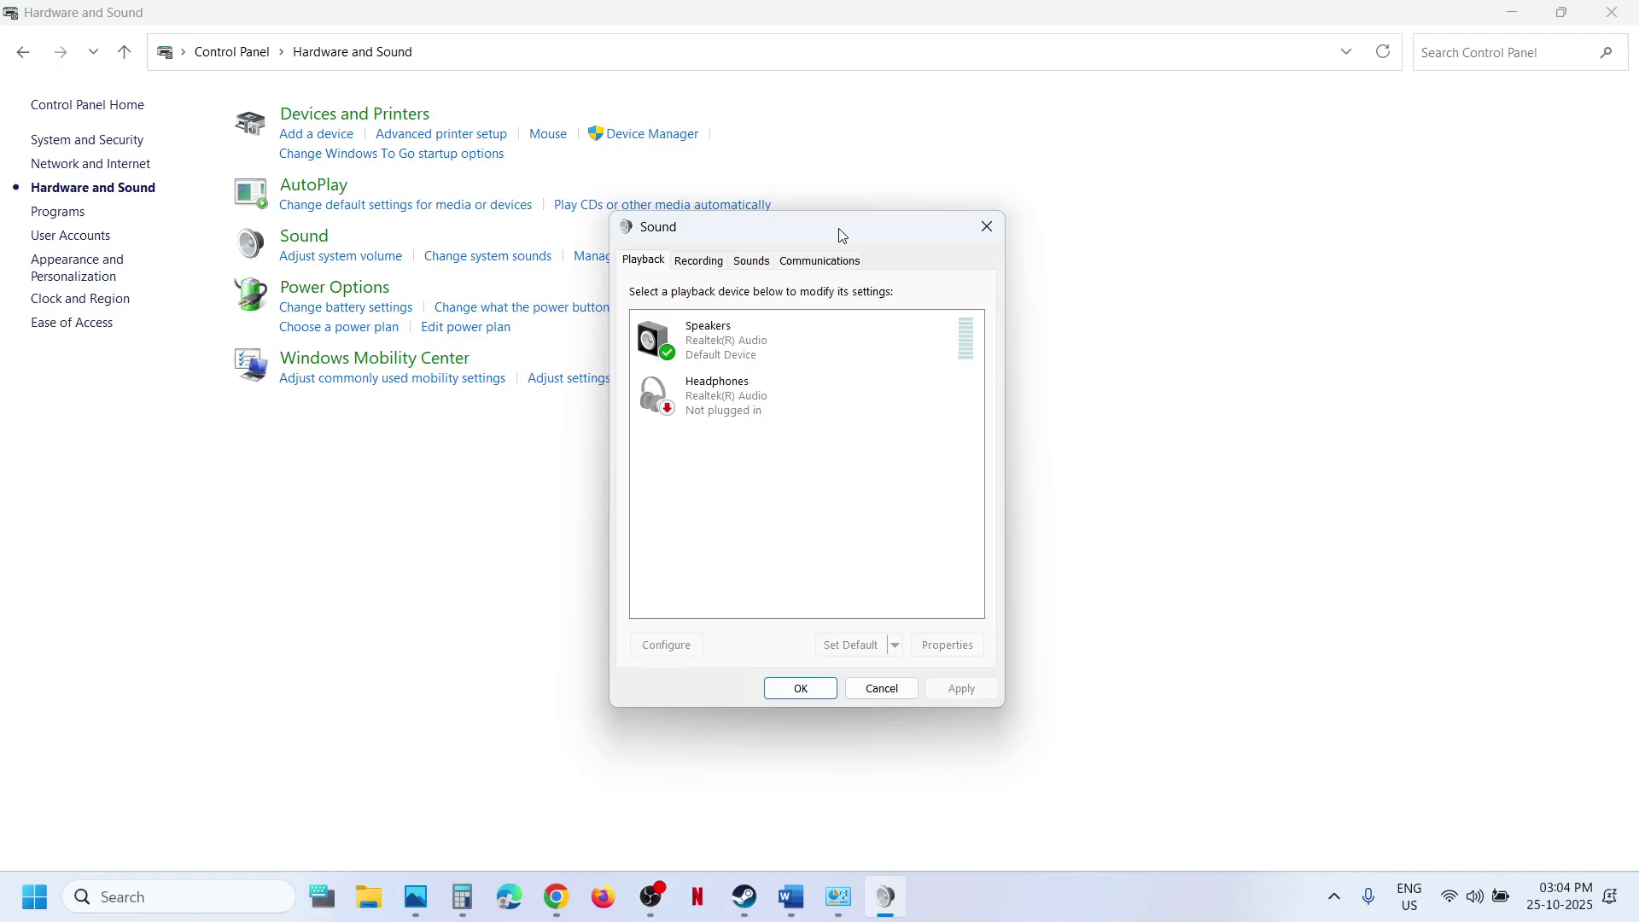
right_click(748, 339)
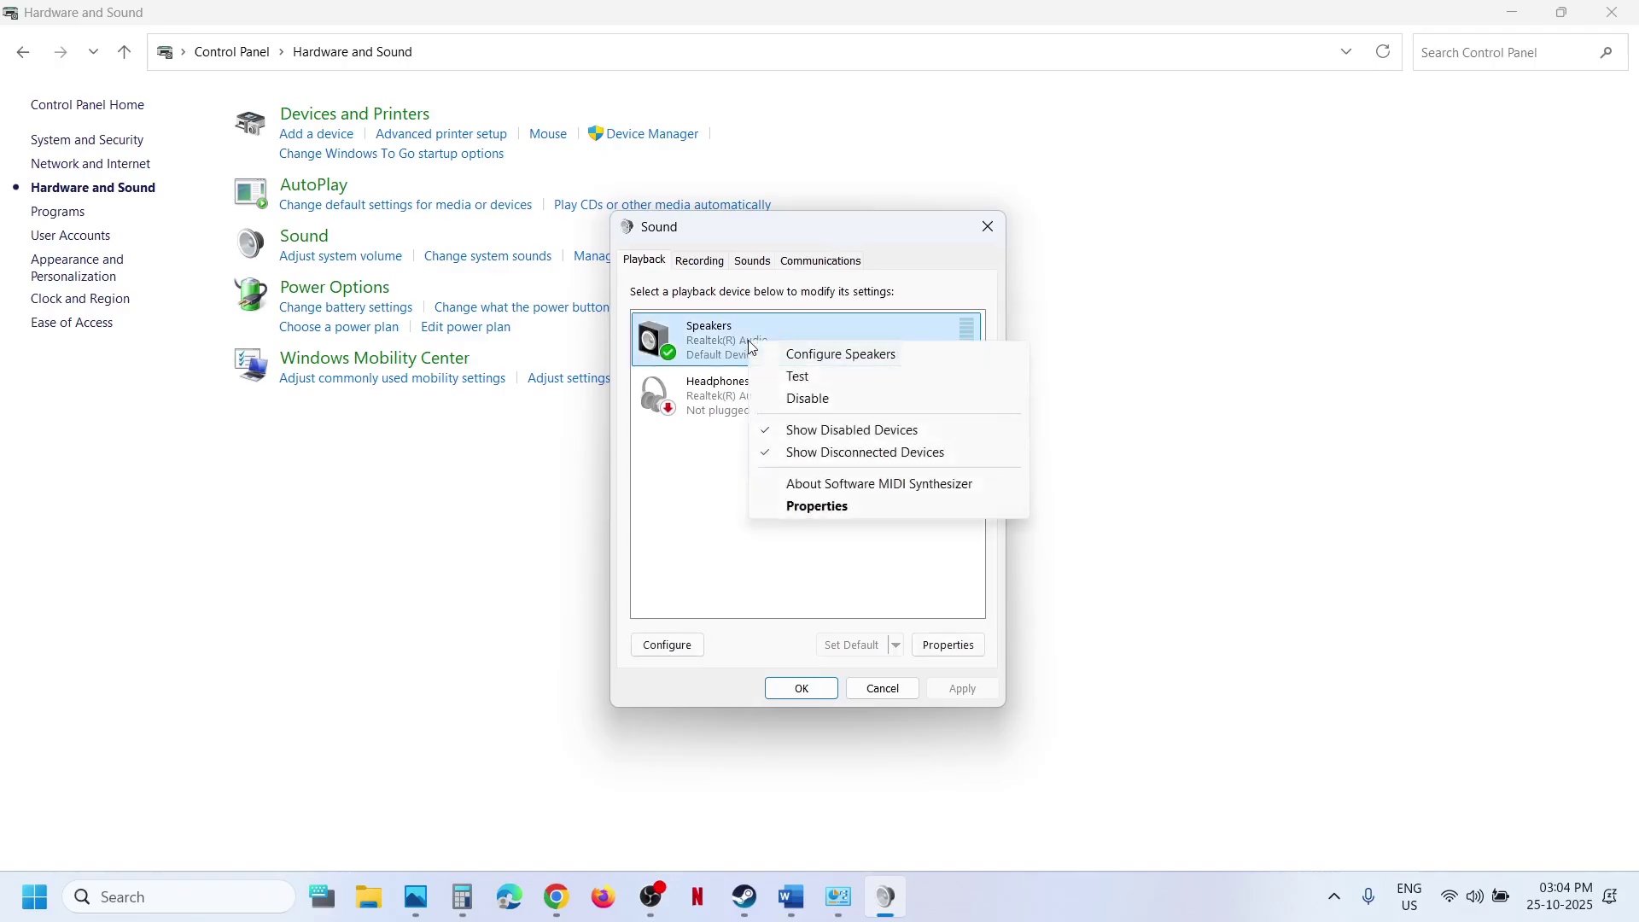
left_click(731, 491)
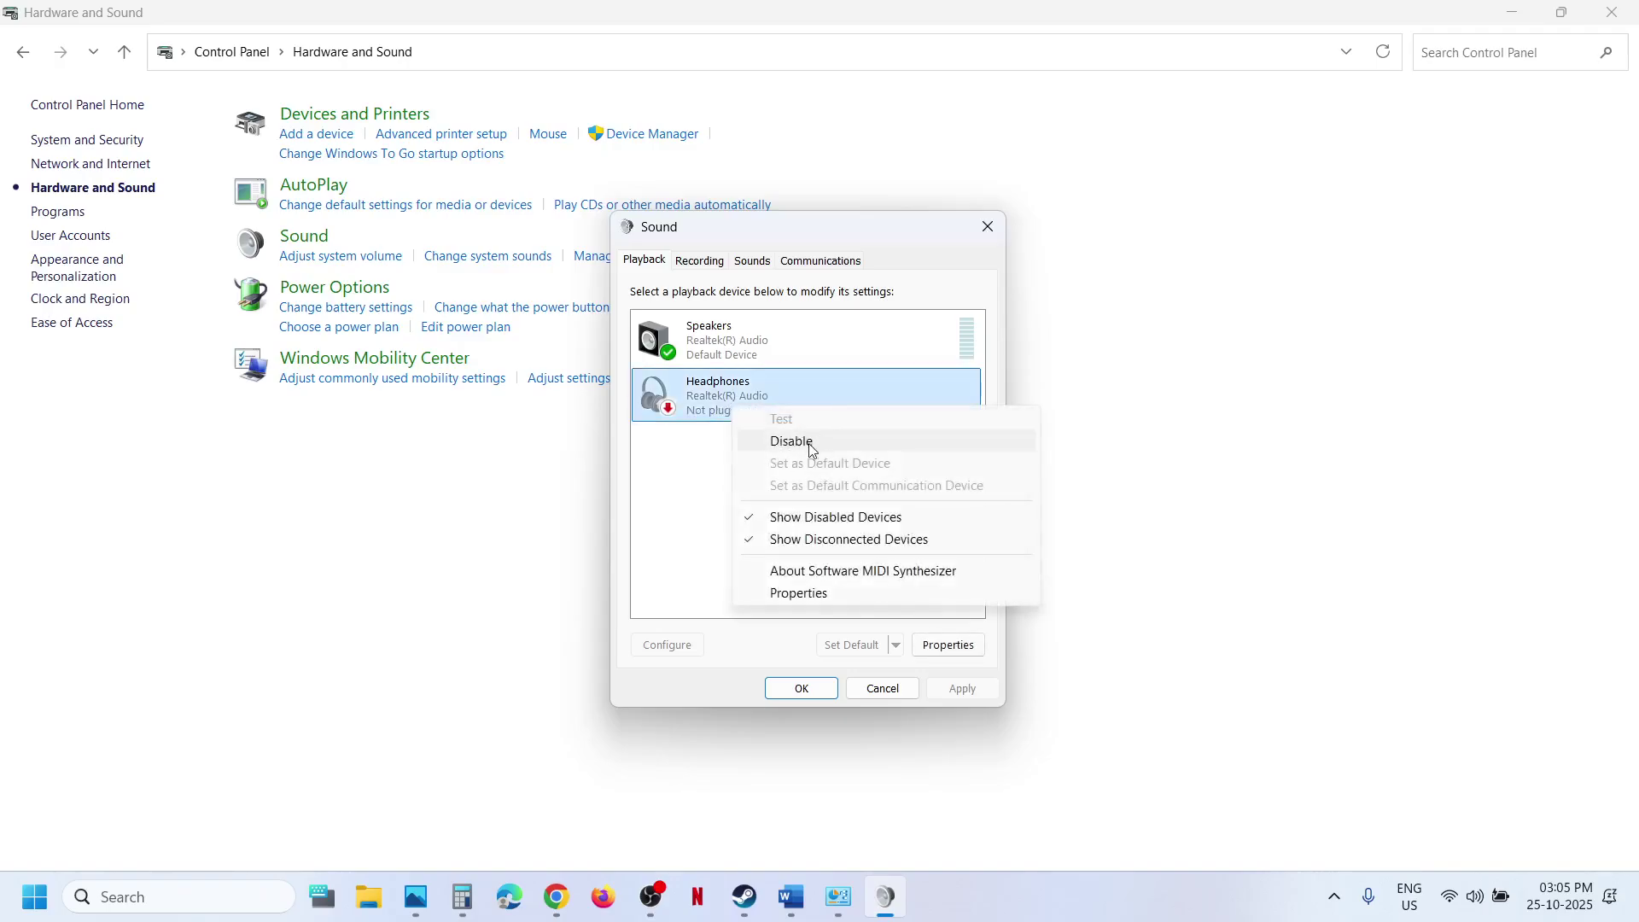
left_click(686, 485)
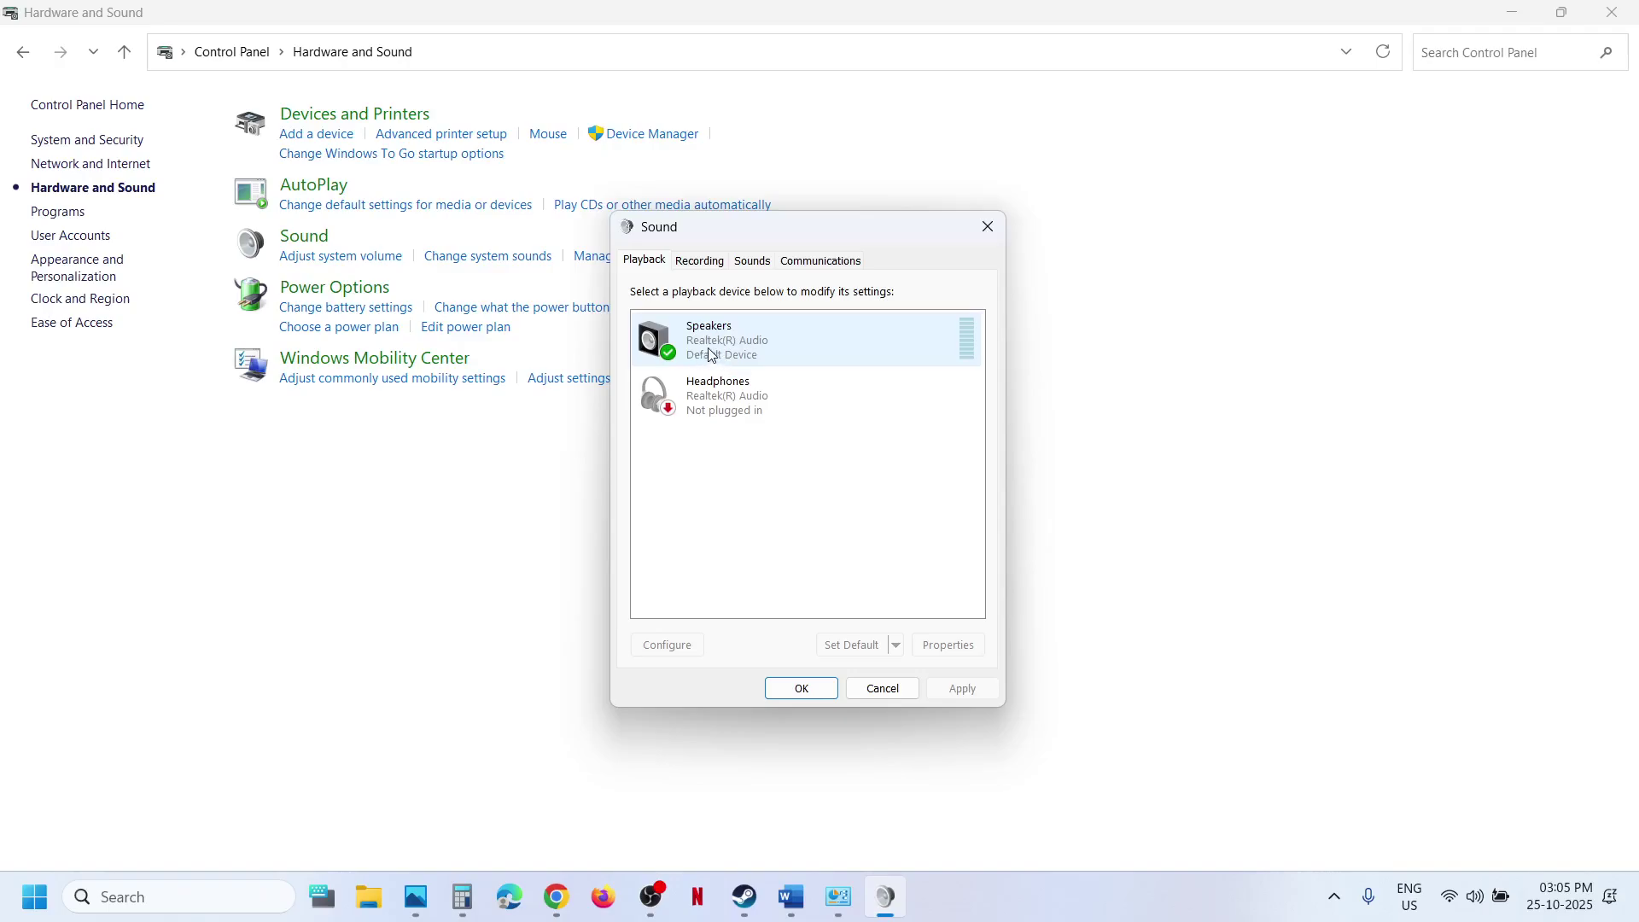
Check the recording devices for conflicting audio devices, view the options for Stereo Mix, and close the Sound dialog
left_click(705, 263)
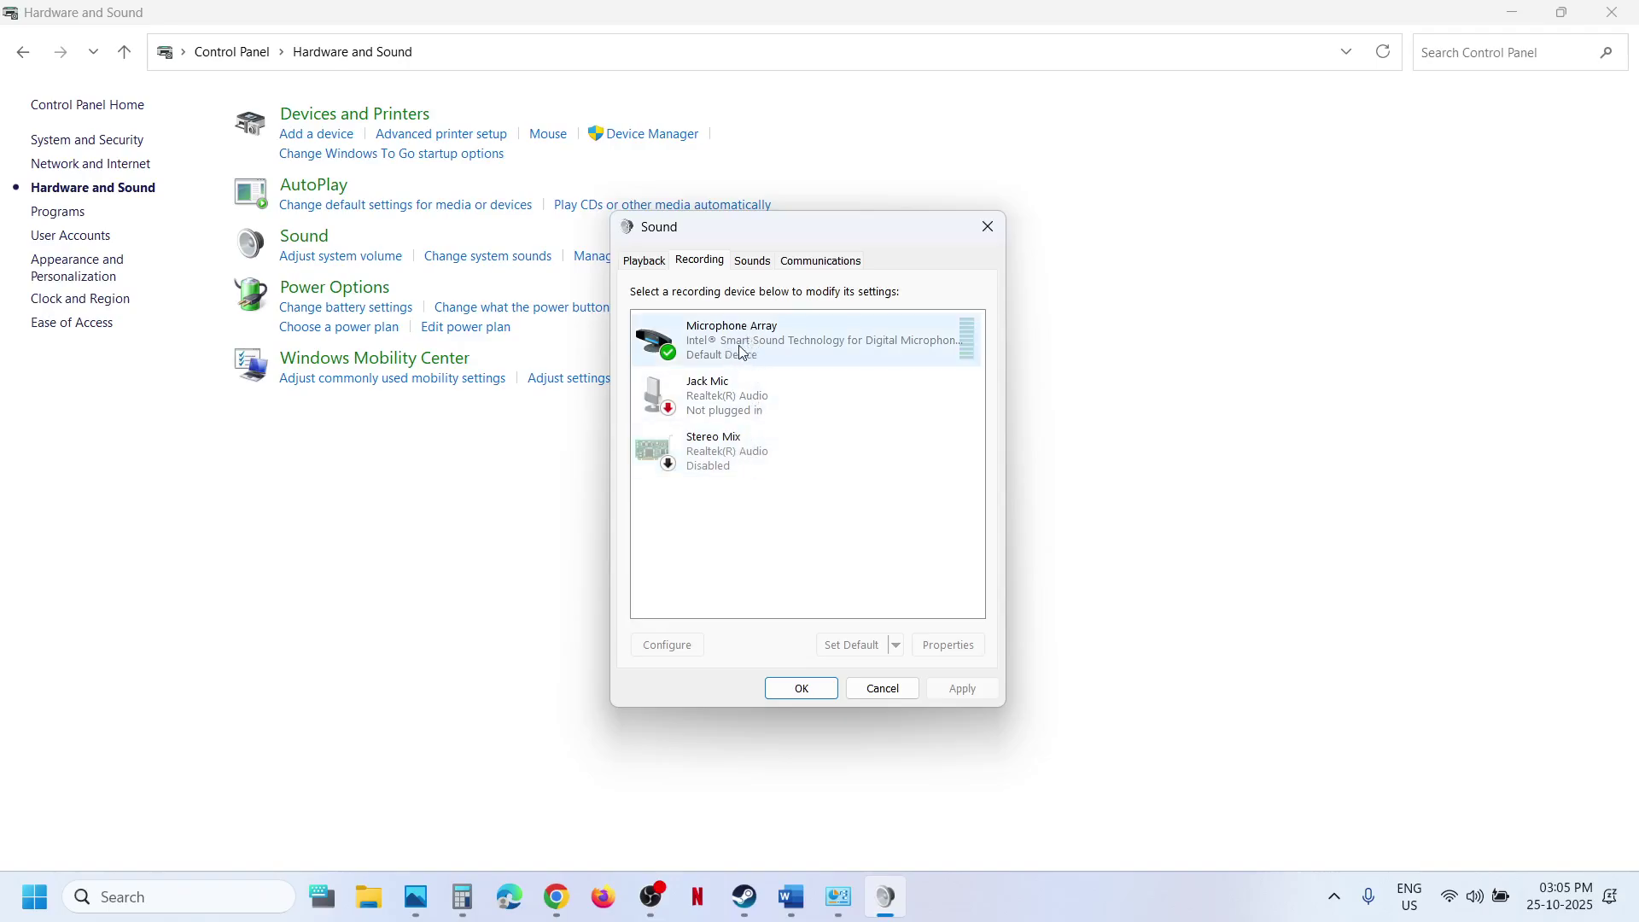
right_click(725, 445)
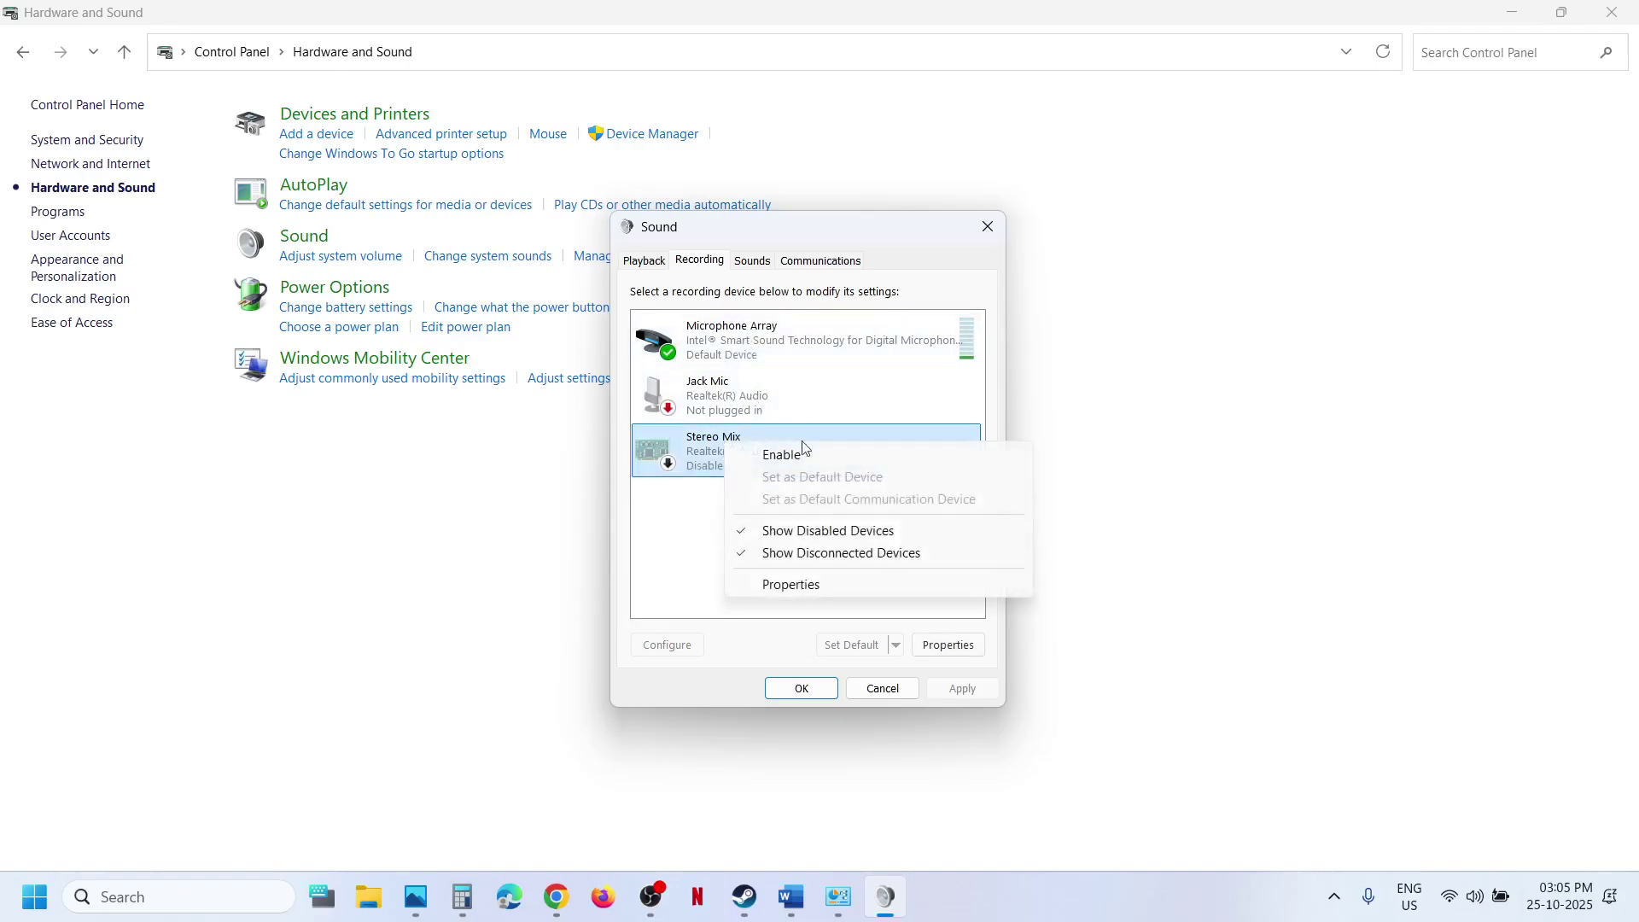
left_click(709, 499)
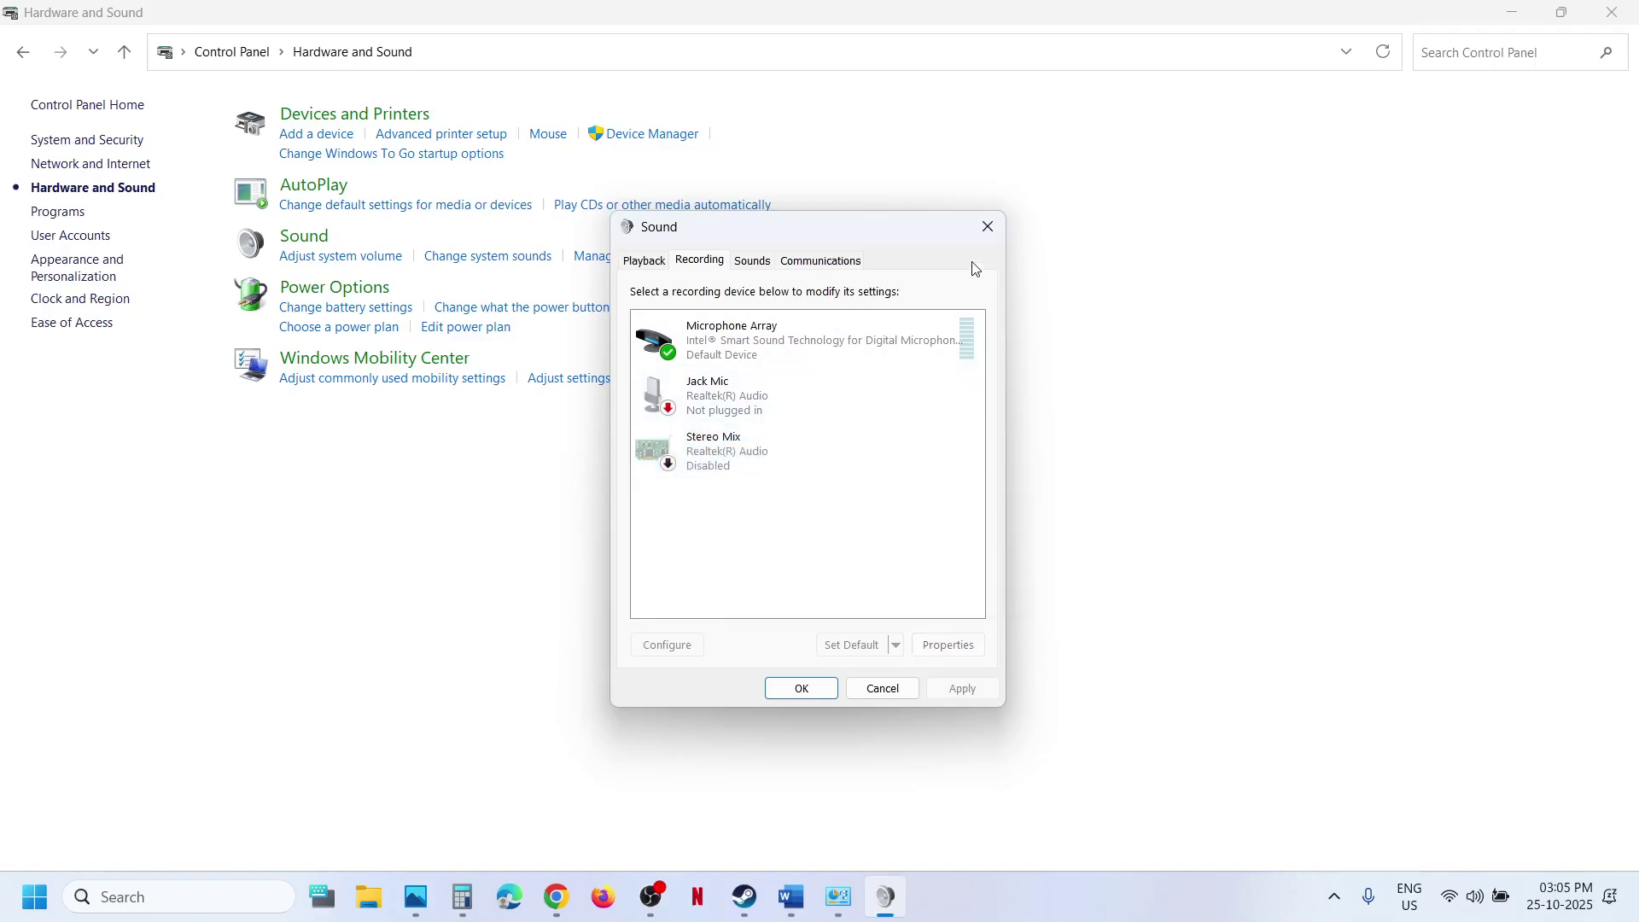
left_click(987, 230)
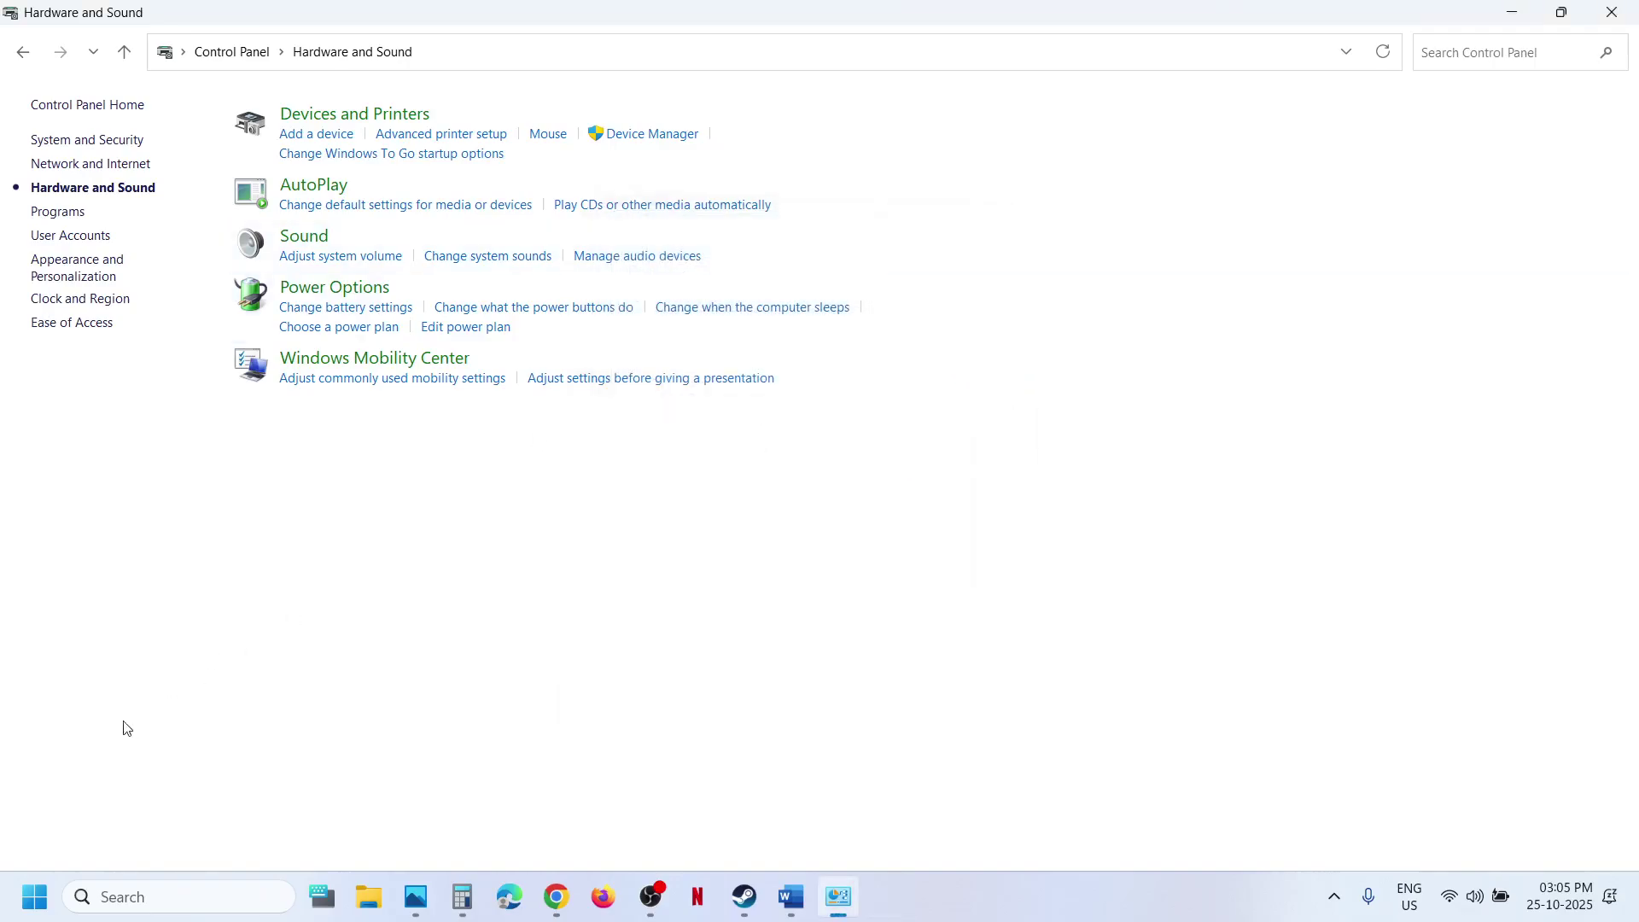
Examine the sound, video and game controllers in Device Manager for Oculus or voicemeeter devices, check the disable option, and close it
right_click(50, 885)
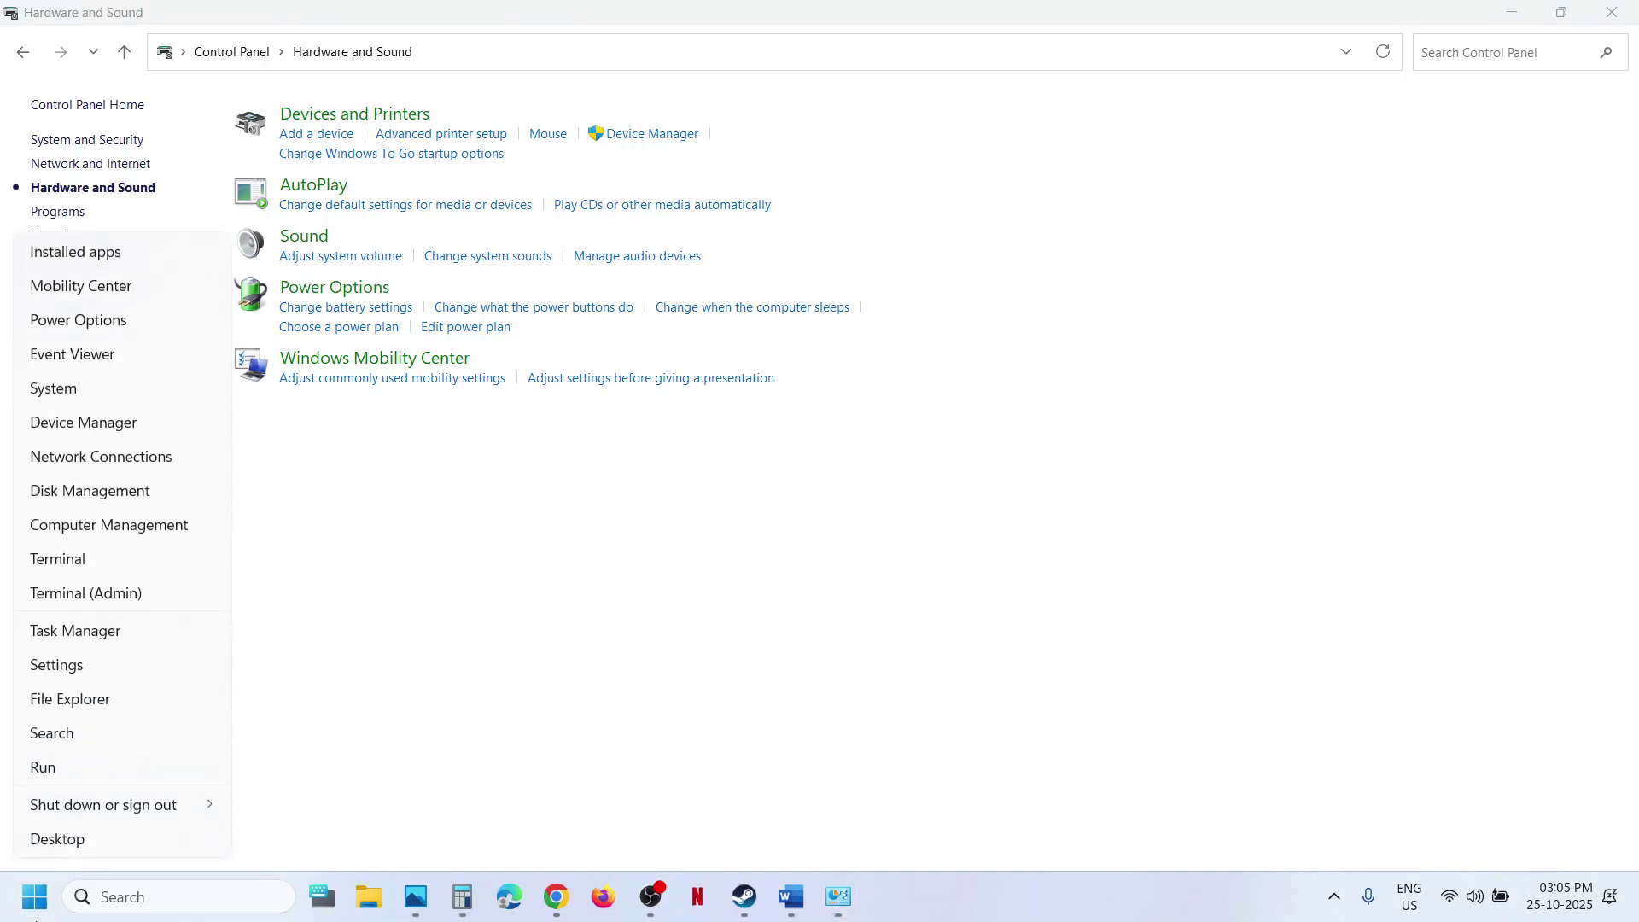
left_click(62, 424)
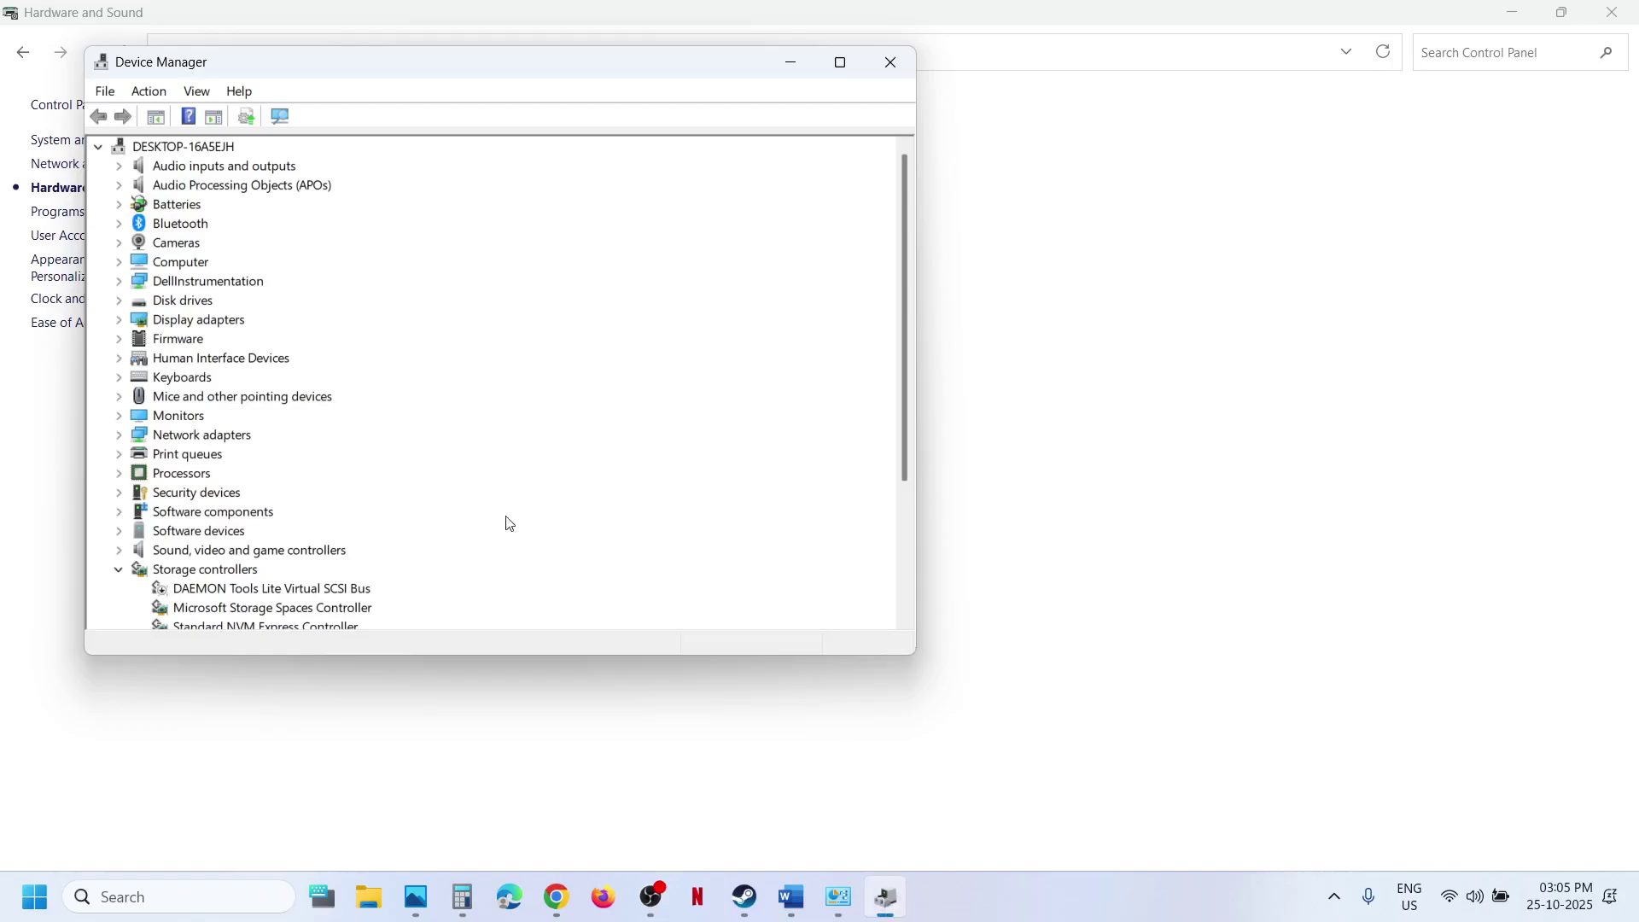
left_click(119, 554)
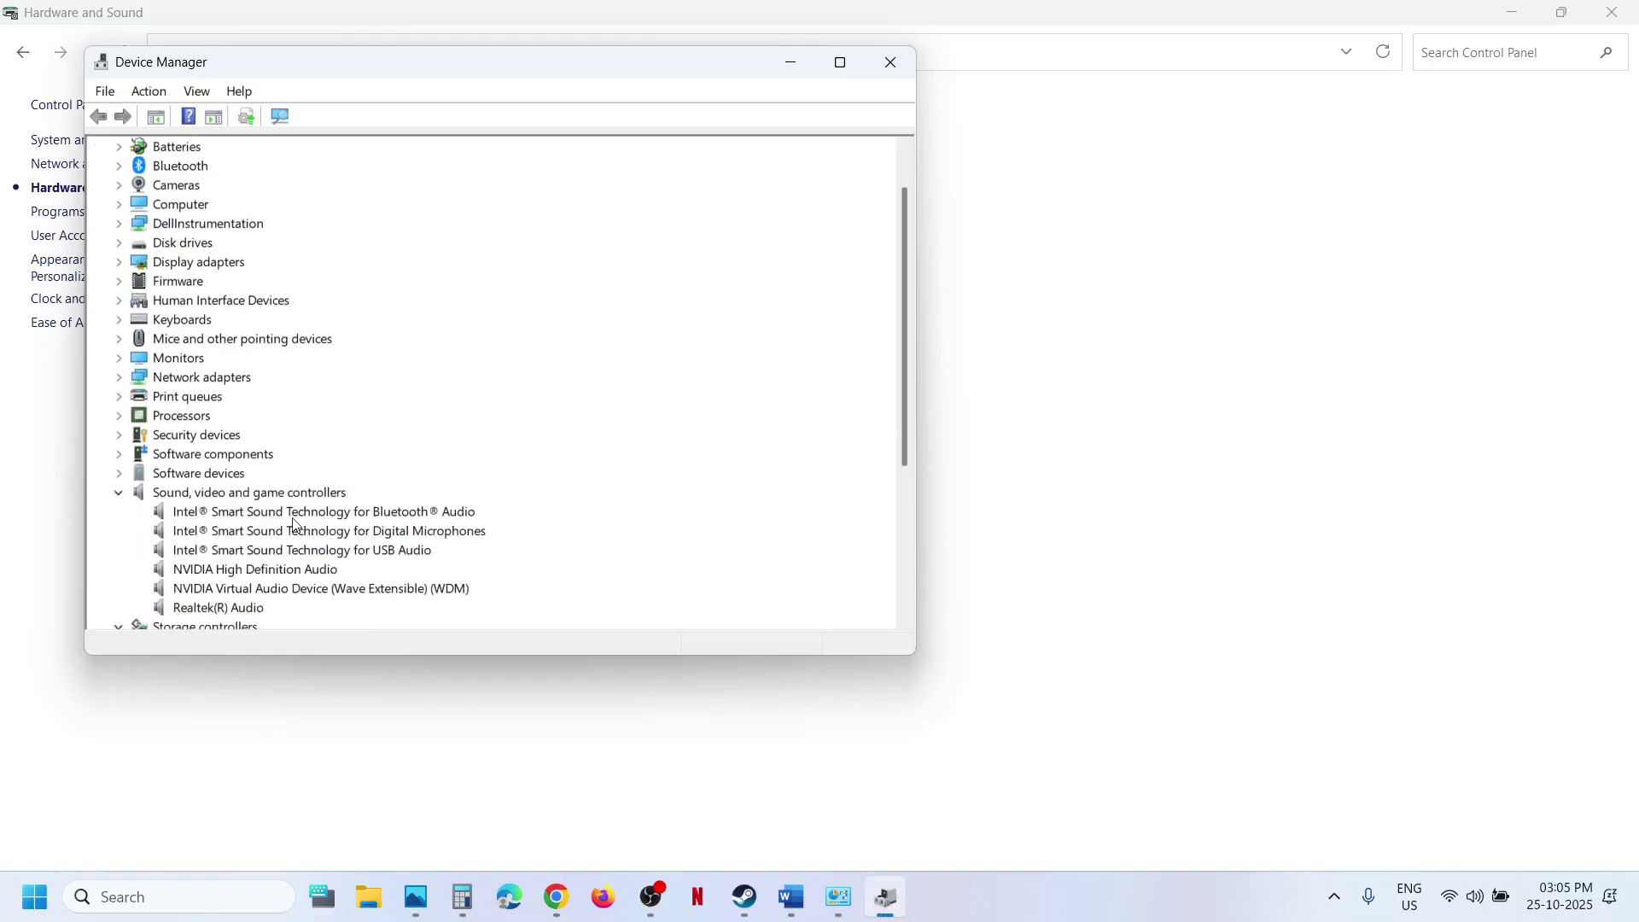
scroll(298, 525, "down", 2)
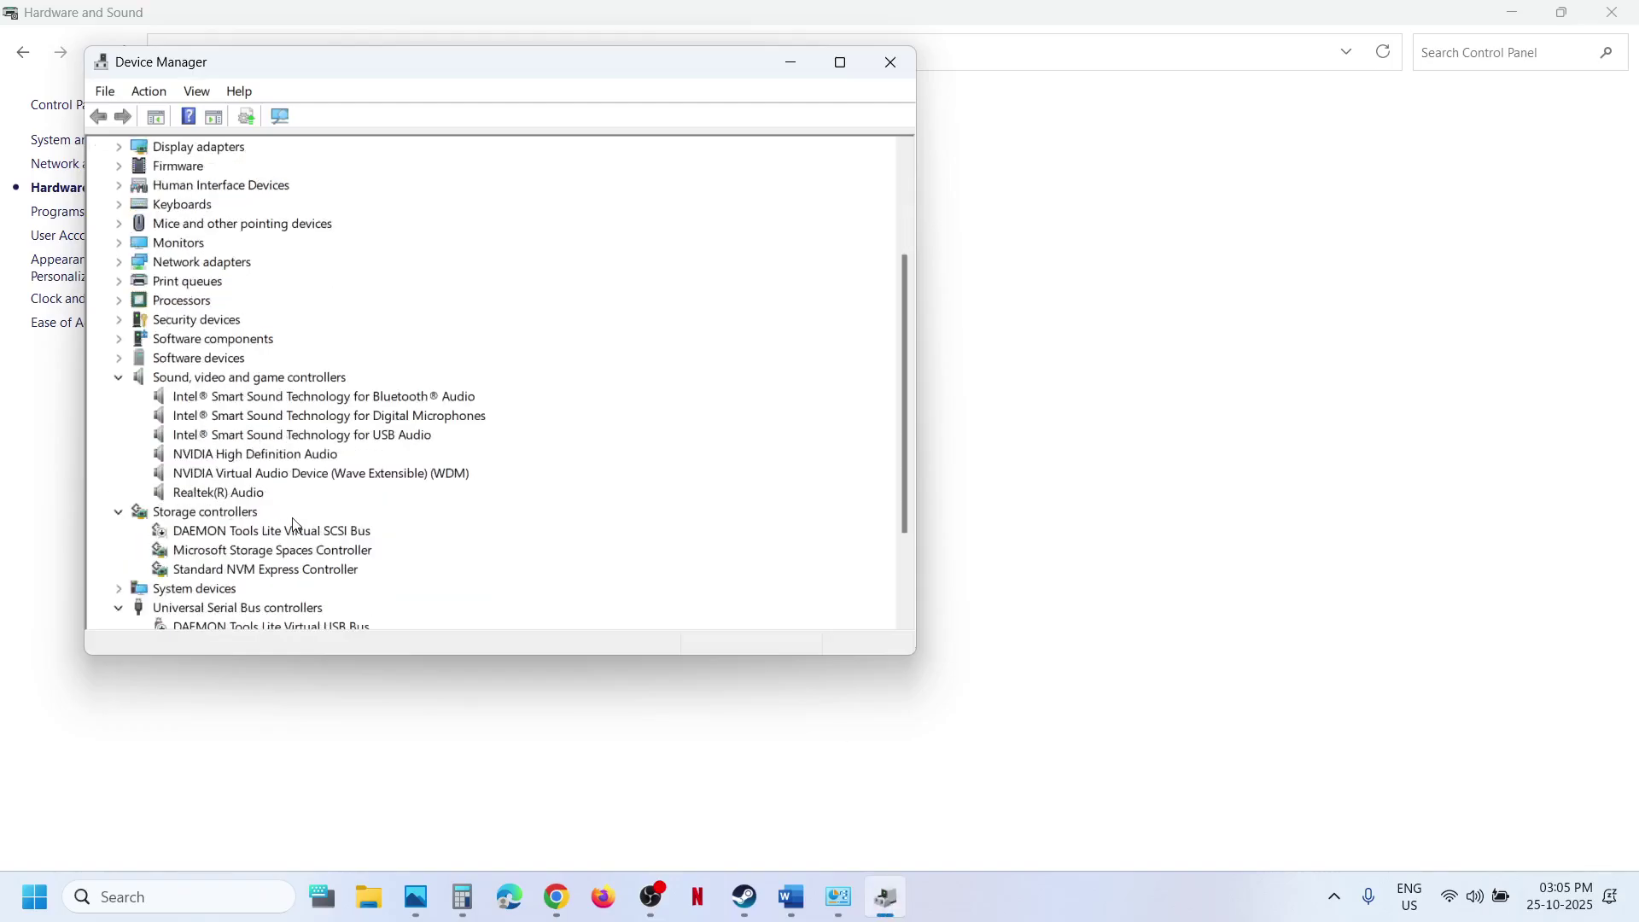
right_click(261, 459)
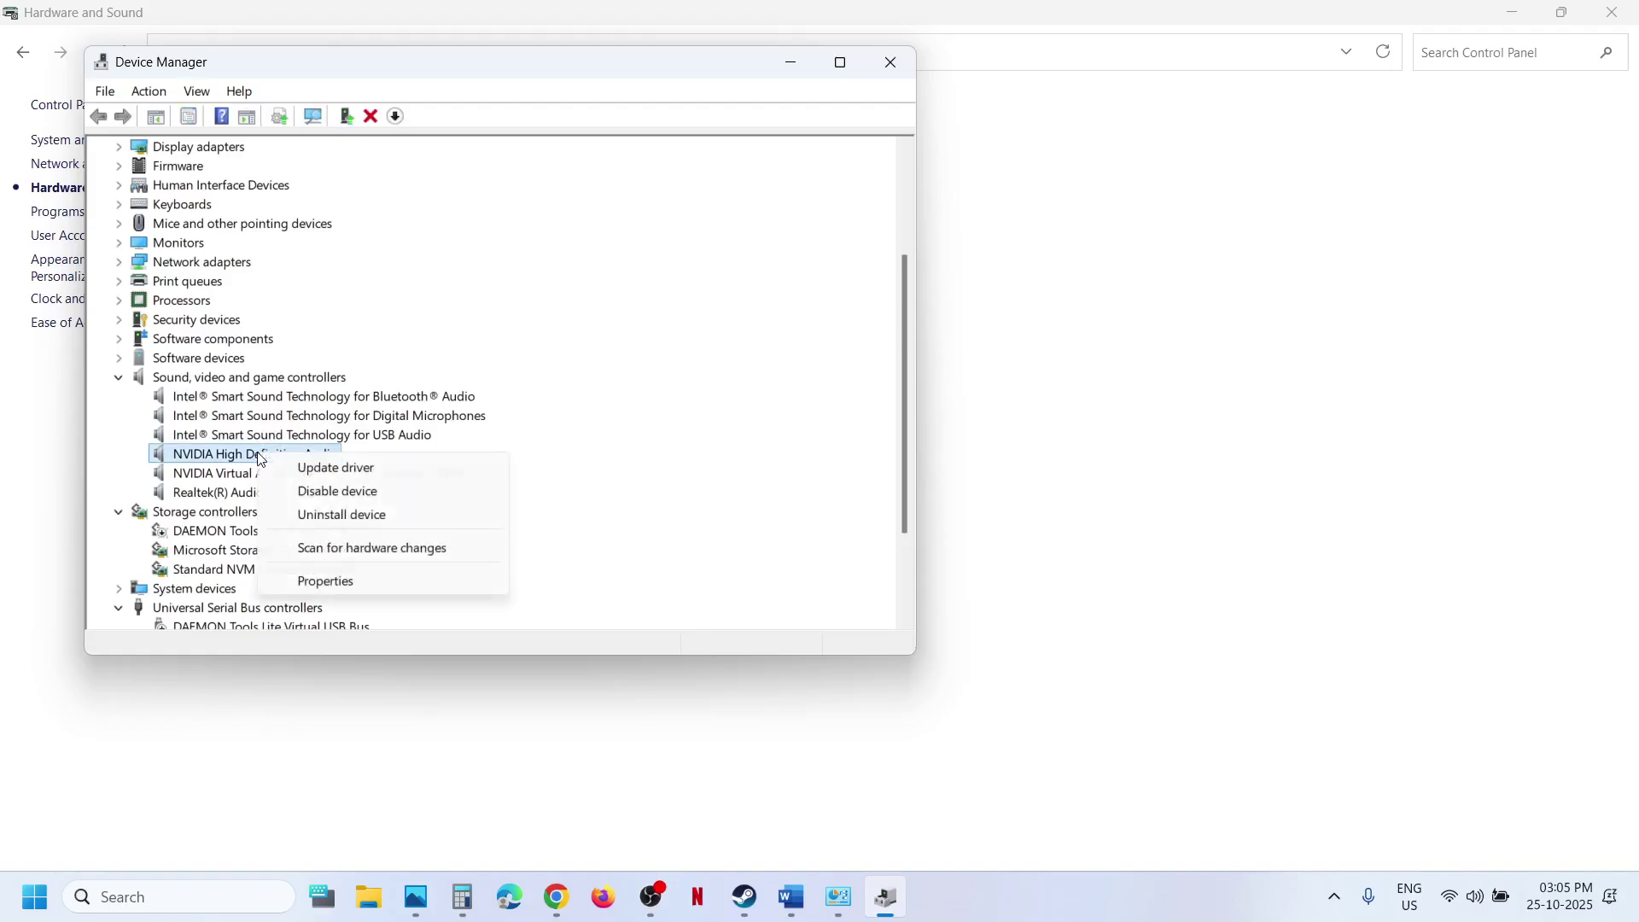
left_click(552, 464)
left_click(197, 500)
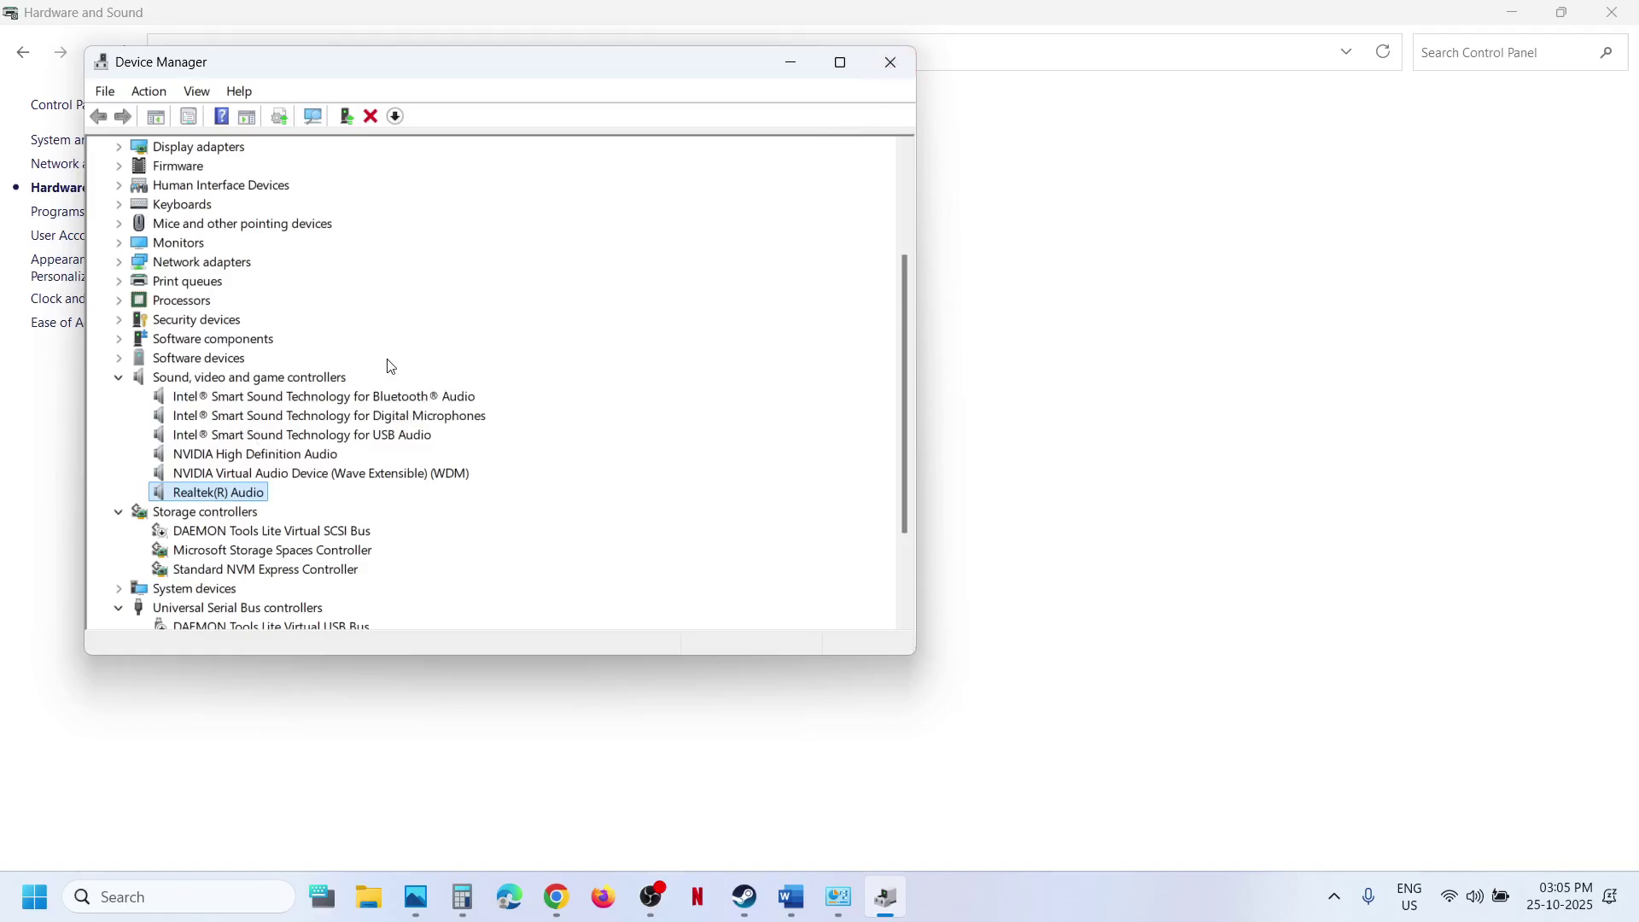
left_click(886, 62)
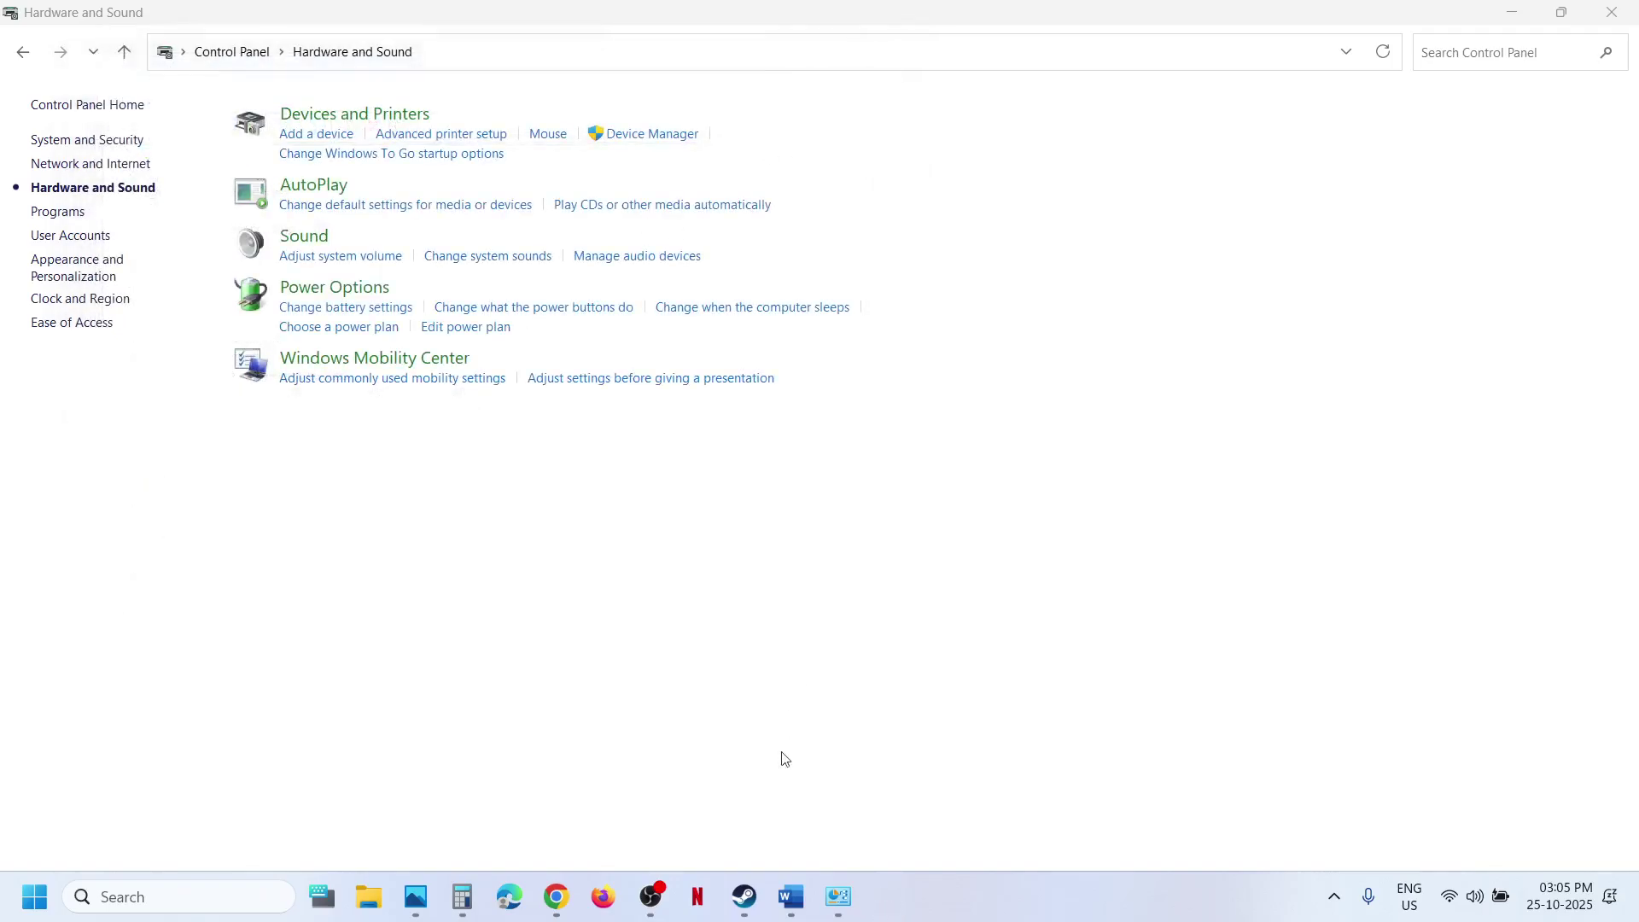
Switch to the Word troubleshooting document, read Step 8 about Handsfree Telephony, and copy its shell command
left_click(791, 896)
scroll(694, 531, "down", 5)
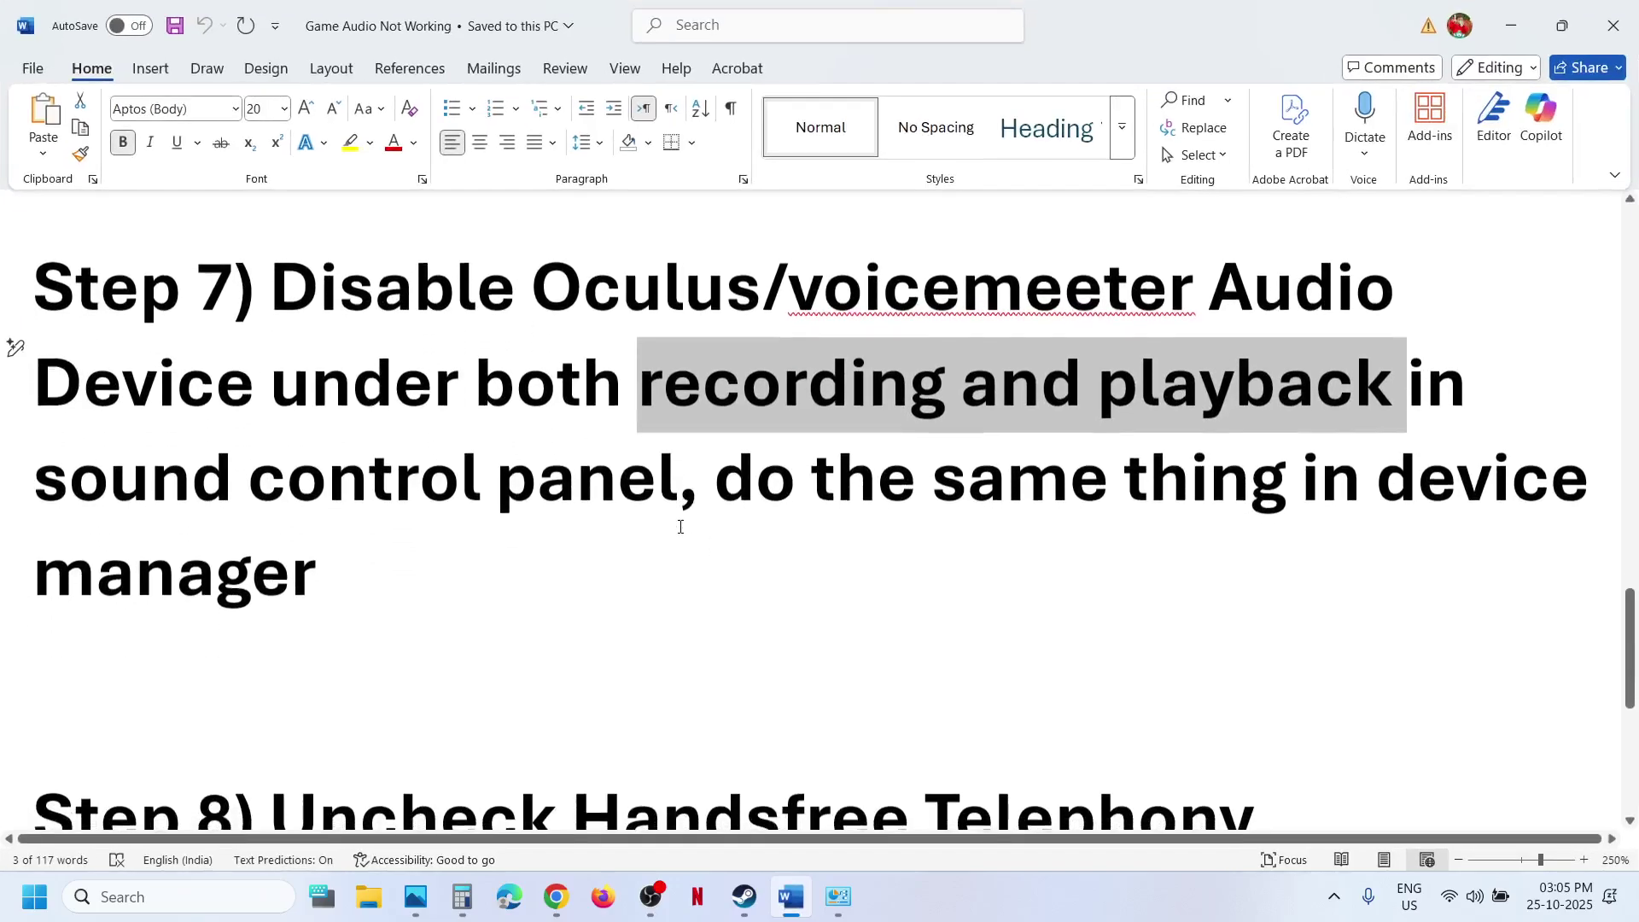
scroll(680, 527, "down", 1)
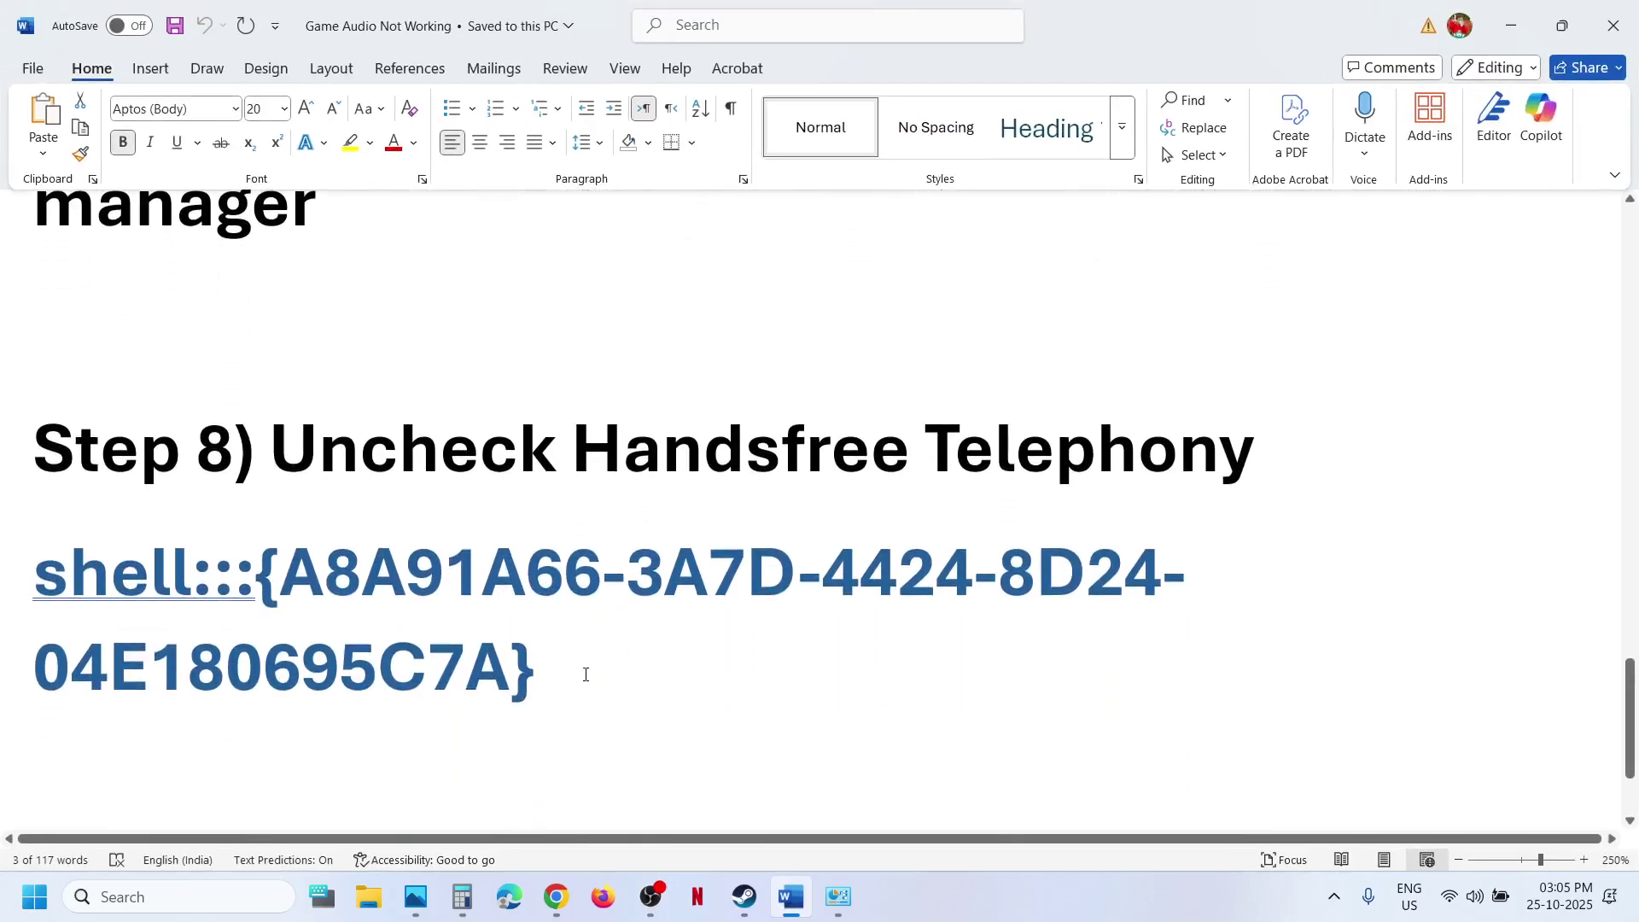
triple_click(221, 572)
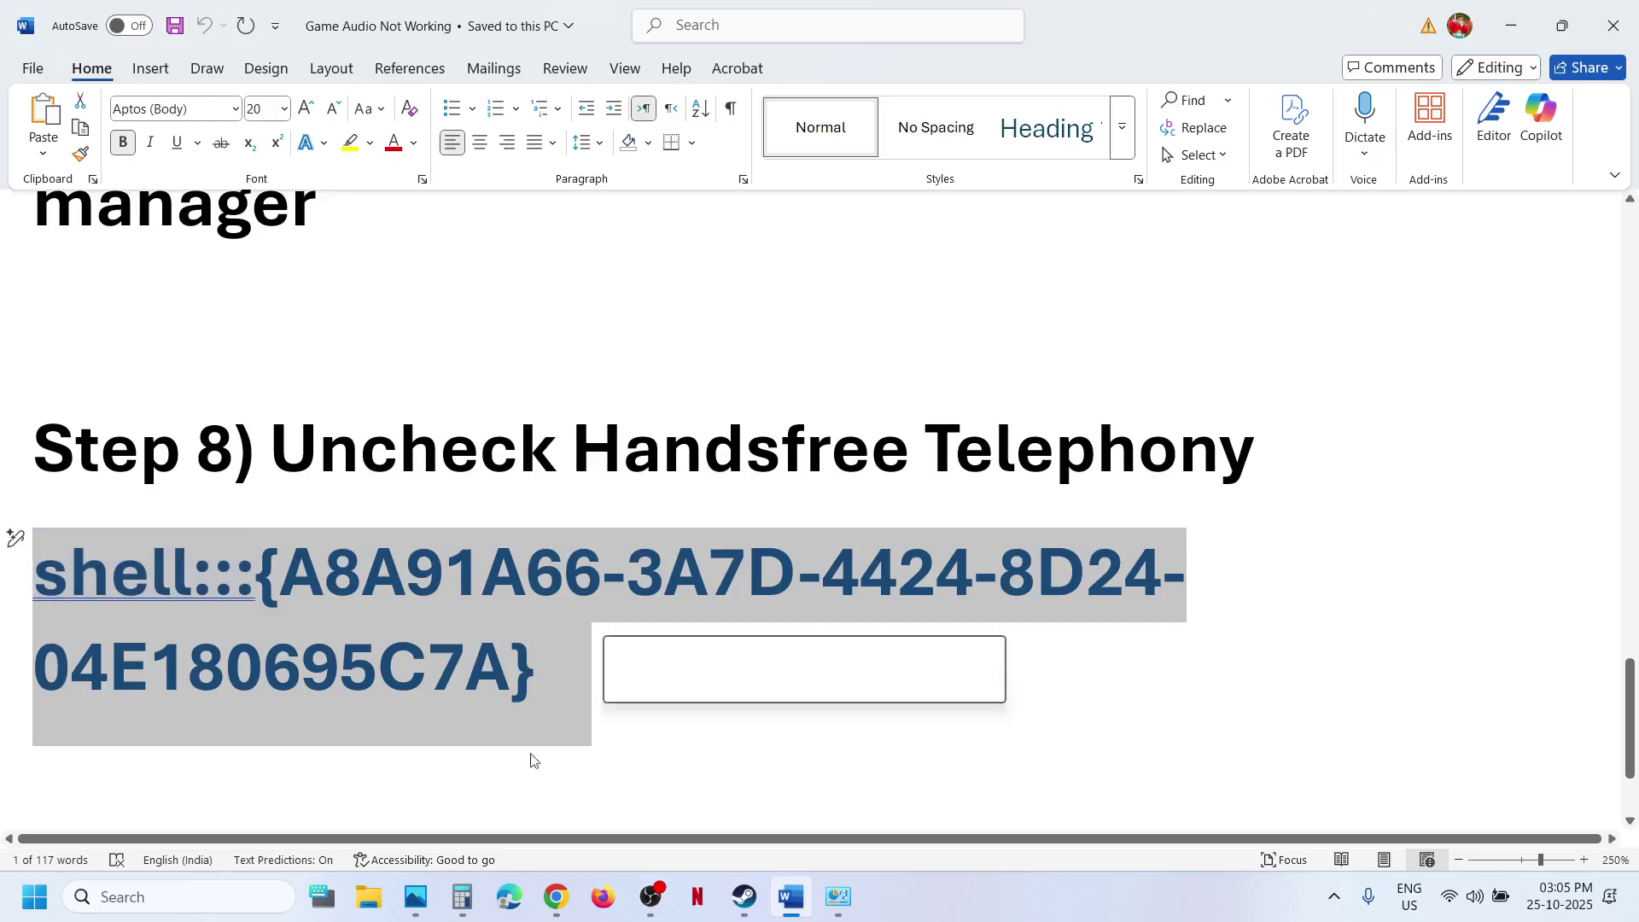
Open Devices and Printers by running shell:::{A8A91A66-3A7D-4424-8D24-04E180695C7A} in the Run dialog
left_click(198, 896)
type("run")
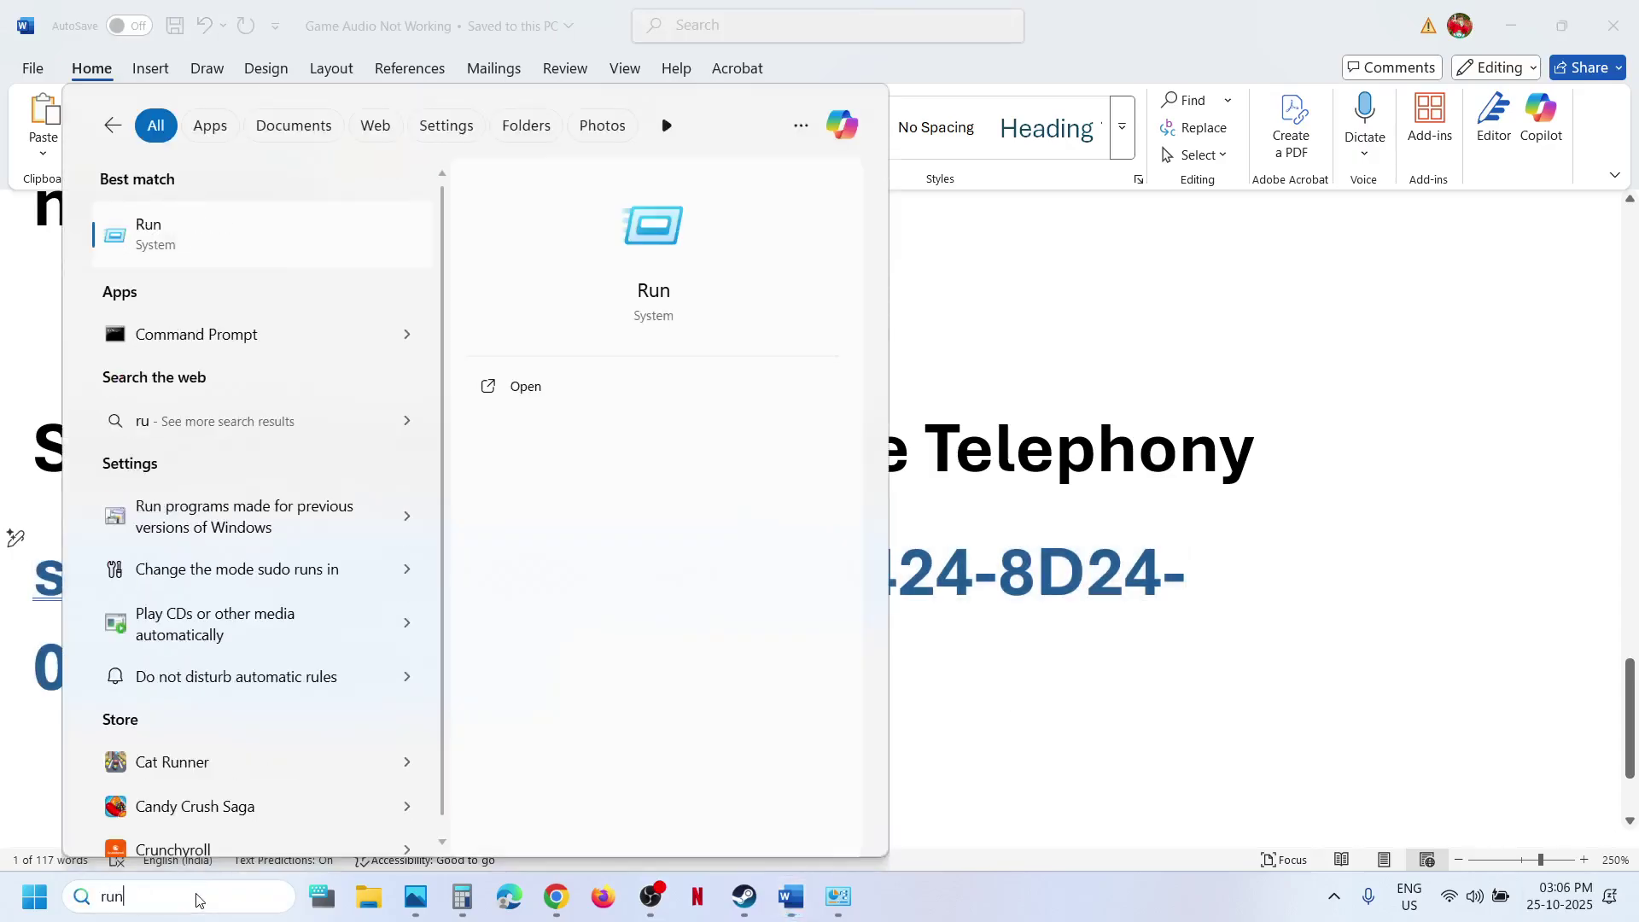
key("Return")
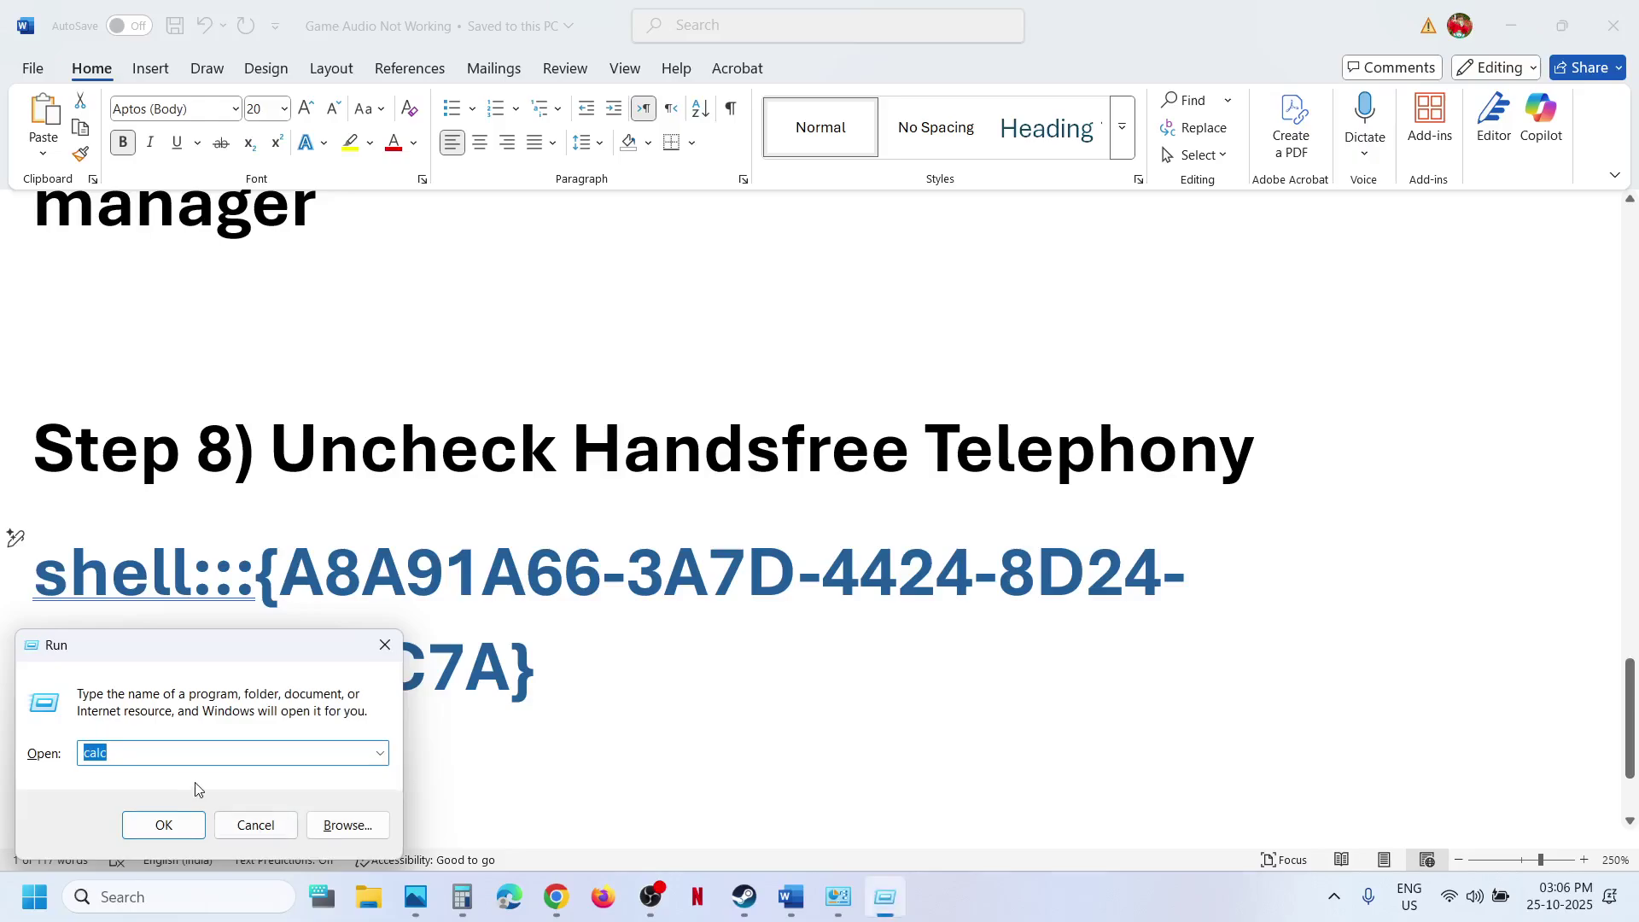
type("shell:::{A8A91A66-3A7D-4424-8D24-04E180695C7A}")
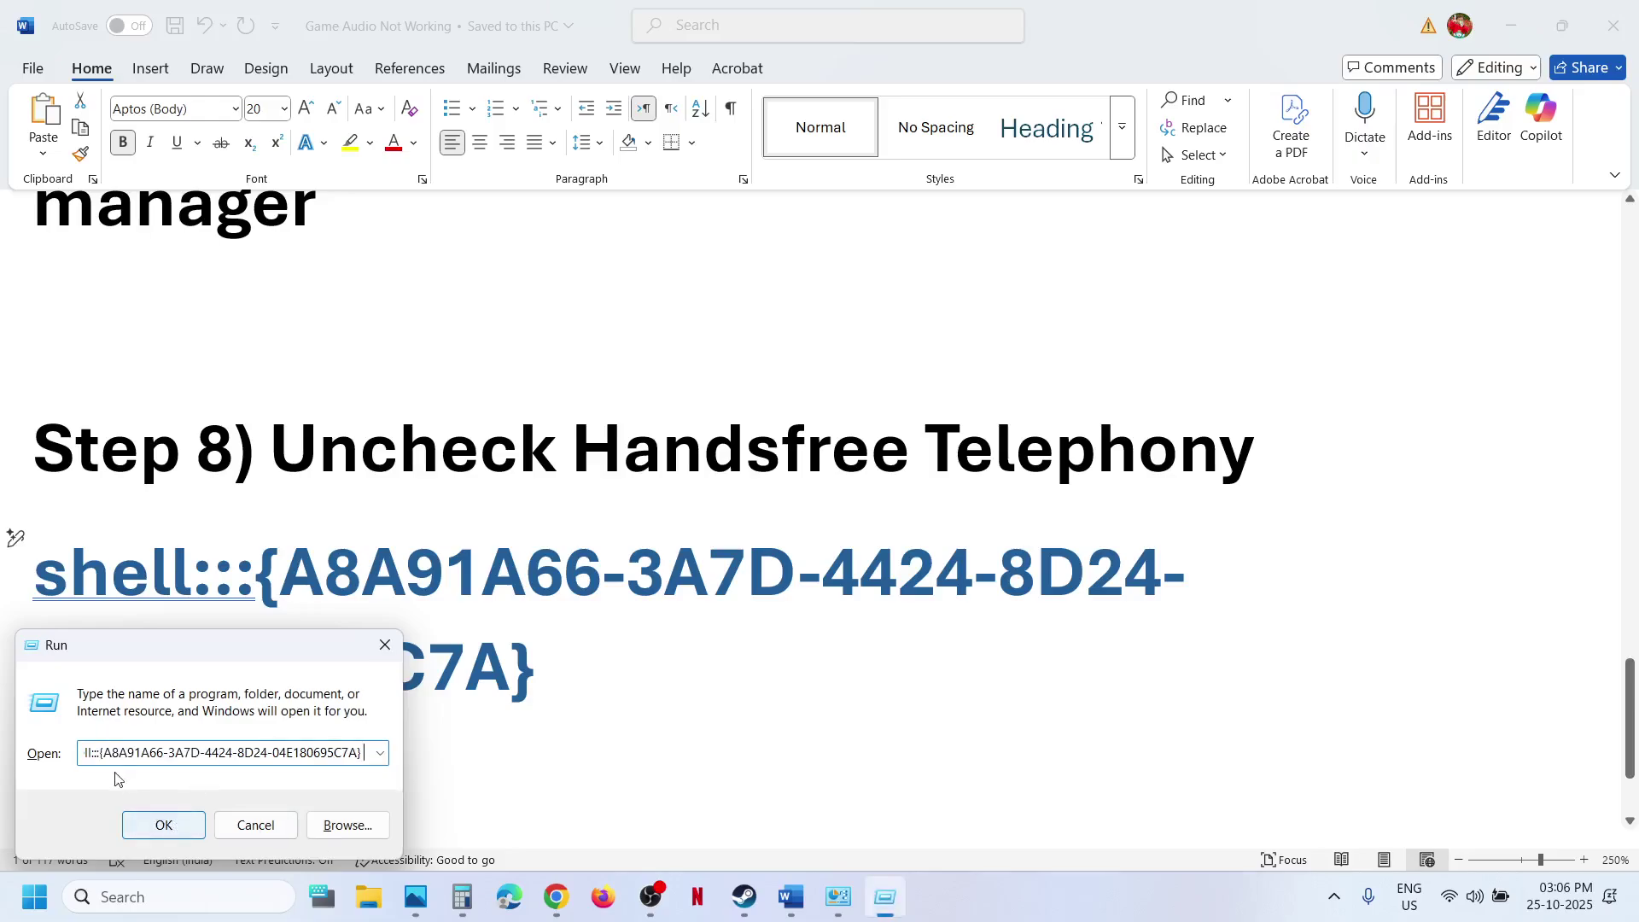
left_click(163, 826)
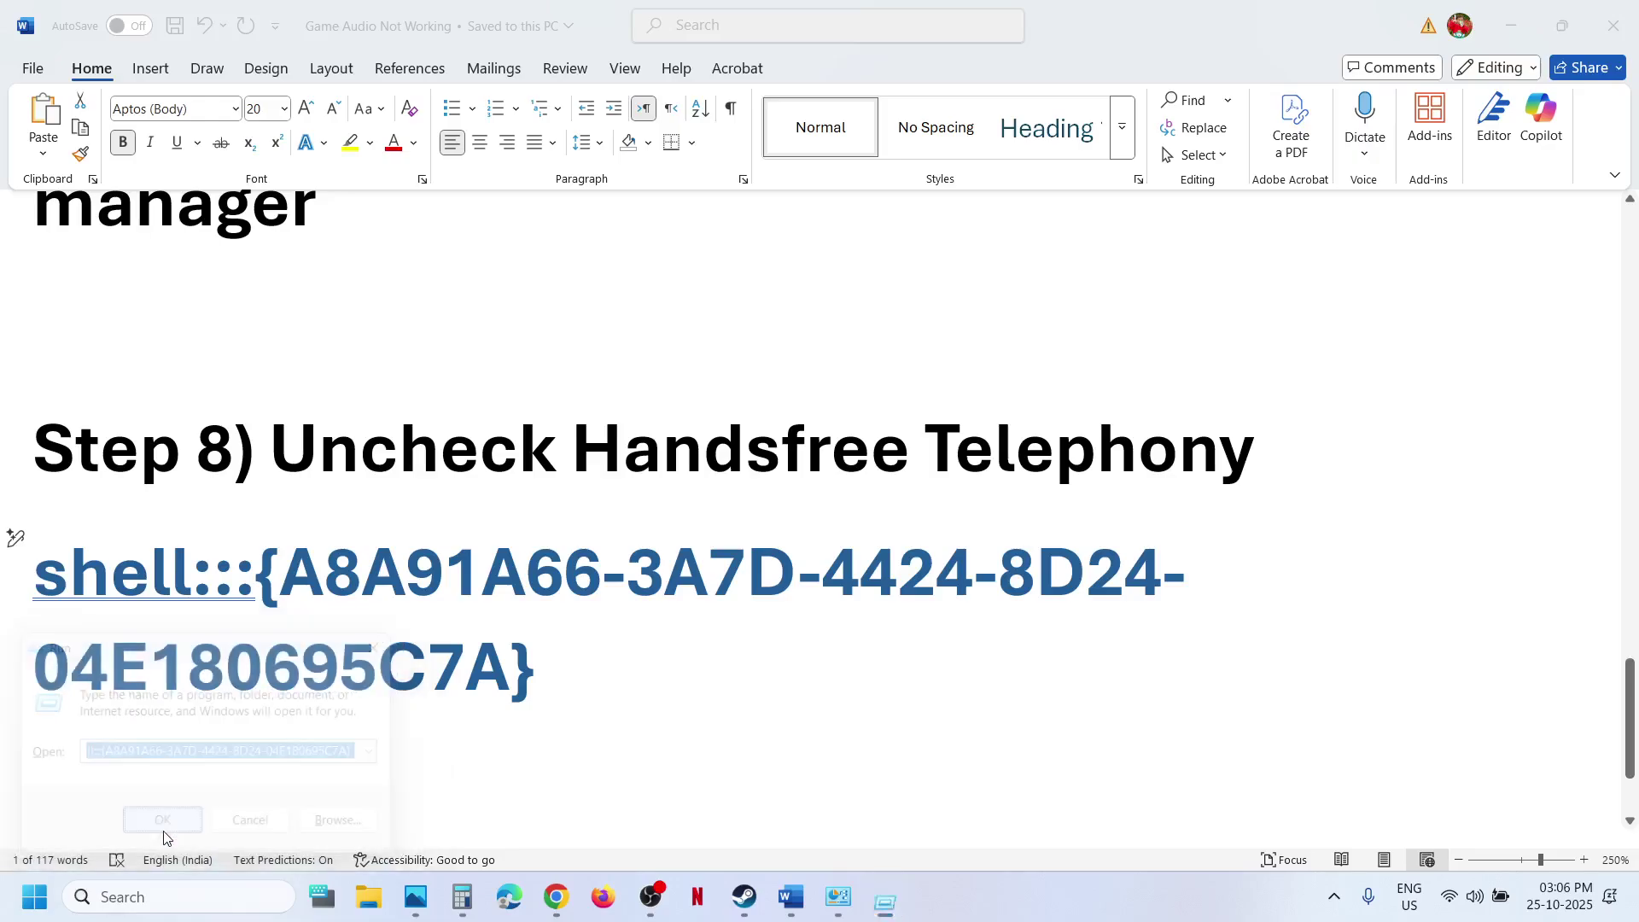
Turn on Bluetooth and return to the Devices and Printers window
left_click(1448, 900)
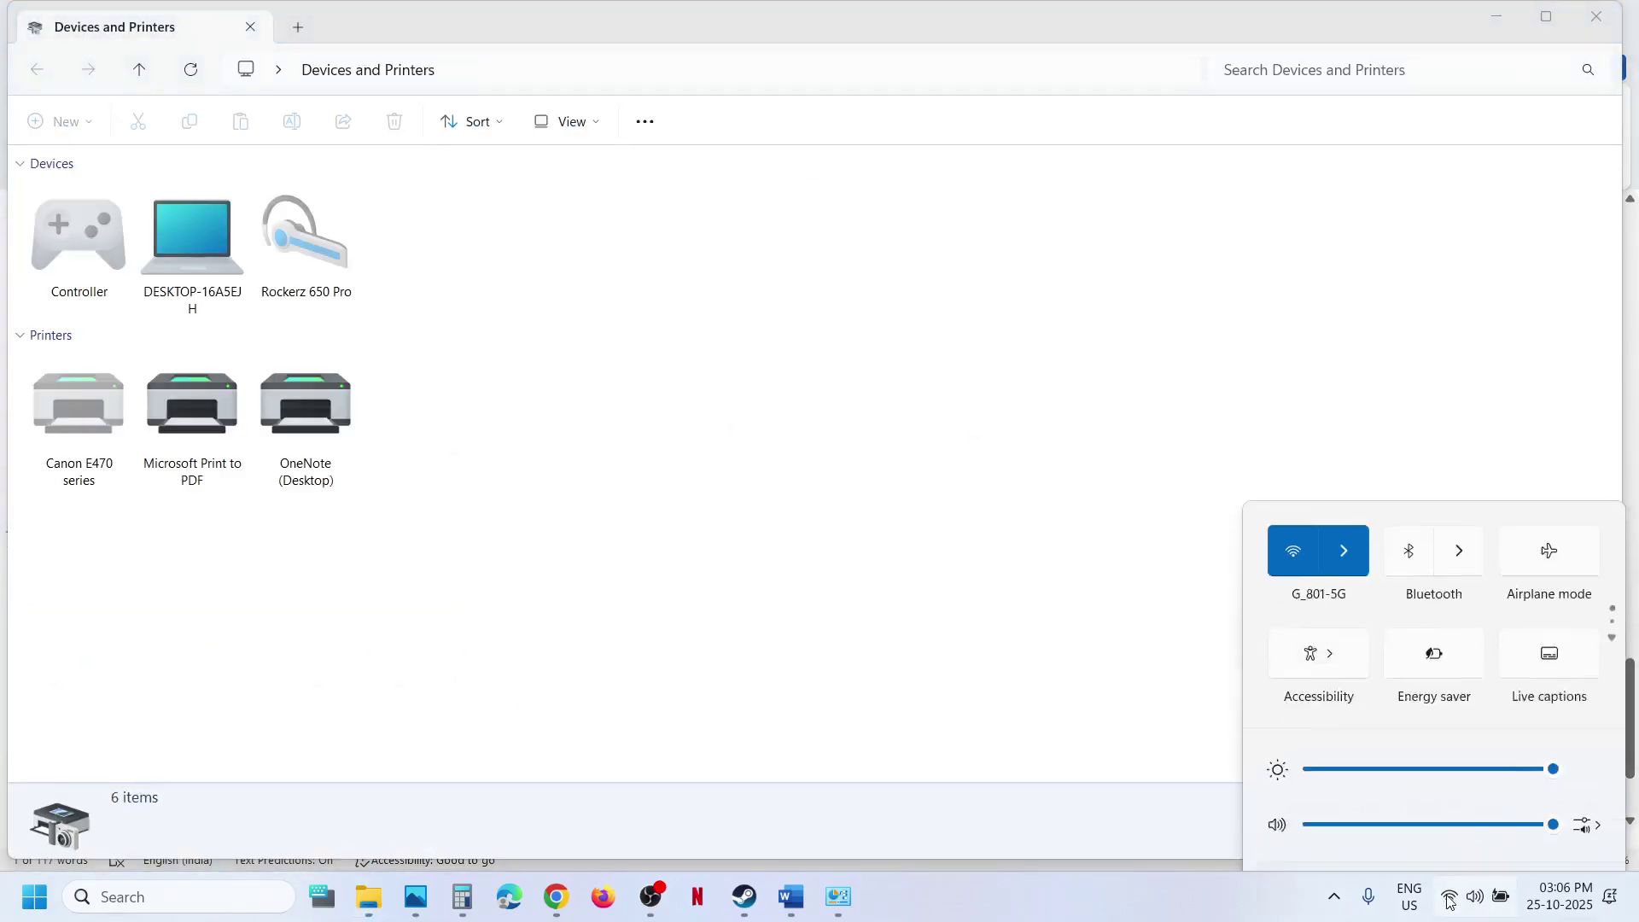
left_click(1409, 504)
left_click(867, 525)
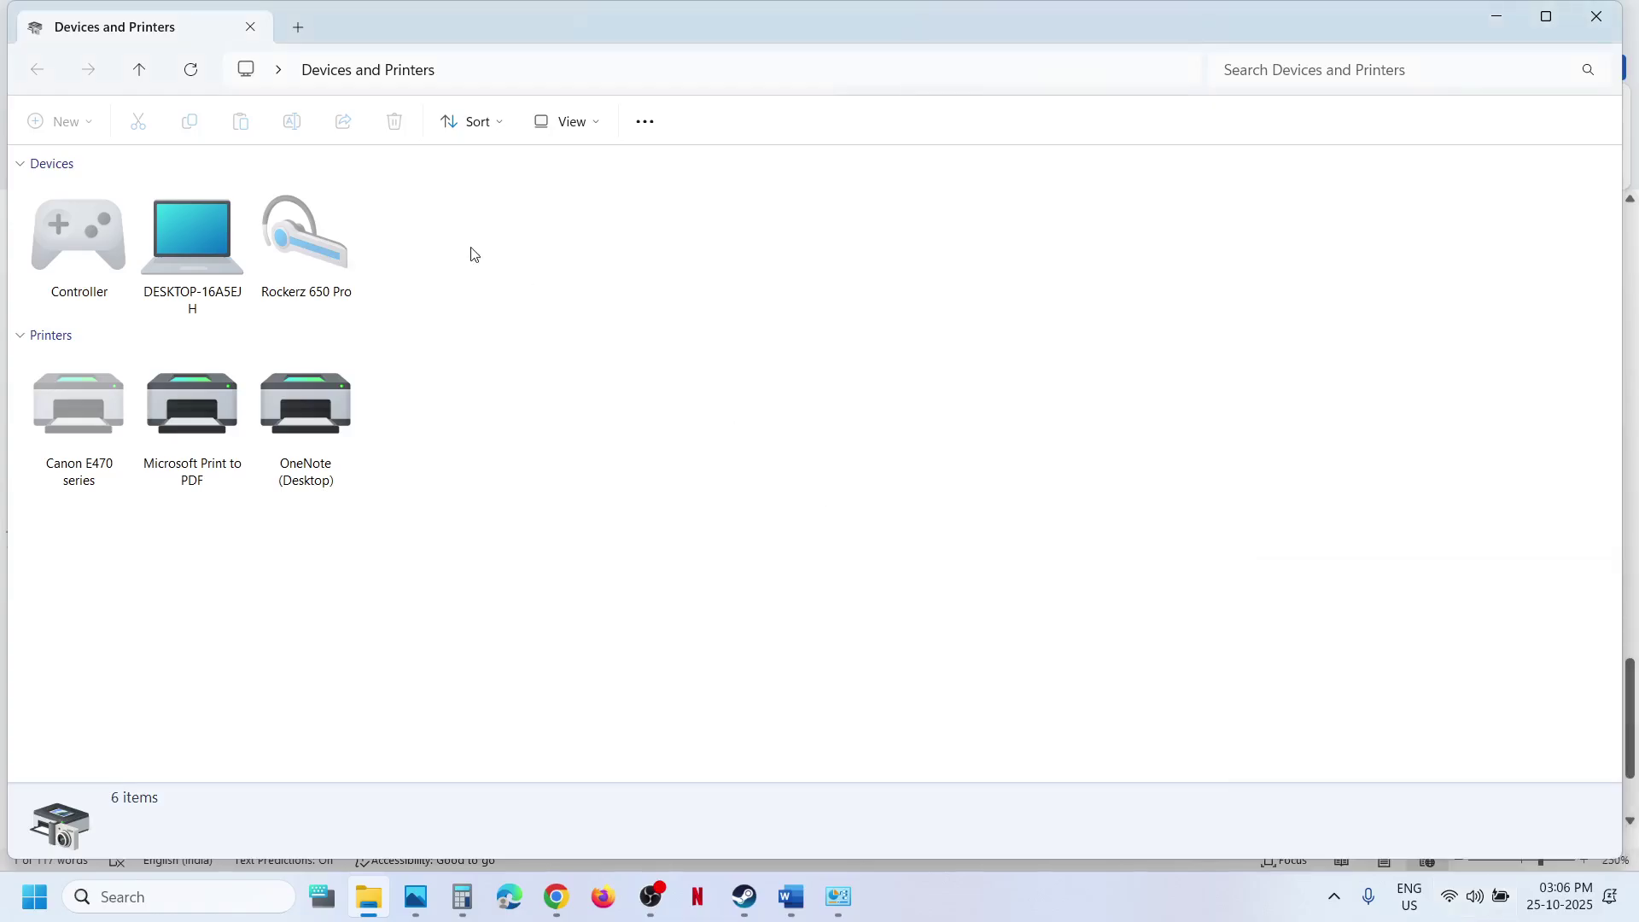
Disable the Handsfree Telephony service in the Rockerz 650 Pro headset's properties, apply the change and confirm
right_click(304, 253)
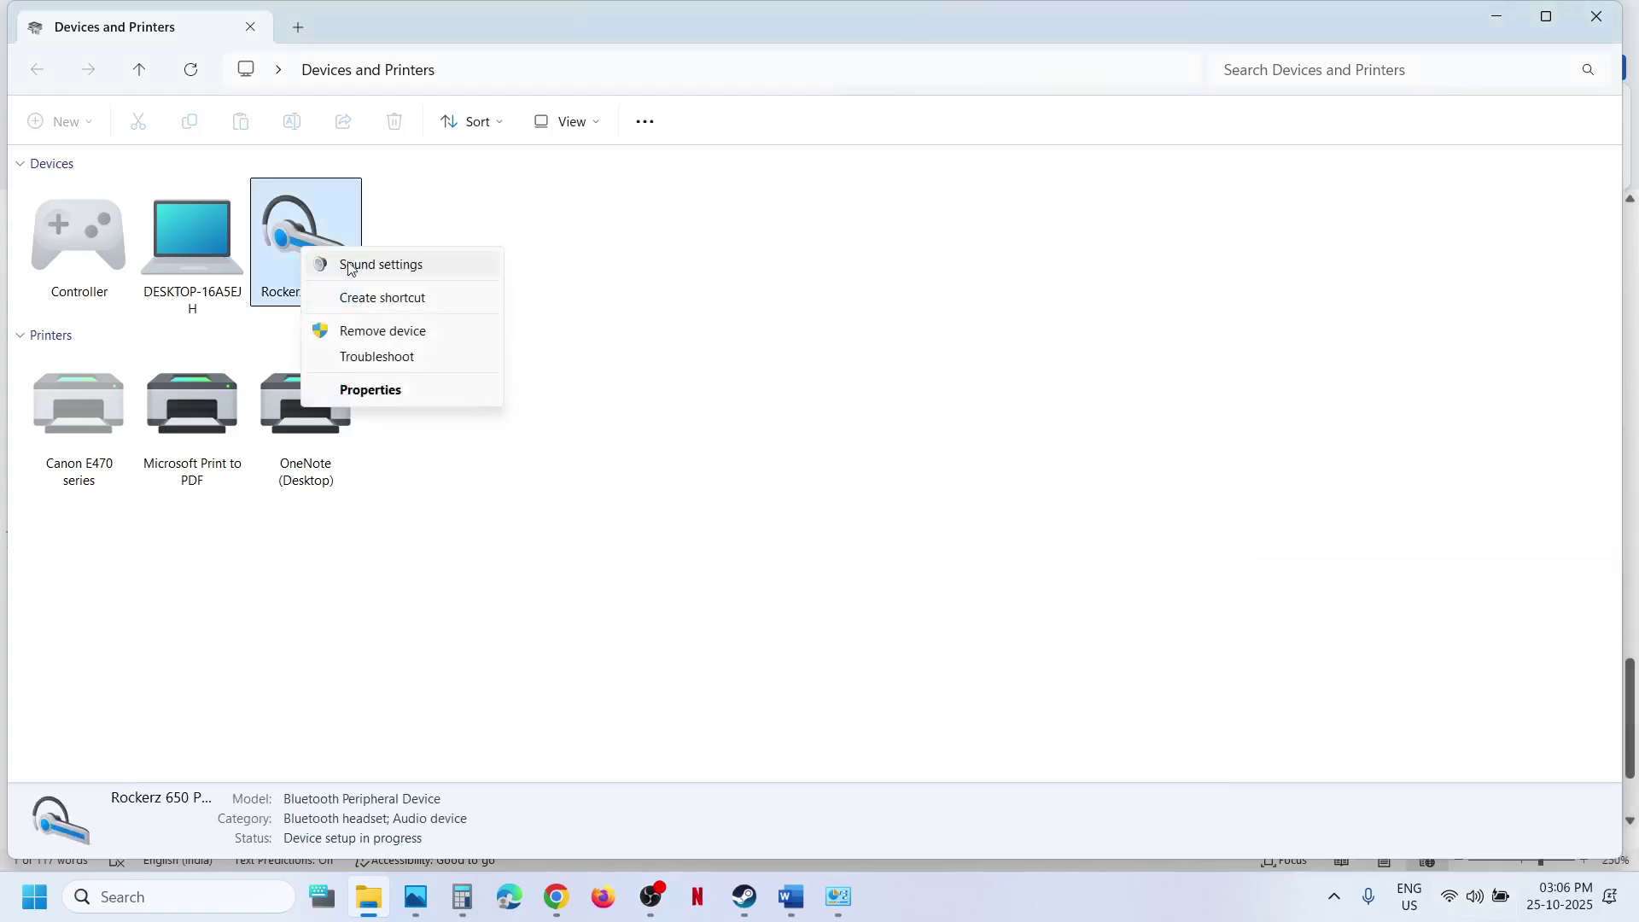
left_click(373, 393)
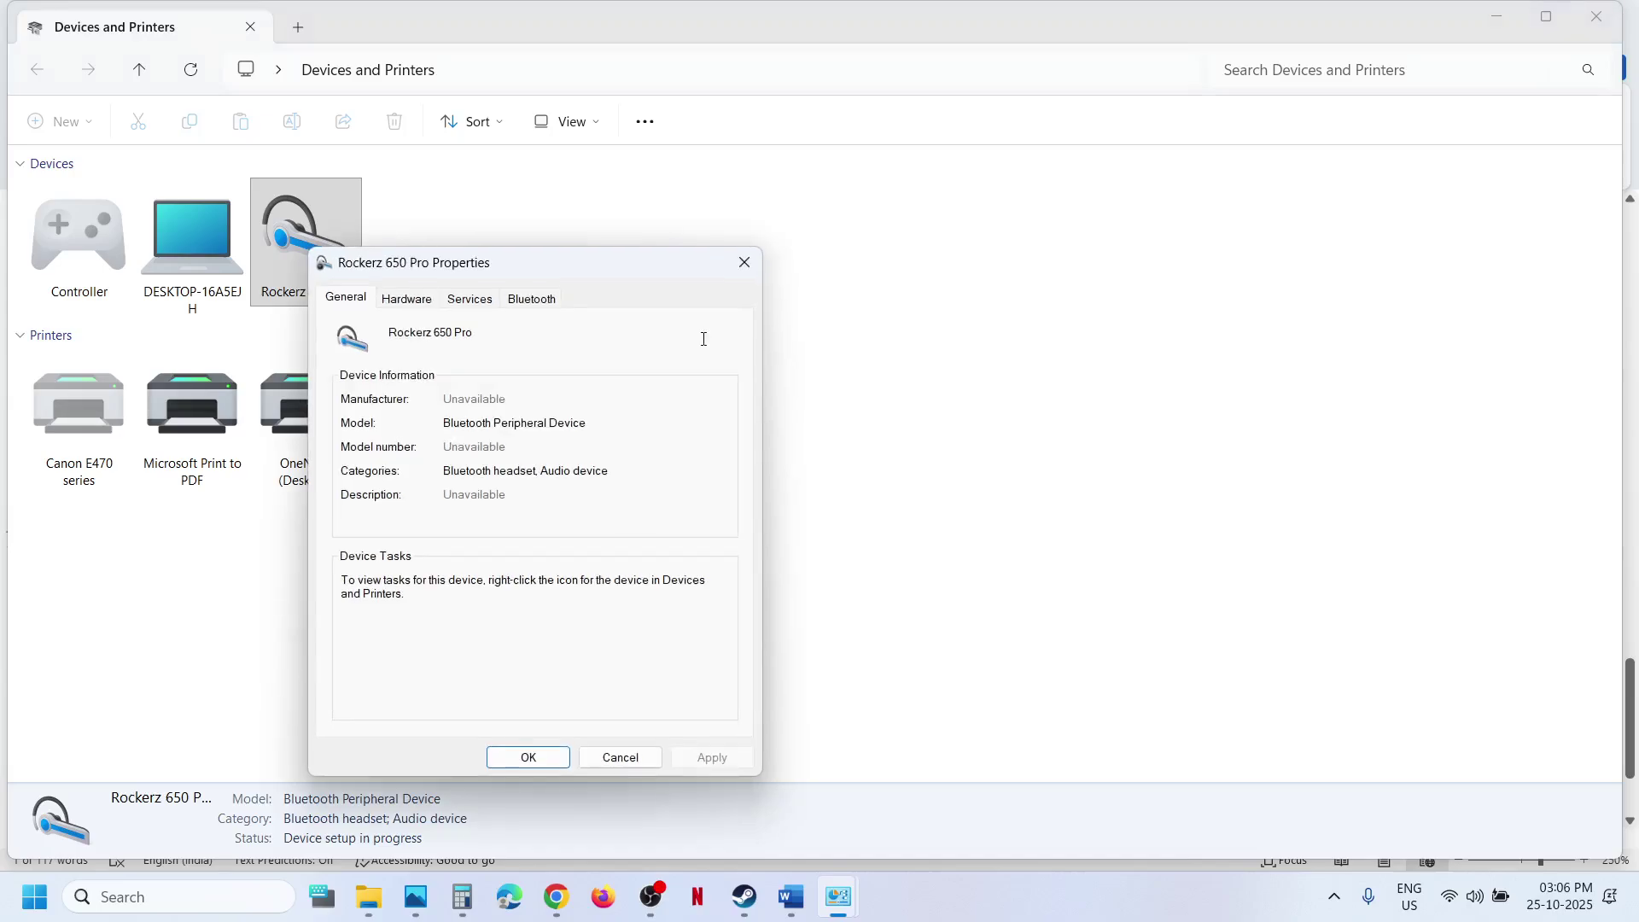
left_click(469, 298)
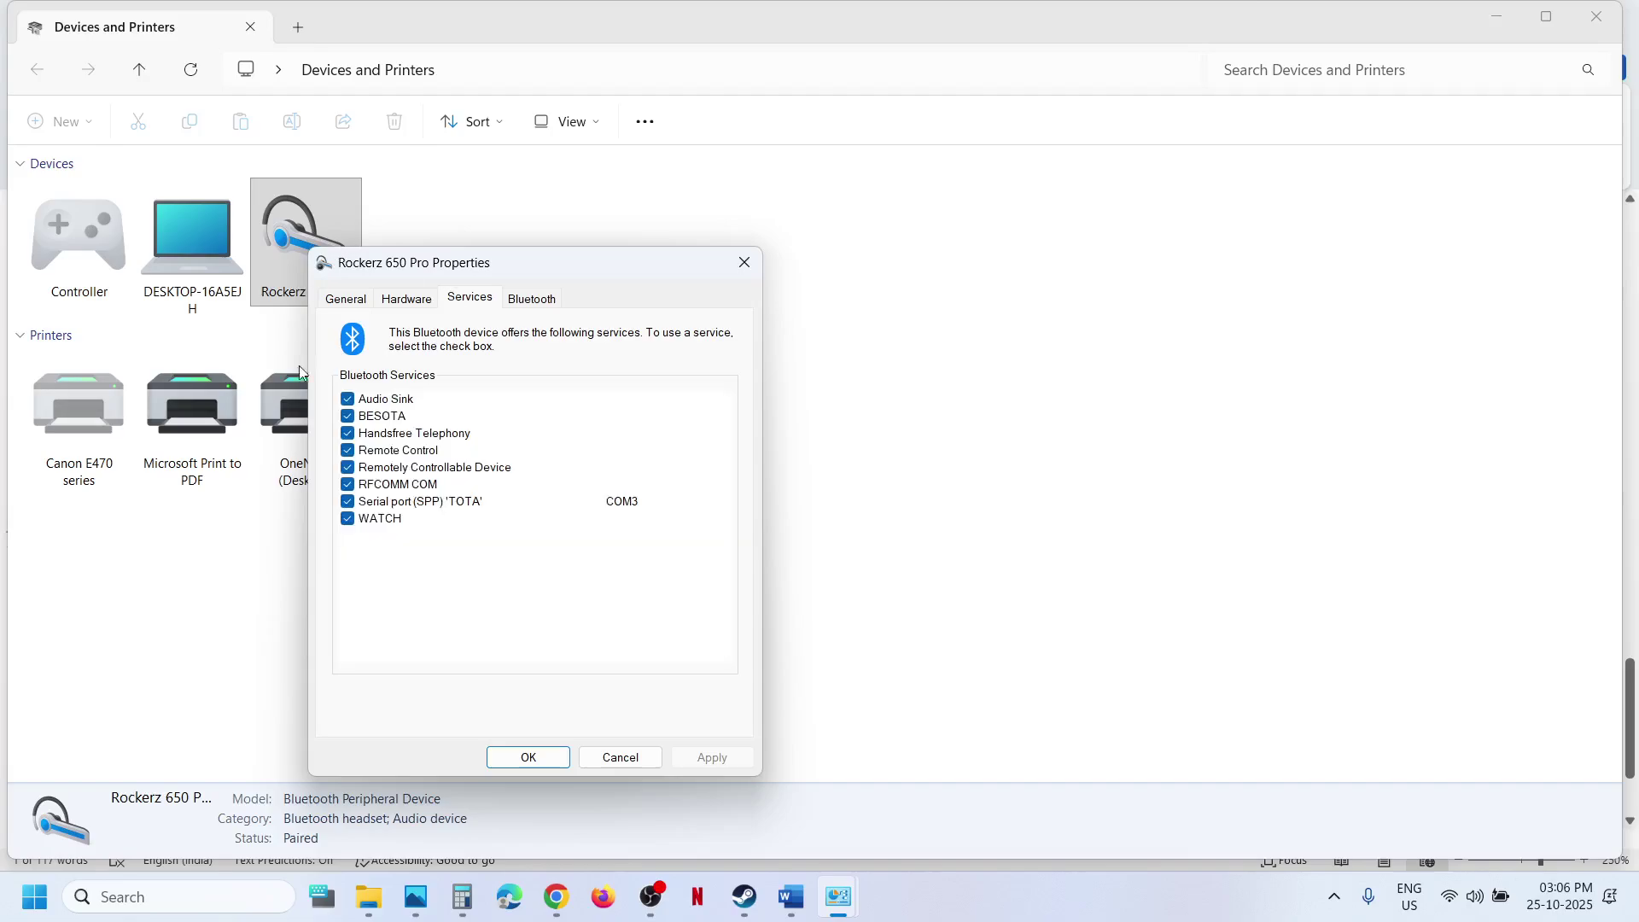
left_click(348, 435)
left_click(716, 757)
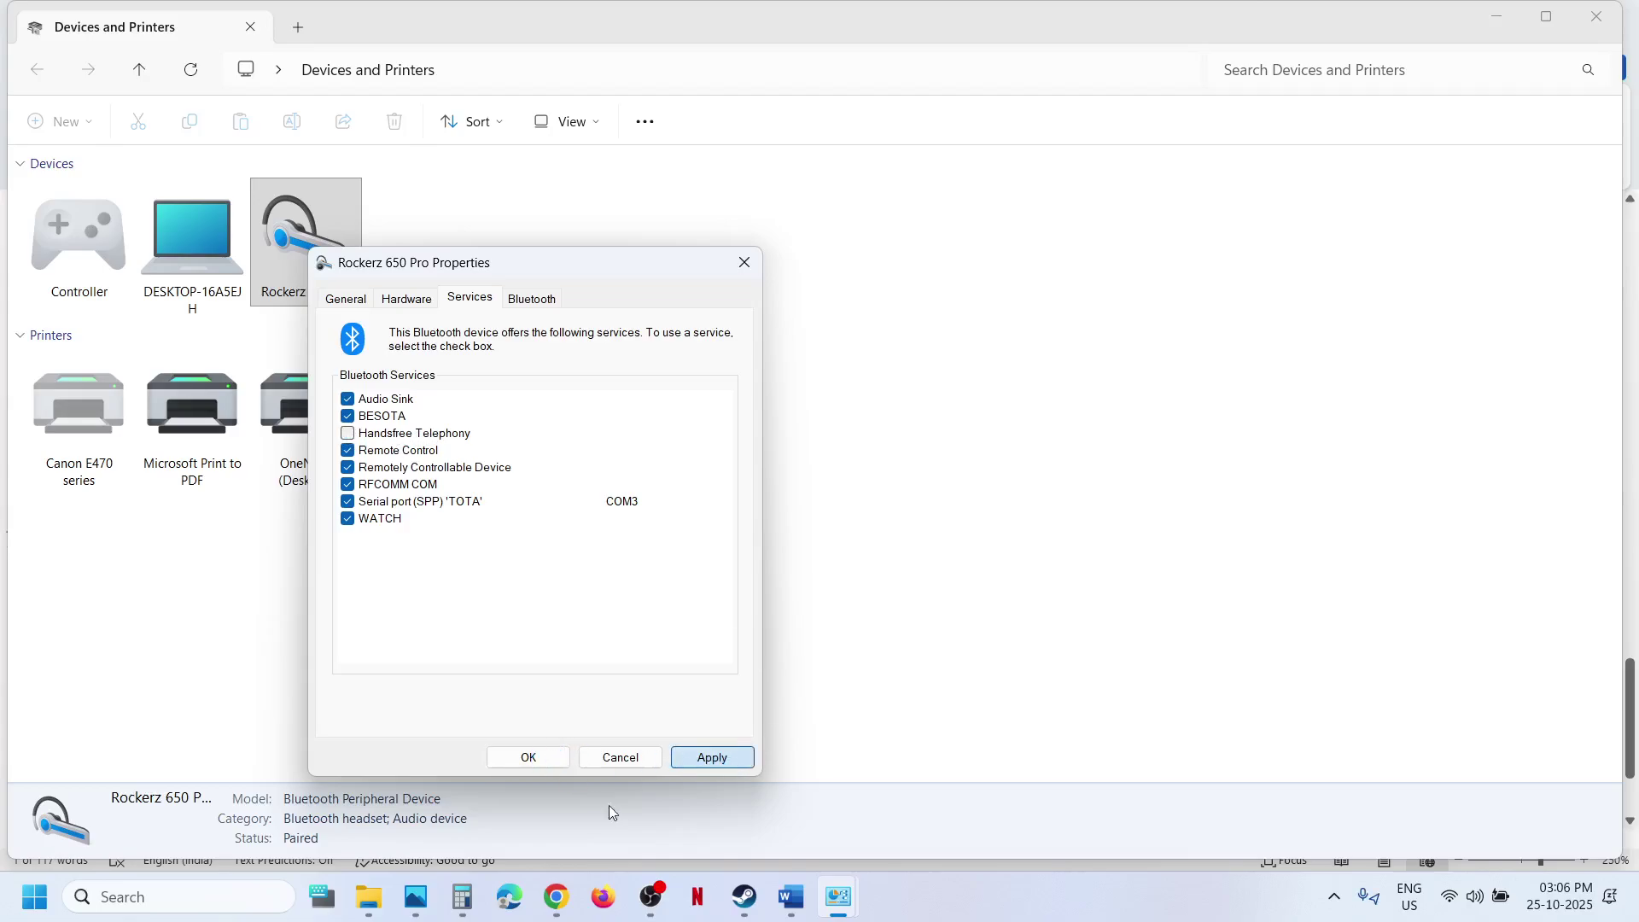
left_click(744, 896)
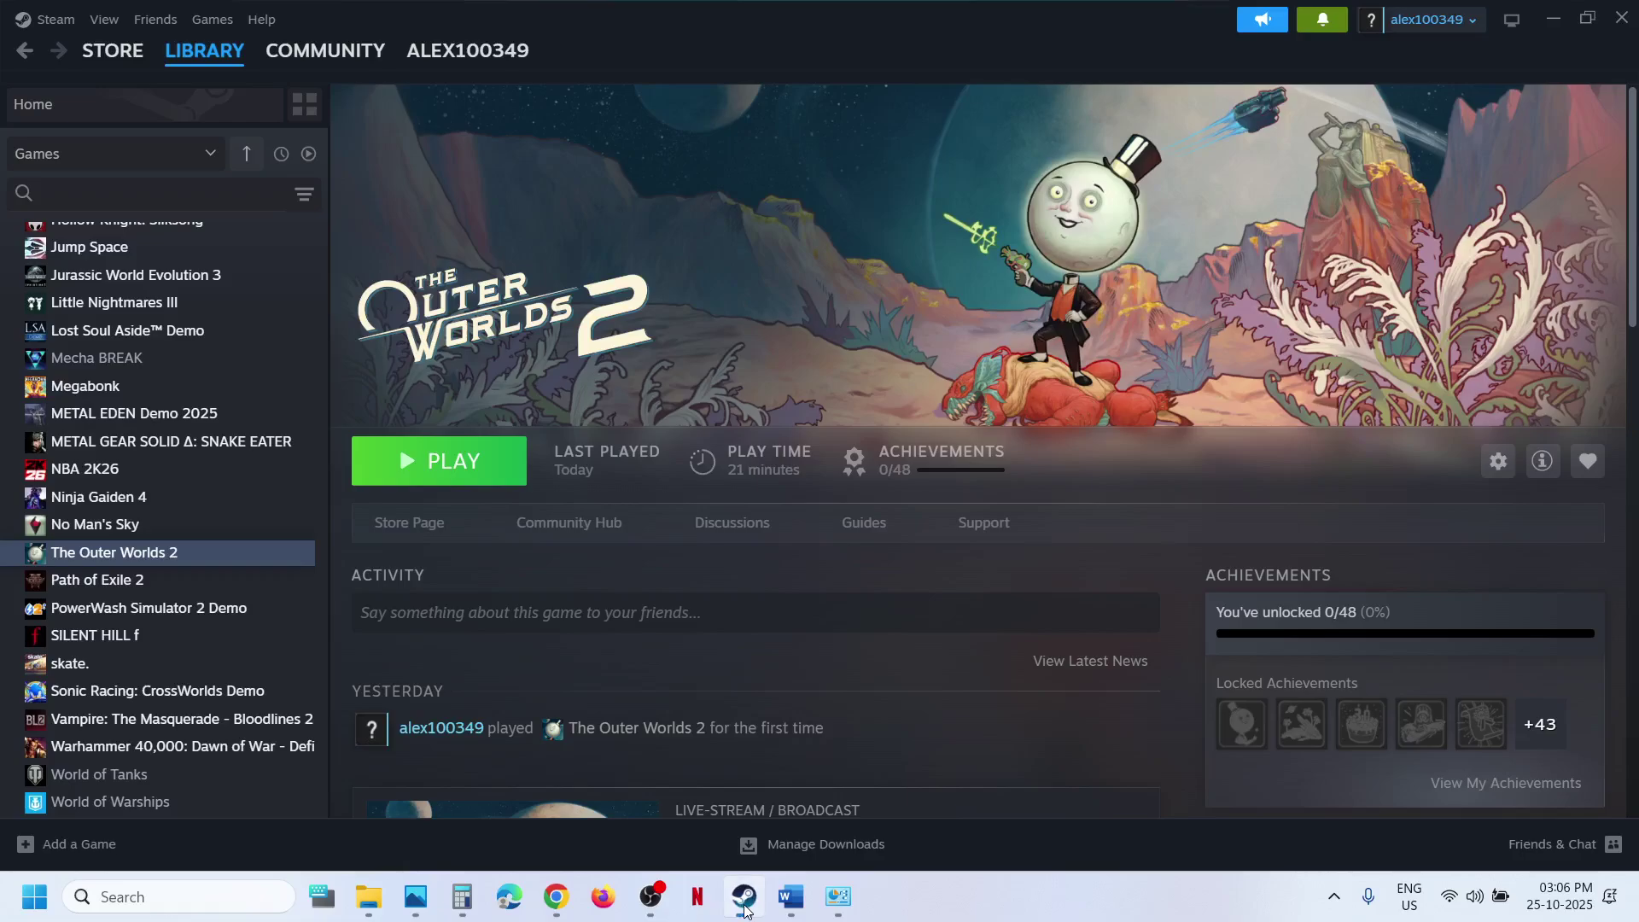
left_click(744, 907)
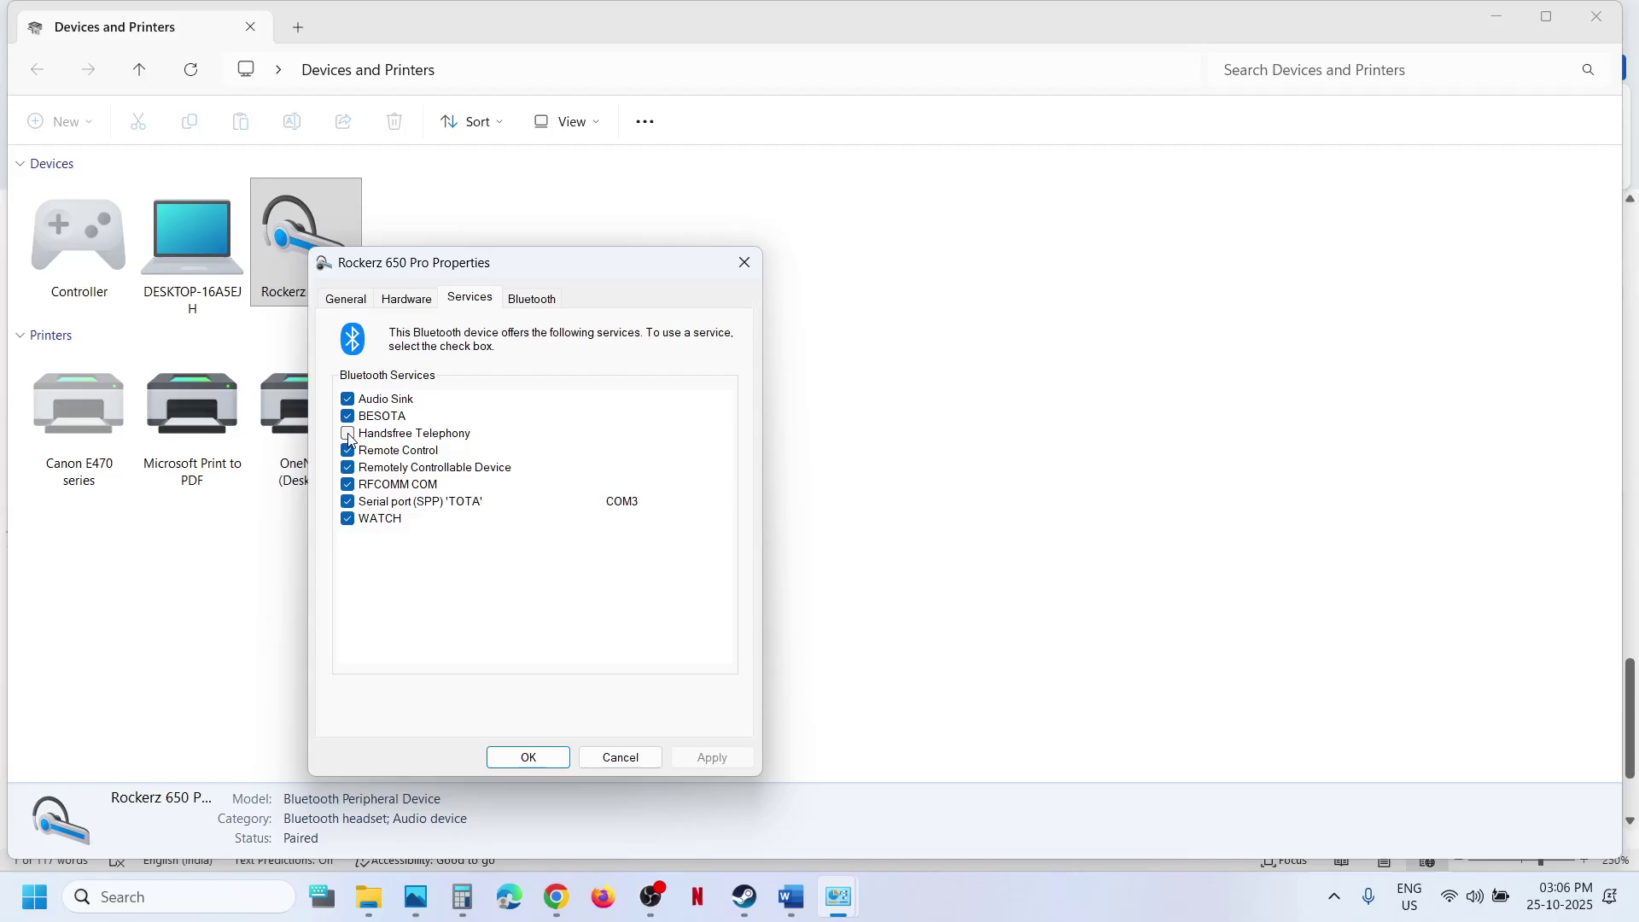
left_click(549, 767)
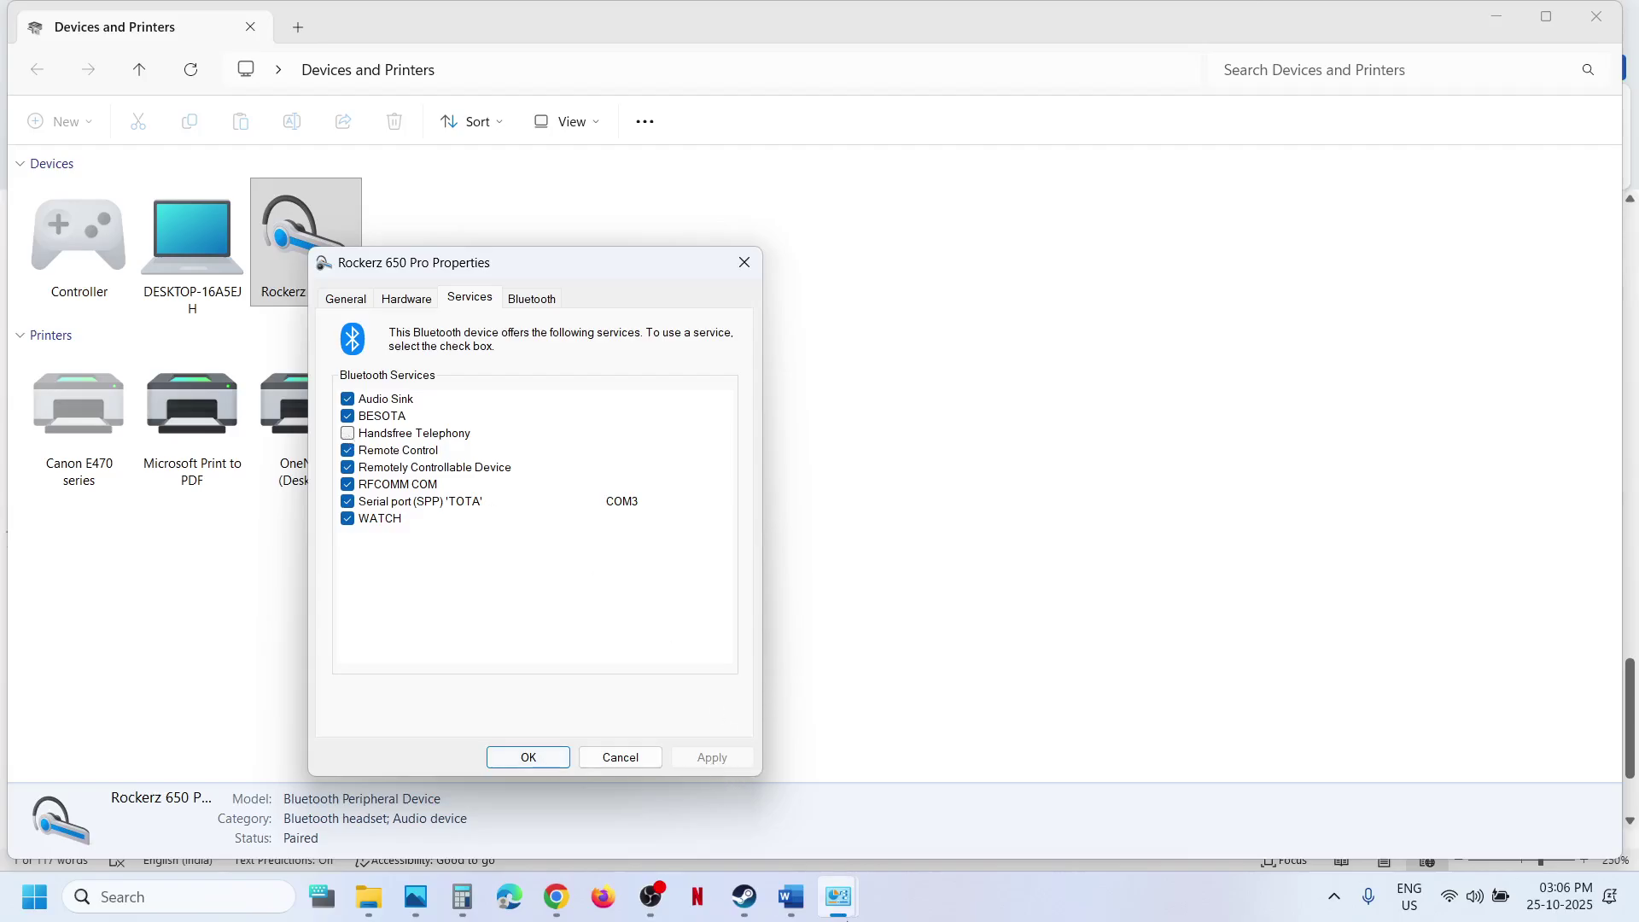
Read Step 9 in the Word document, then view the file verification option in The Outer Worlds 2's Steam properties and close them
left_click(791, 896)
scroll(598, 518, "down", 3)
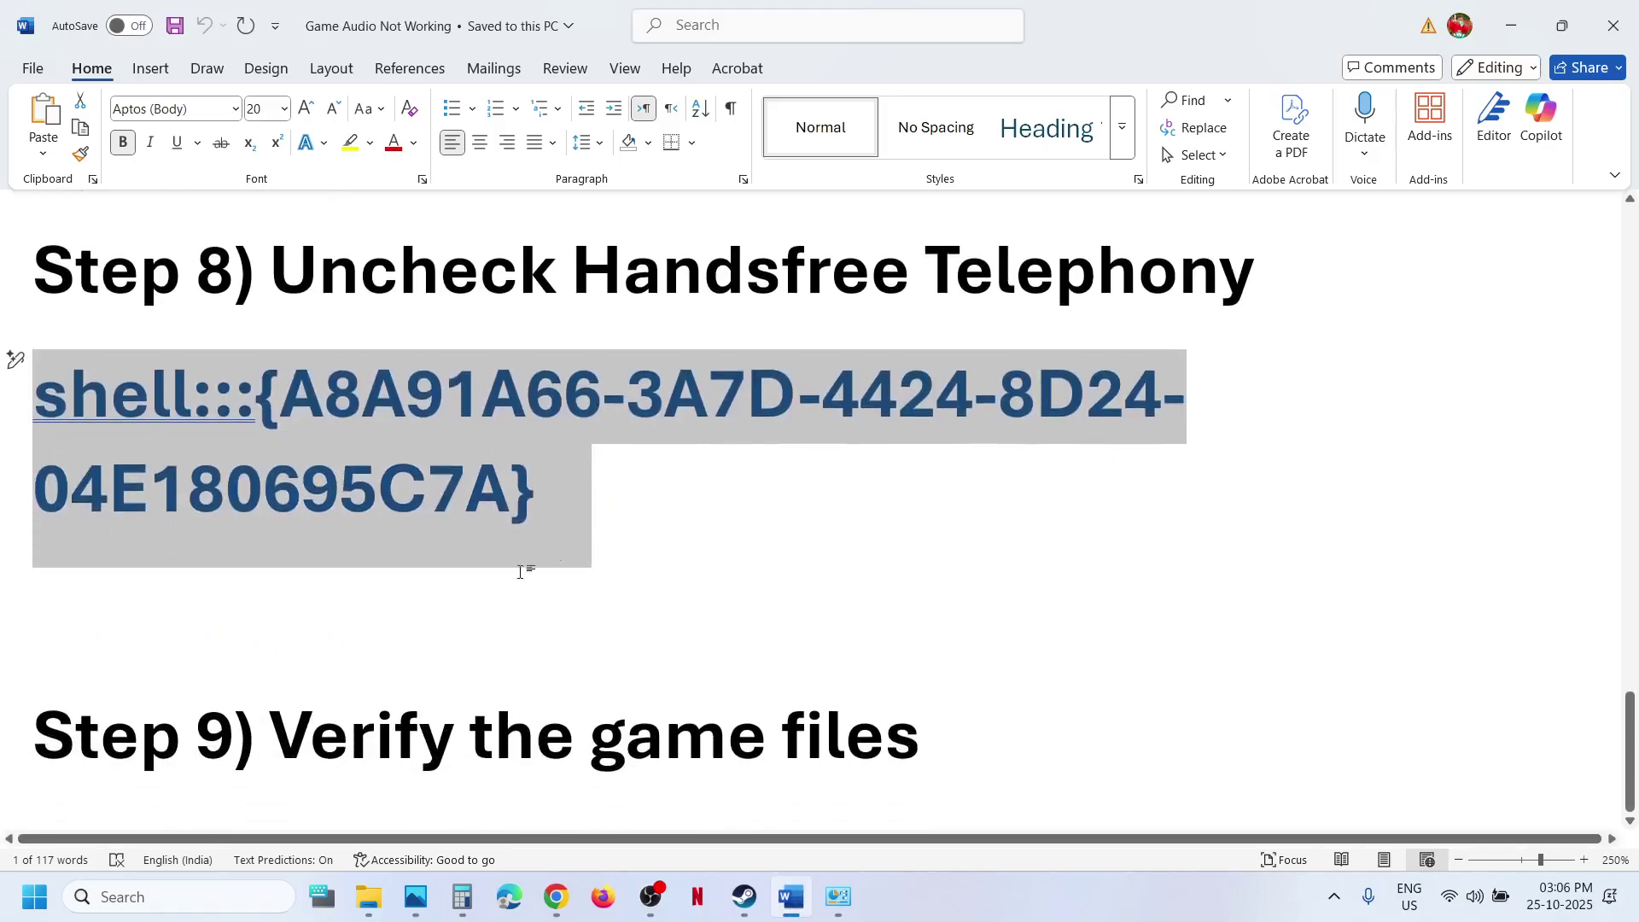
left_click(744, 897)
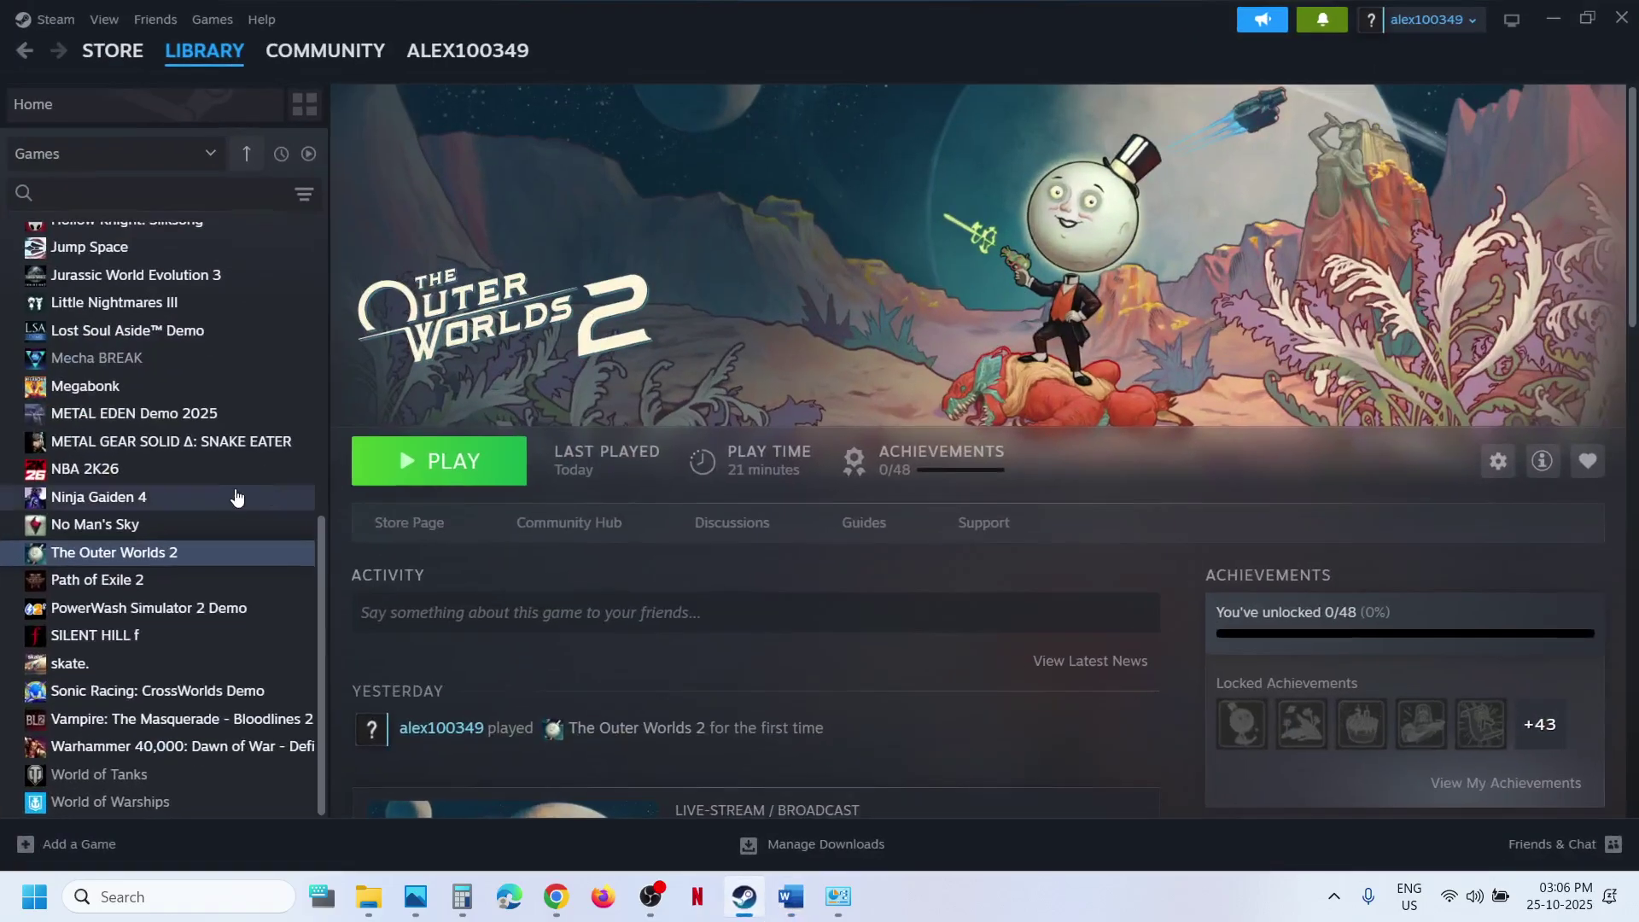
right_click(159, 553)
right_click(125, 560)
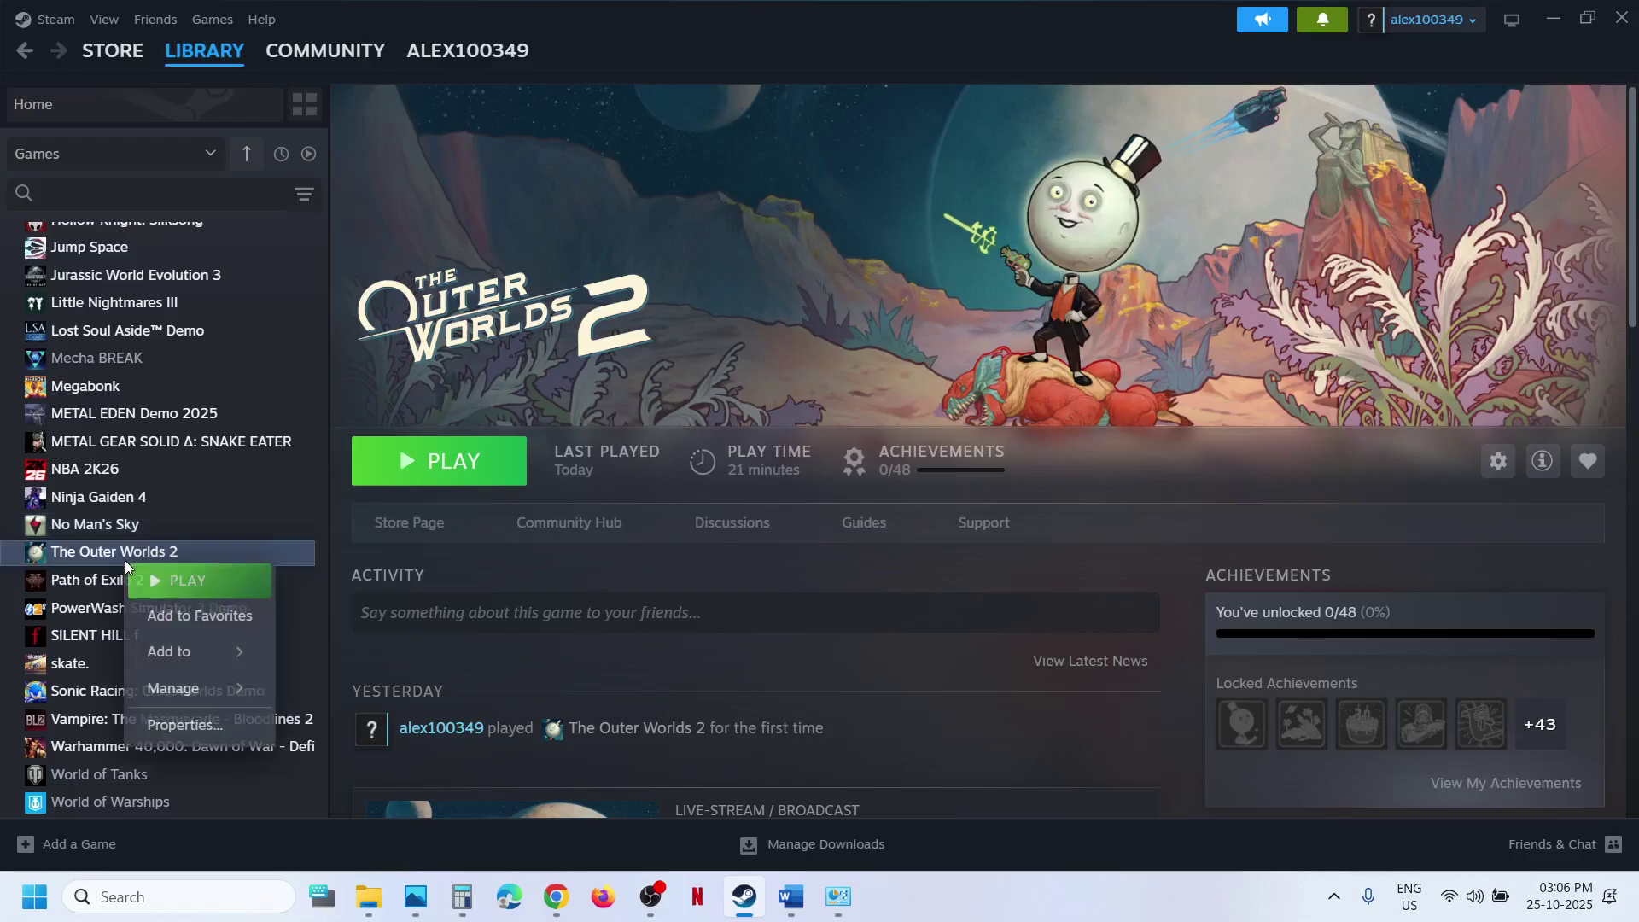
left_click(212, 731)
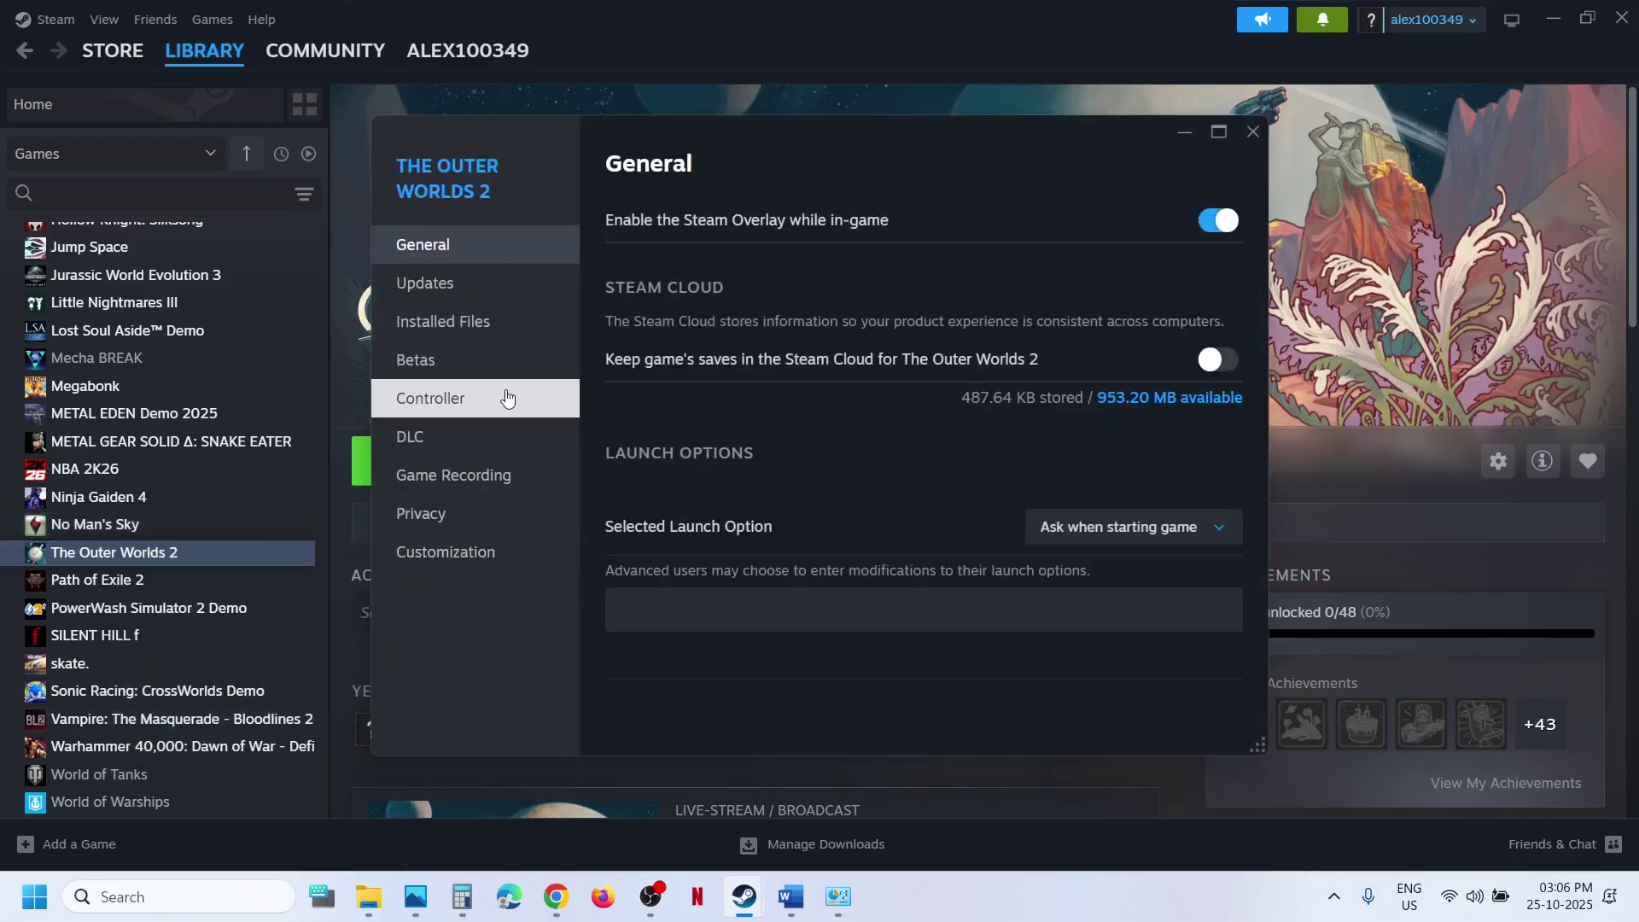
left_click(459, 339)
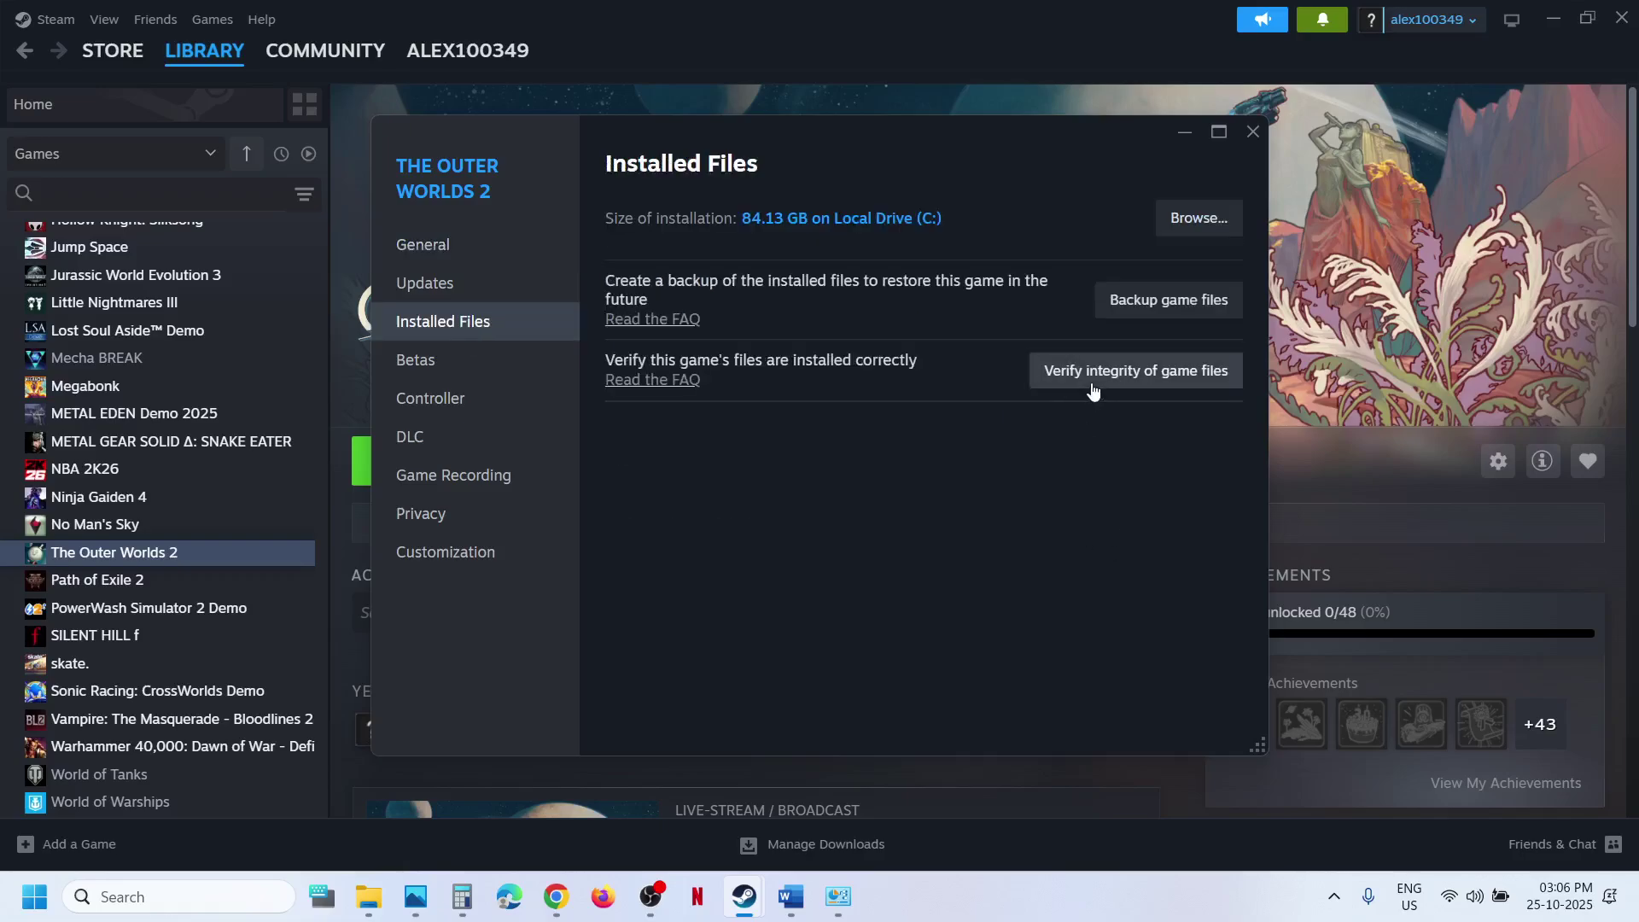
left_click(1253, 130)
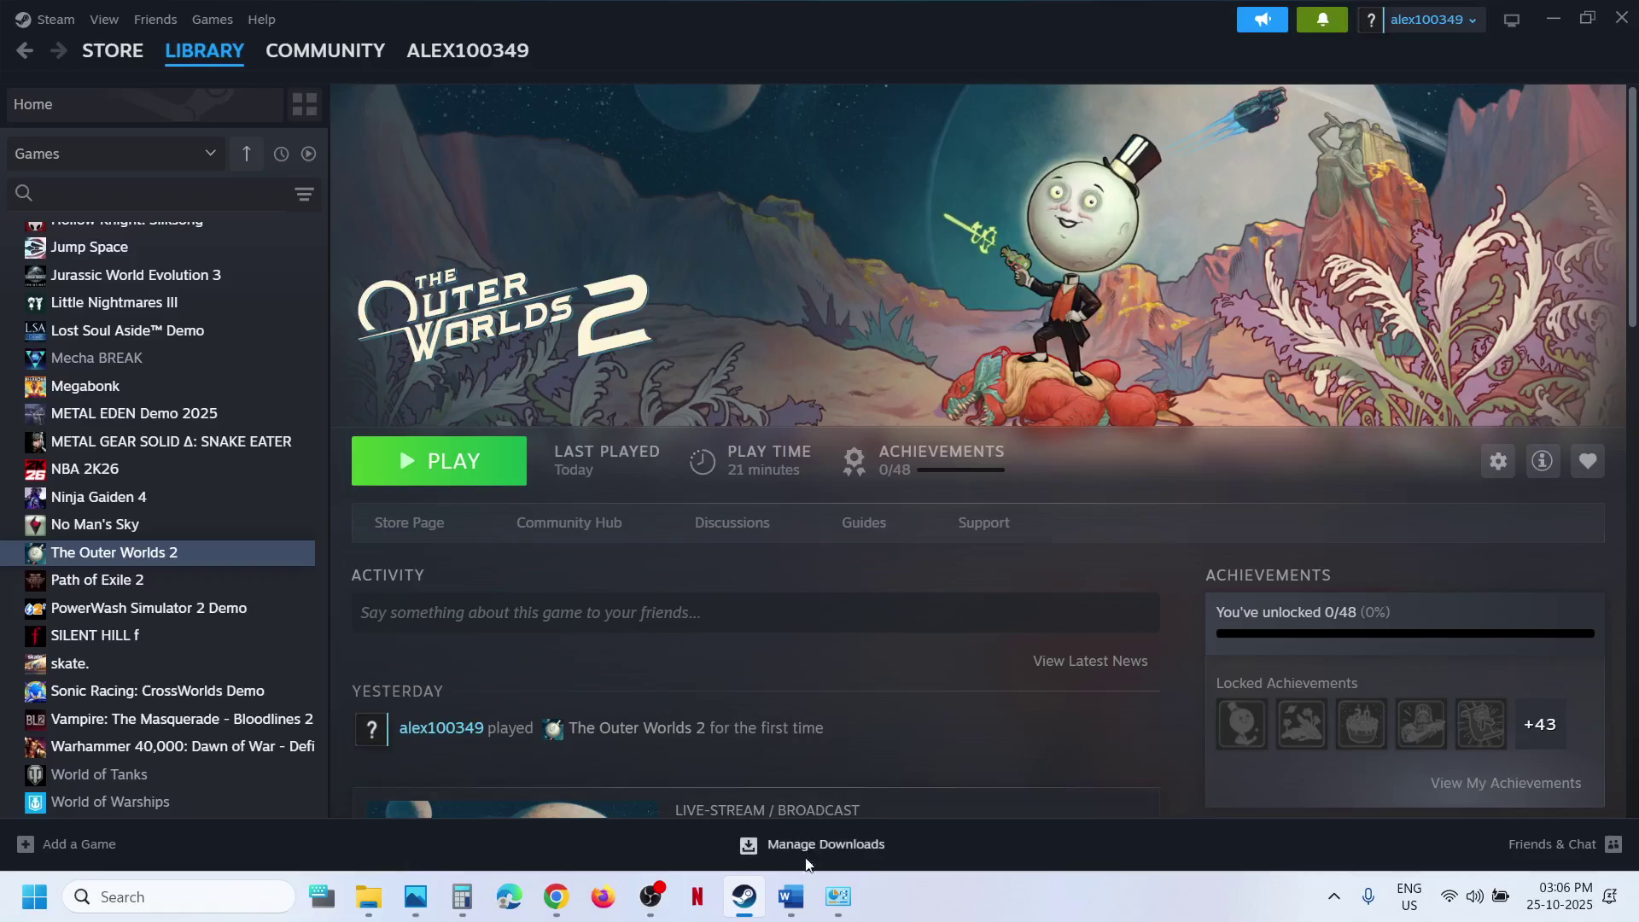
mouse_move(800, 916)
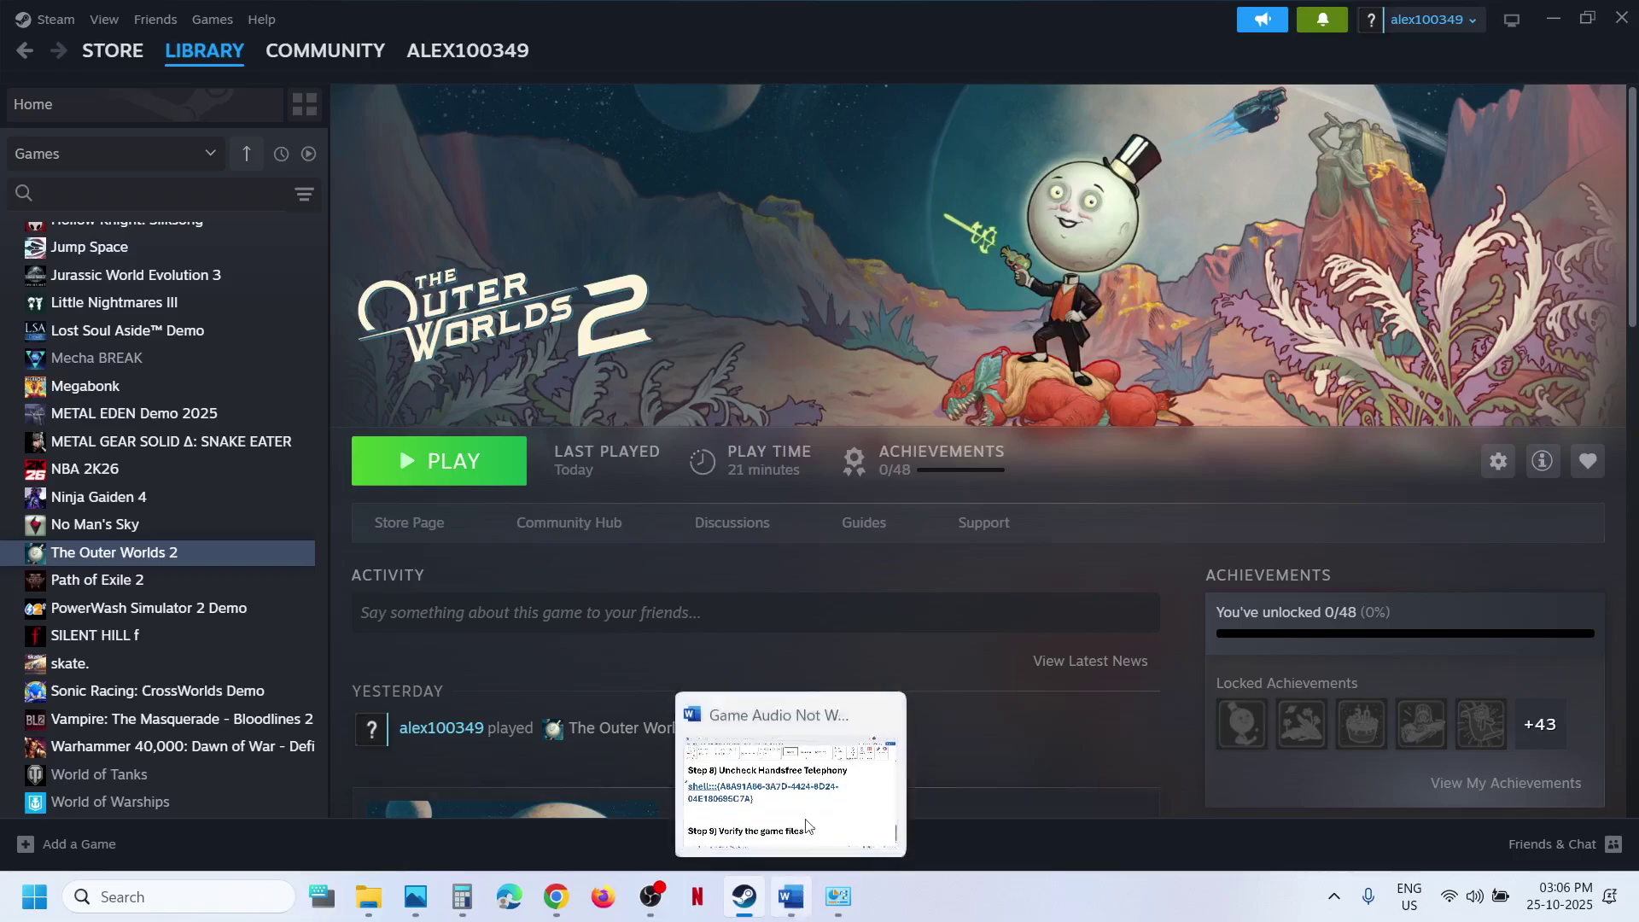